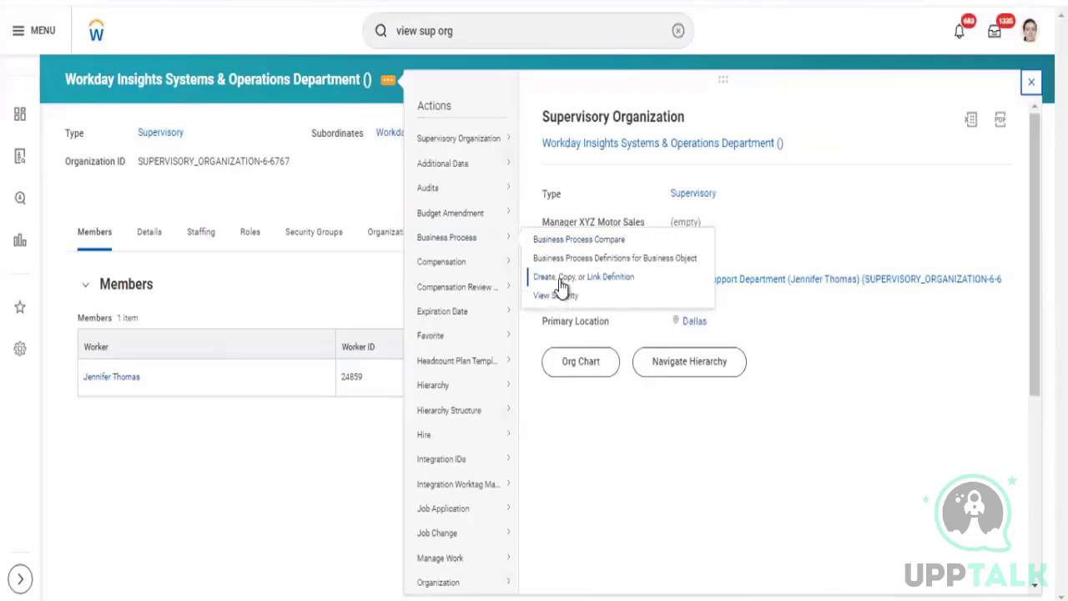
Step: Create a Create Position business process definition for the Workday Insights Systems & Operations Department, without copying or linking an existing one
{"action": "left_click", "coordinate": [559, 280]}
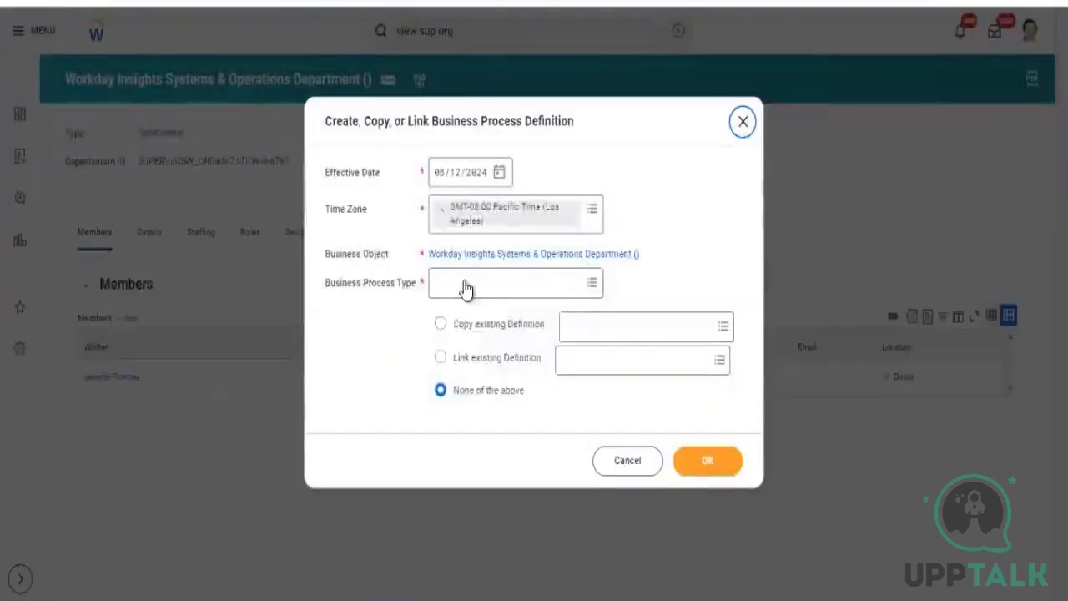
{"action": "left_click", "coordinate": [466, 281]}
{"action": "type", "text": "h"}
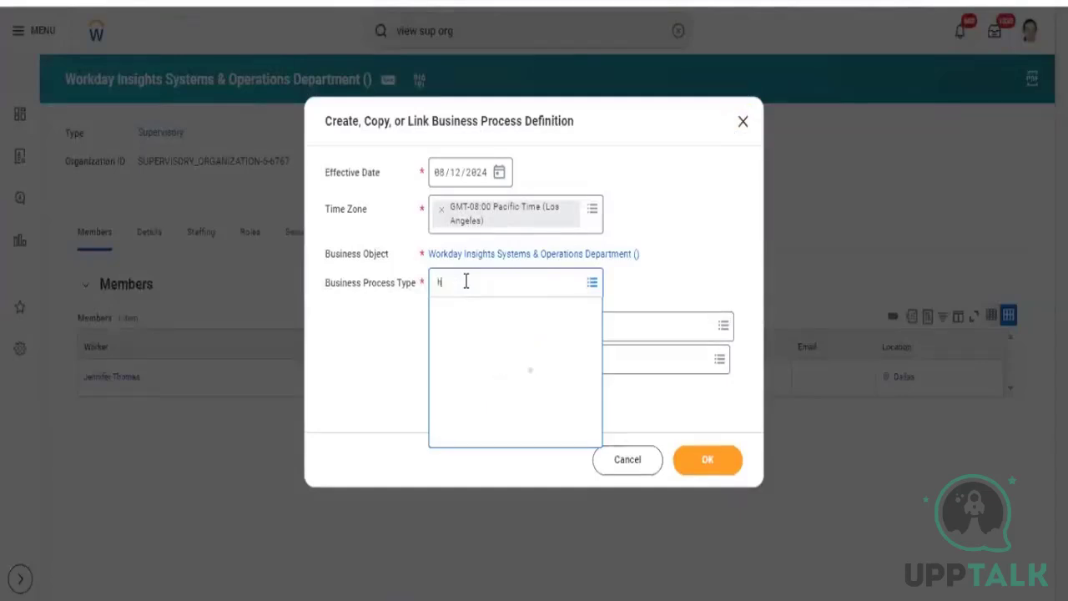
{"action": "type", "text": "ire"}
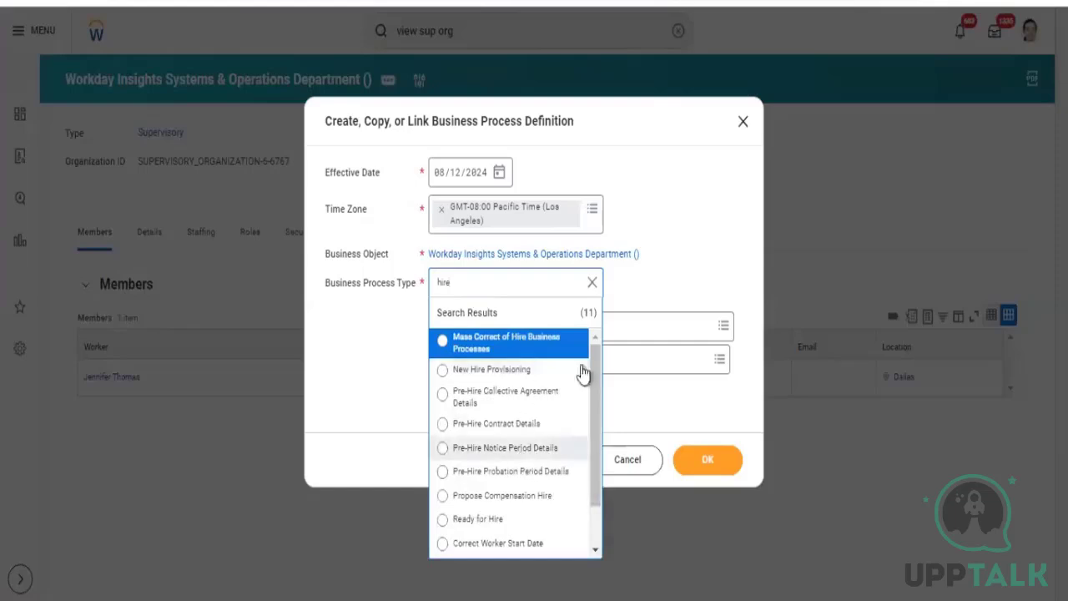
{"action": "left_click", "coordinate": [480, 283]}
{"action": "double_click", "coordinate": [480, 283]}
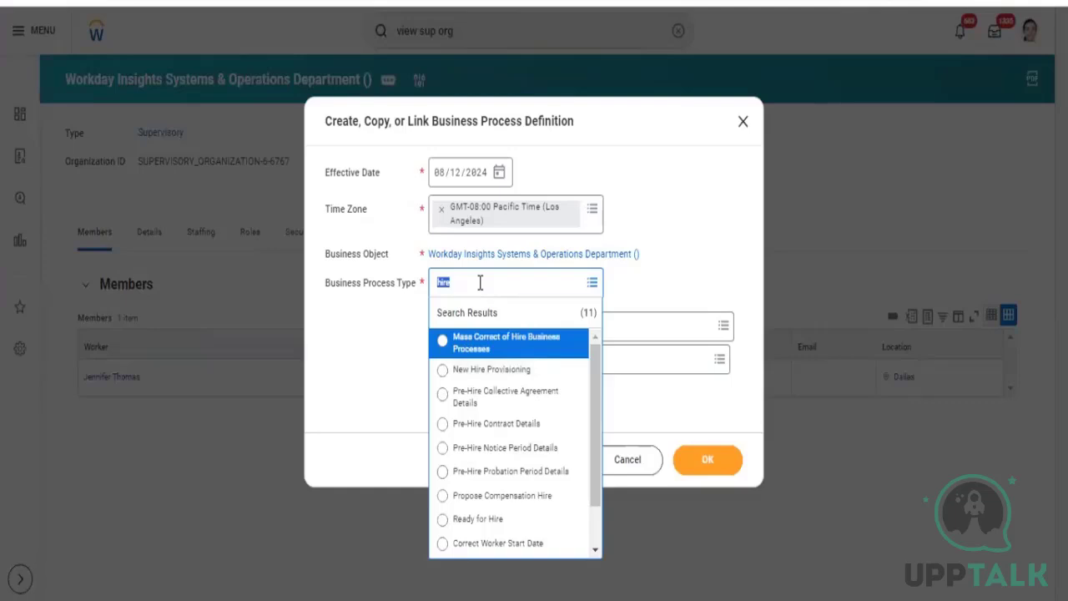
{"action": "type", "text": "create pd"}
{"action": "type", "text": "sition"}
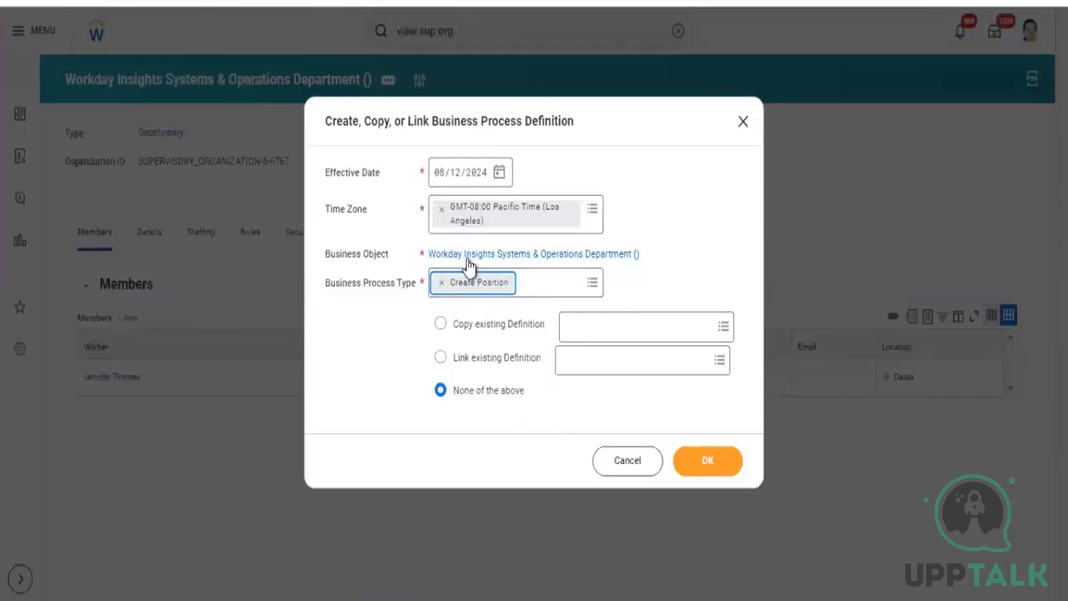
{"action": "left_click", "coordinate": [709, 469]}
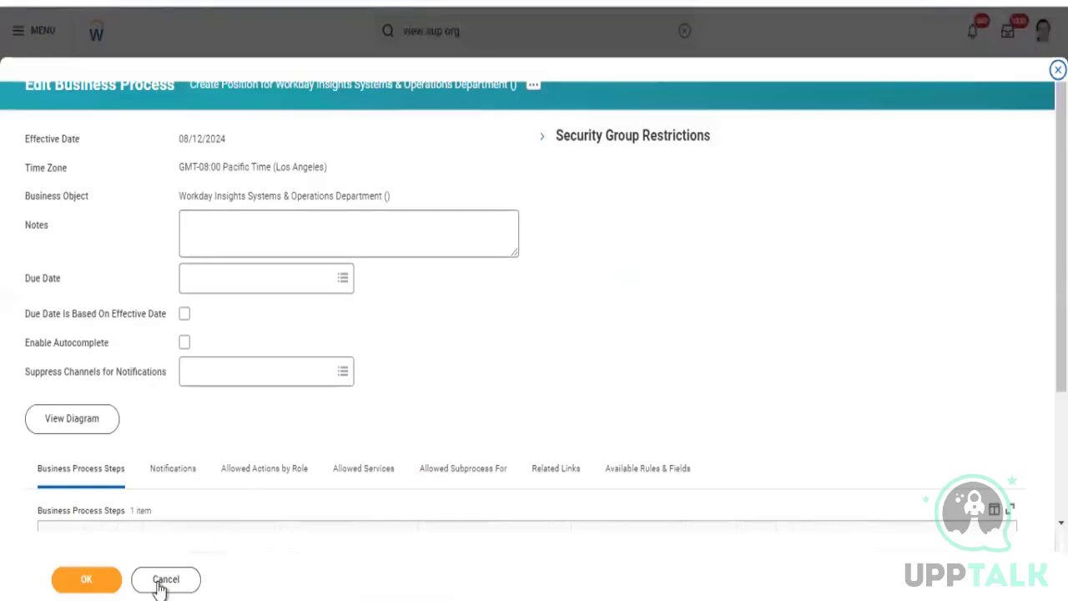
{"action": "left_click", "coordinate": [93, 581]}
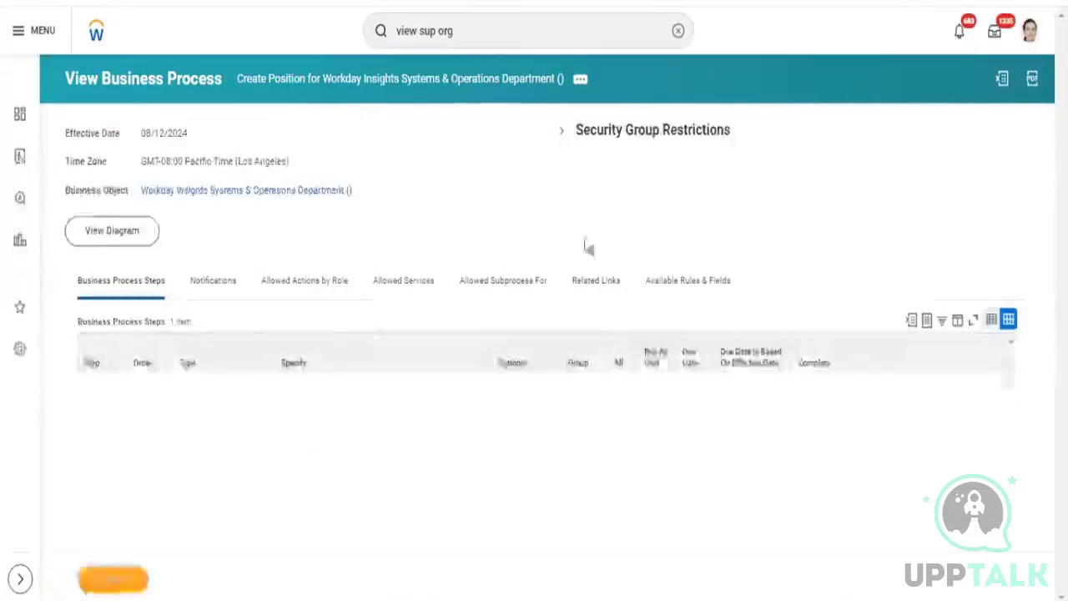
Step: Search Workday for "bp:create position for workday insi"
{"action": "left_click", "coordinate": [494, 35]}
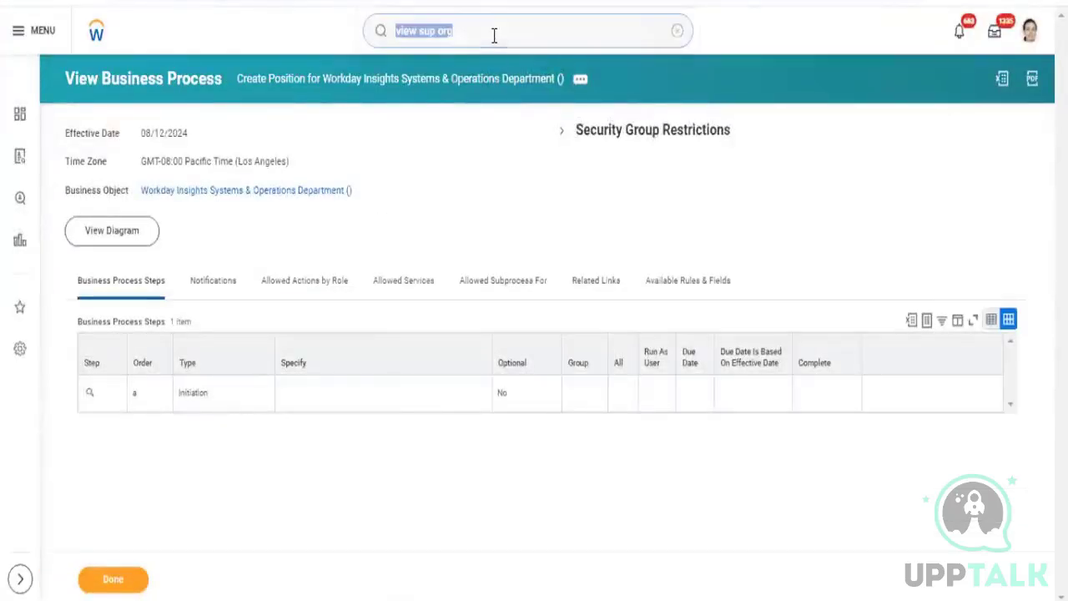
{"action": "type", "text": "bp"}
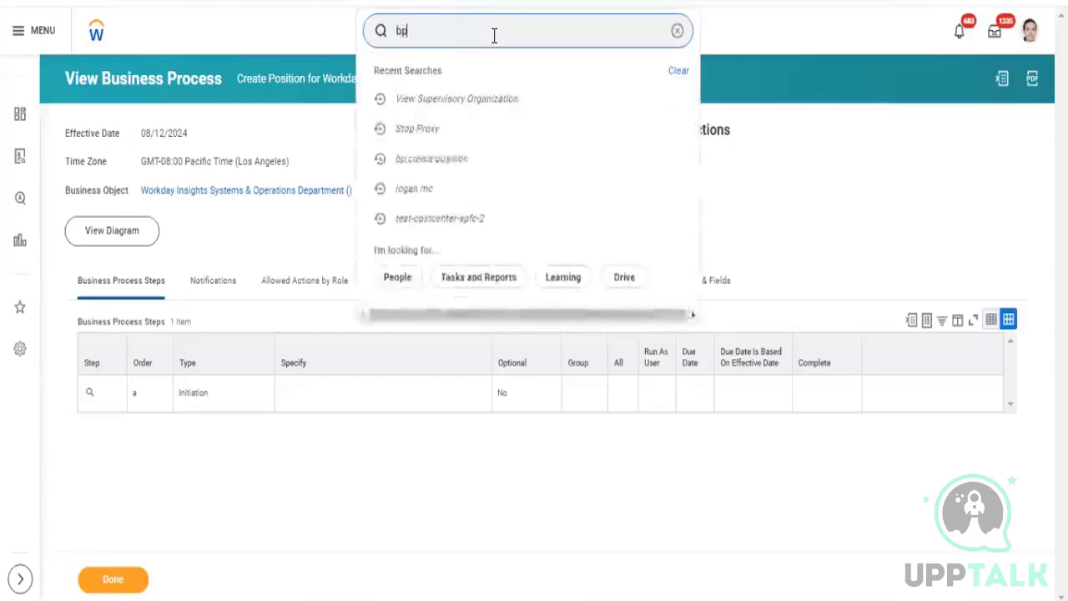
{"action": "type", "text": ":cvreate"}
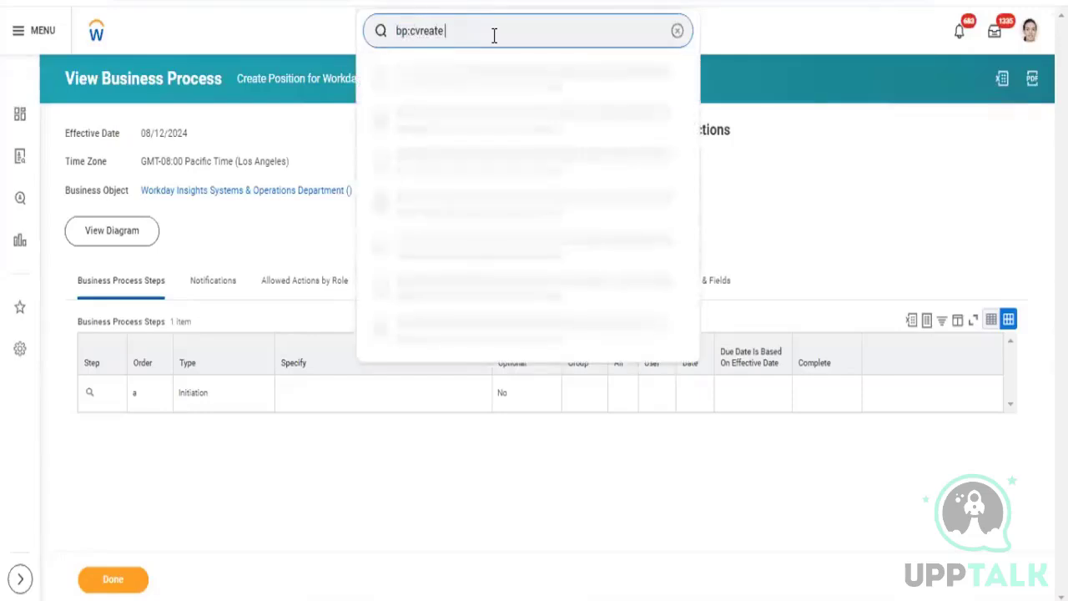
{"action": "key", "text": "BackSpace"}
{"action": "key", "text": "BackSpace"}
{"action": "key", "text": "BackSpace"}
{"action": "key", "text": "BackSpace"}
{"action": "key", "text": "BackSpace"}
{"action": "key", "text": "BackSpace"}
{"action": "type", "text": "reate pos"}
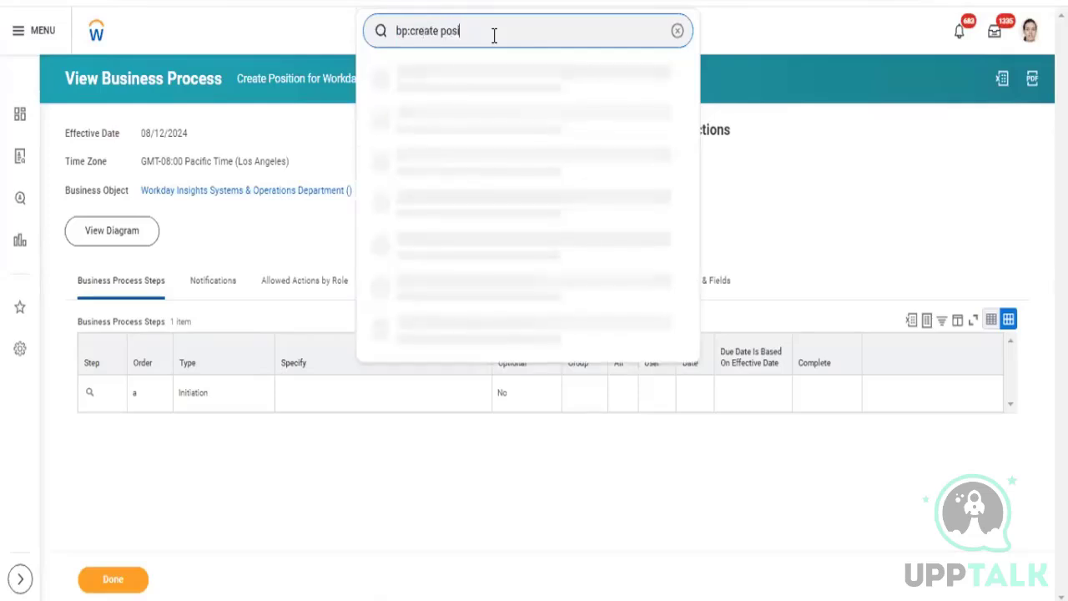
{"action": "type", "text": "ition for"}
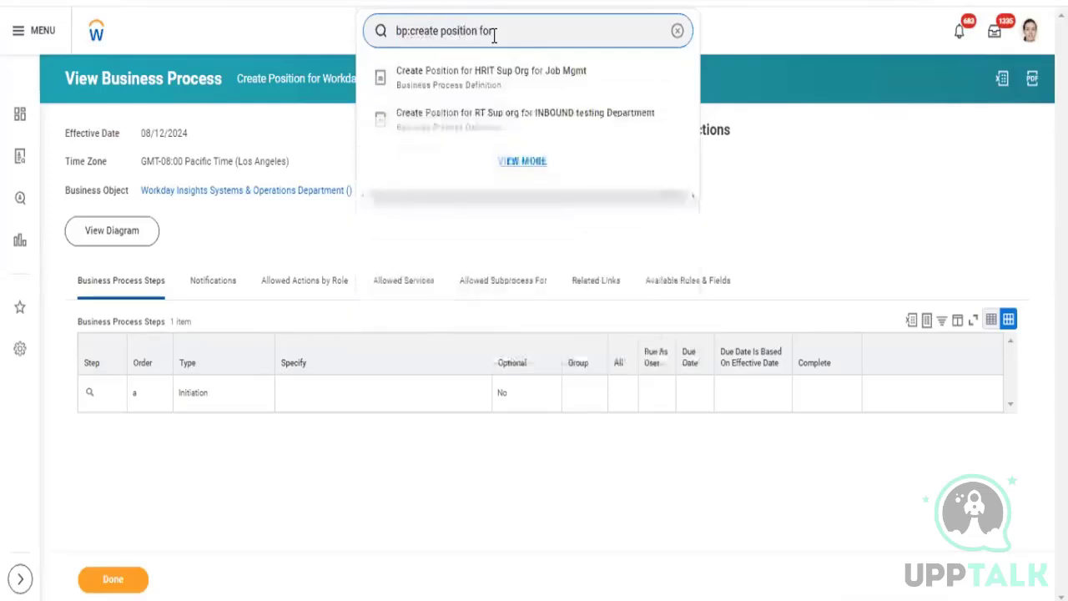
{"action": "type", "text": " workday ins"}
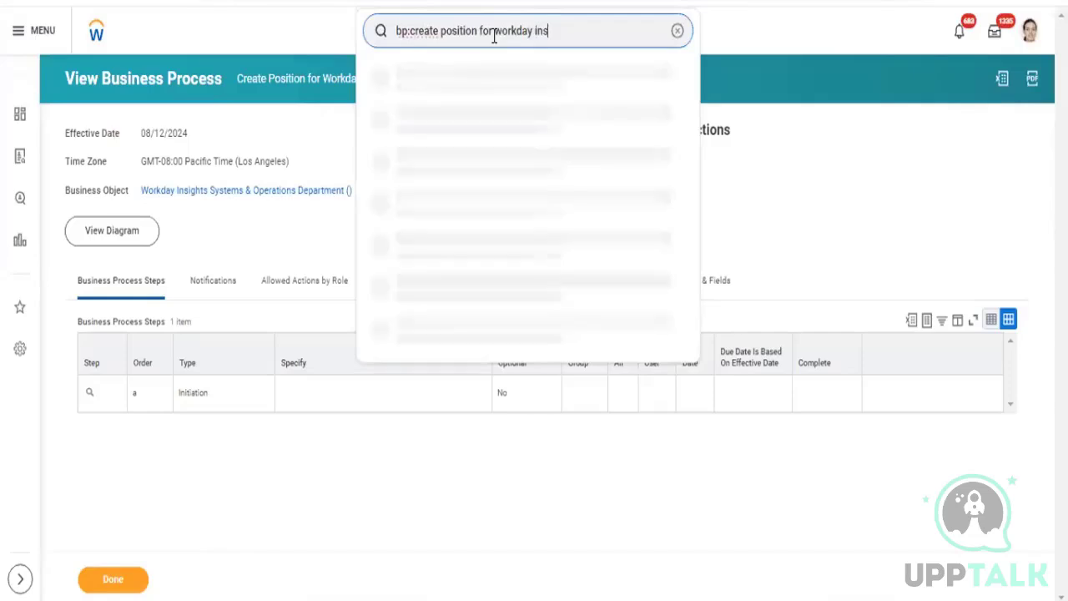
{"action": "type", "text": "i"}
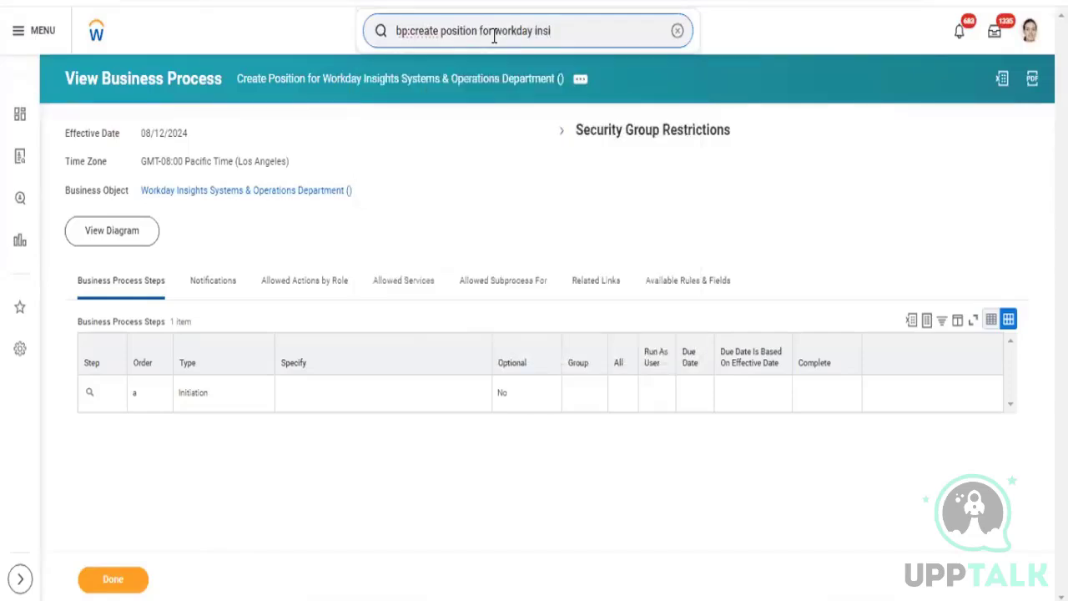
{"action": "key", "text": "Return"}
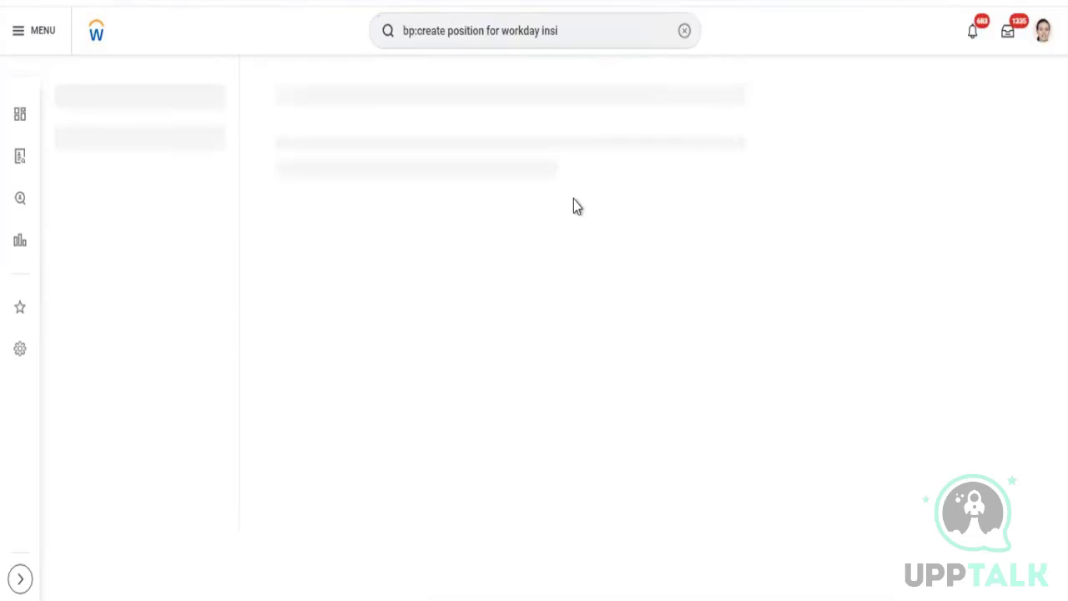
Step: Shorten the search to "bp:create position" and run it again
{"action": "left_click", "coordinate": [587, 40]}
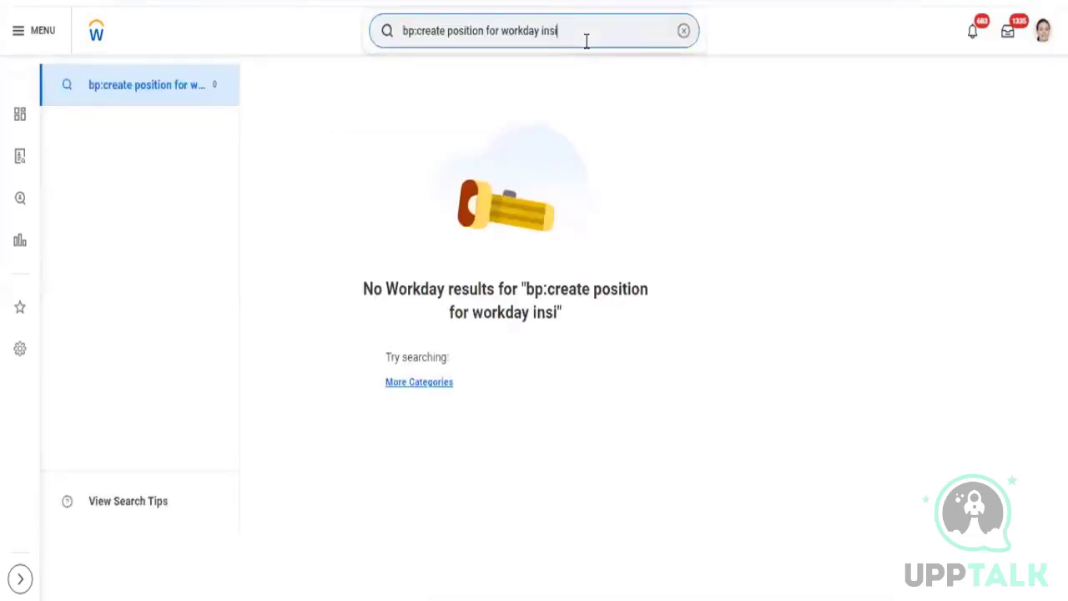
{"action": "key", "text": "BackSpace"}
{"action": "key", "text": "BackSpace"}
{"action": "key", "text": "BackSpace"}
{"action": "key", "text": "BackSpace"}
{"action": "key", "text": "BackSpace"}
{"action": "key", "text": "BackSpace"}
{"action": "key", "text": "BackSpace"}
{"action": "key", "text": "BackSpace"}
{"action": "key", "text": "BackSpace"}
{"action": "key", "text": "BackSpace"}
{"action": "key", "text": "BackSpace"}
{"action": "key", "text": "BackSpace"}
{"action": "key", "text": "BackSpace"}
{"action": "key", "text": "BackSpace"}
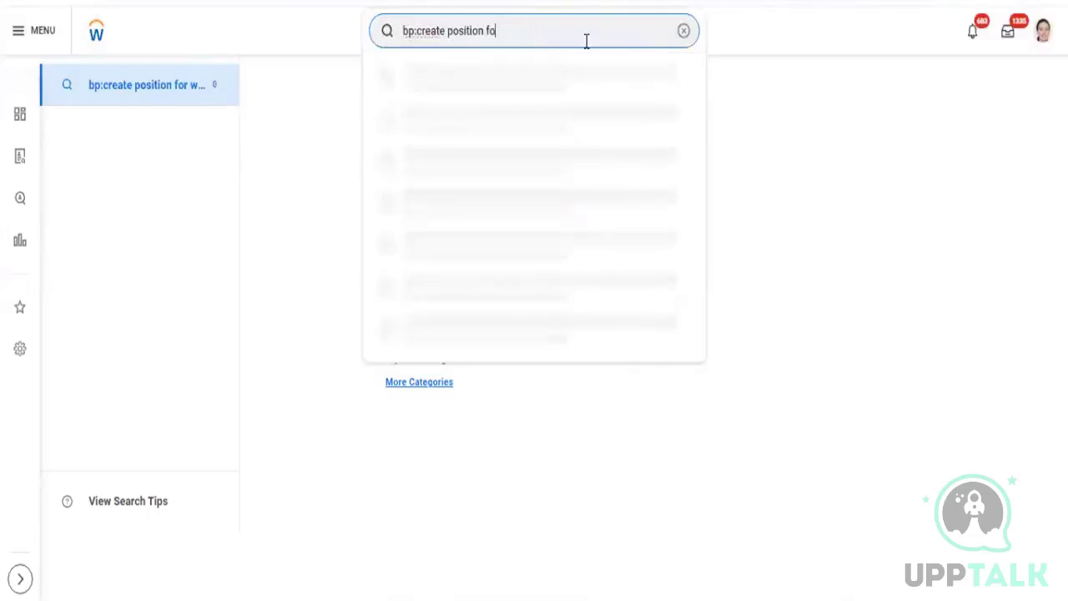
{"action": "key", "text": "BackSpace"}
{"action": "key", "text": "BackSpace"}
{"action": "key", "text": "BackSpace"}
{"action": "key", "text": "Escape"}
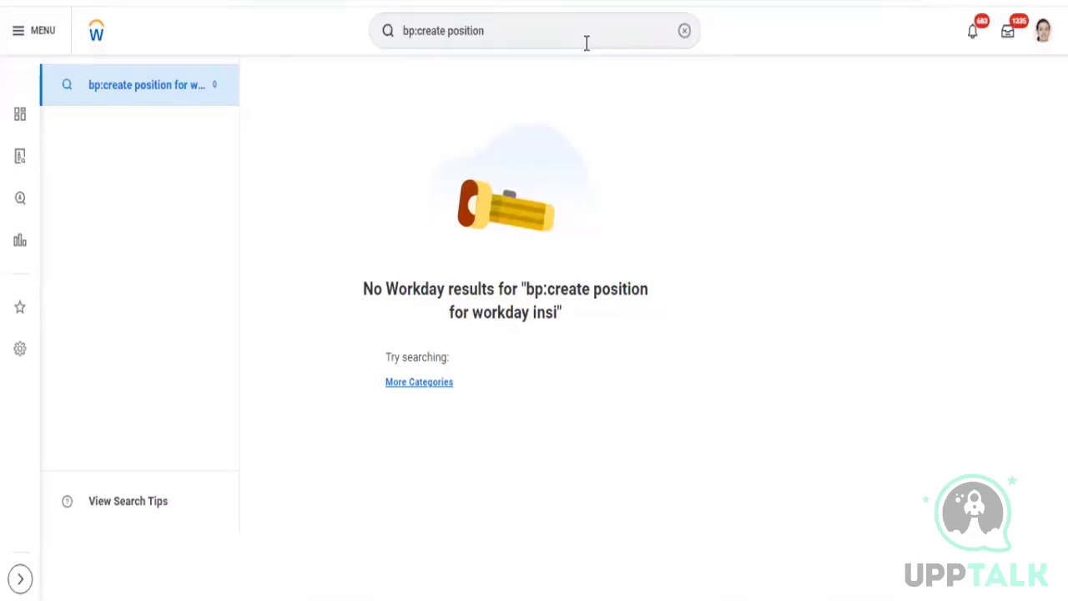
{"action": "key", "text": "Return"}
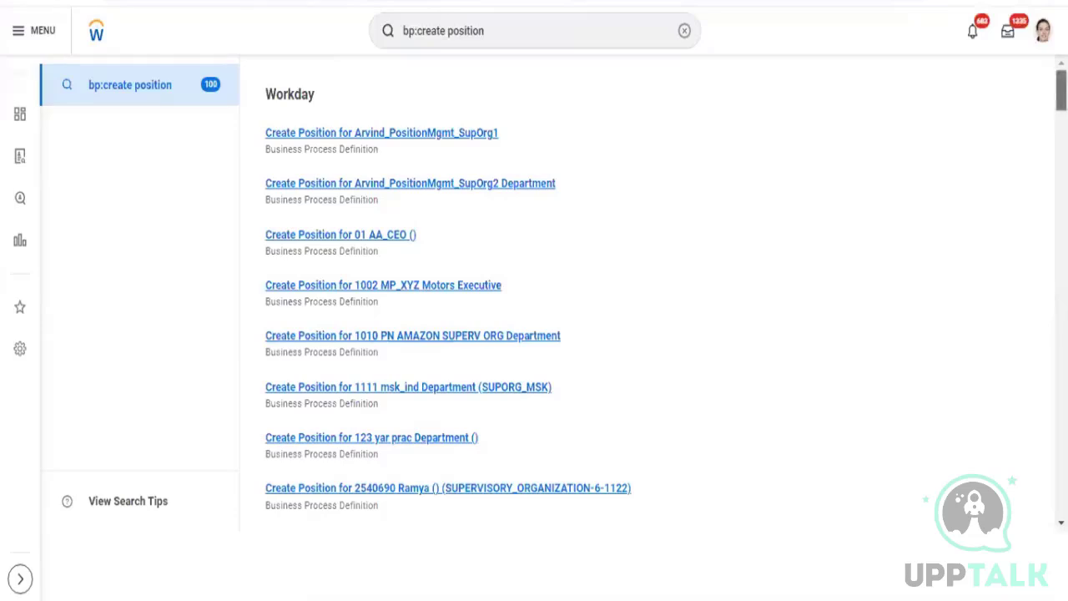
Step: Skim the Create Position definitions in the search results and look for "workday" on the page
{"action": "scroll", "coordinate": [534, 292], "scroll_direction": "down", "scroll_amount": 5}
{"action": "scroll", "coordinate": [534, 292], "scroll_direction": "down", "scroll_amount": 3}
{"action": "scroll", "coordinate": [534, 292], "scroll_direction": "up", "scroll_amount": 8}
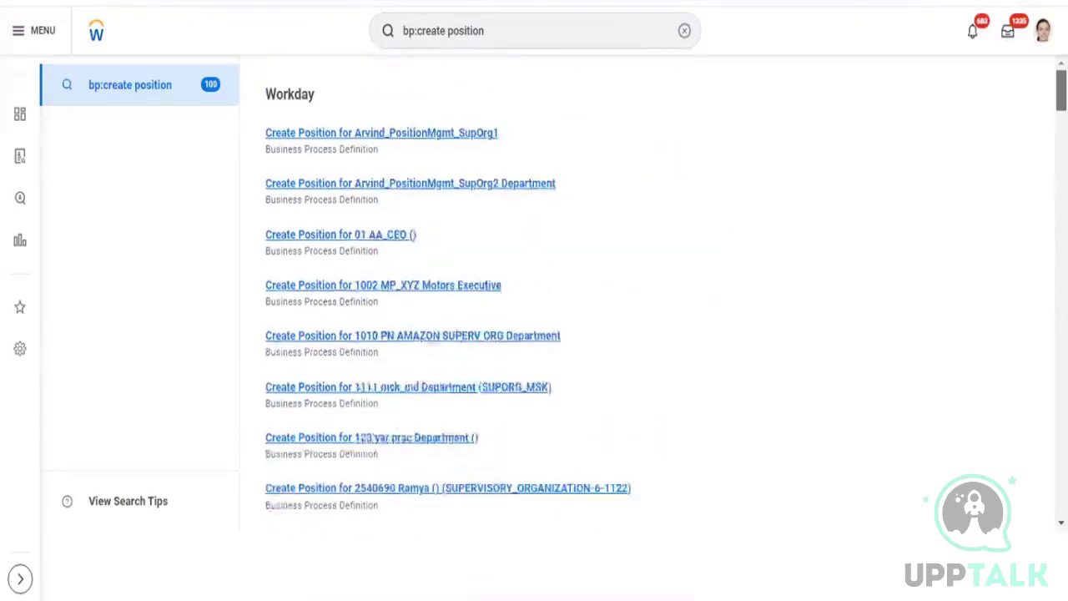
{"action": "key", "text": "ctrl+f"}
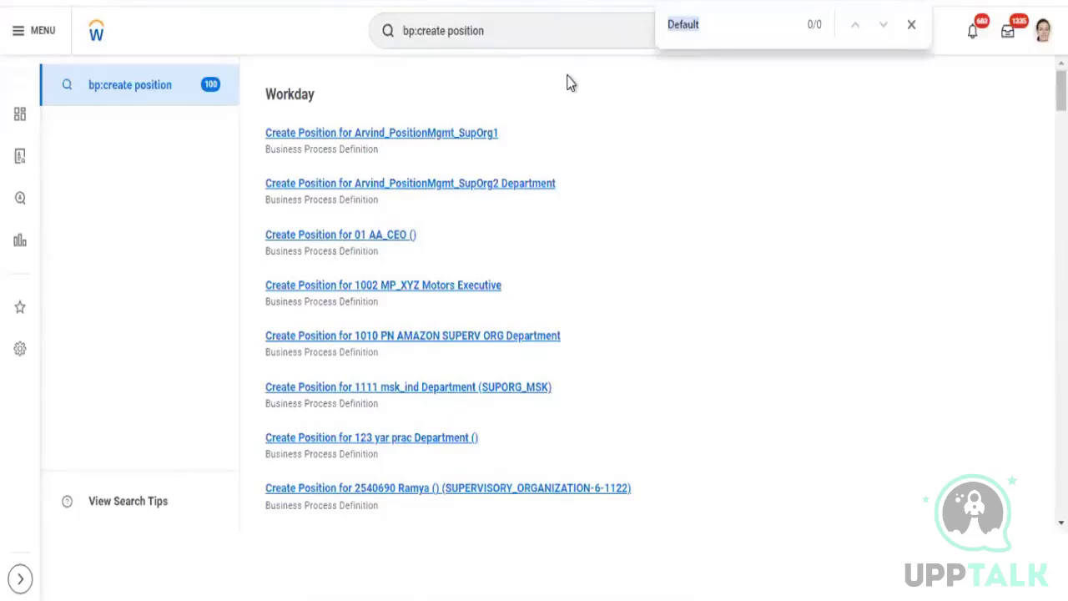
{"action": "type", "text": "workday"}
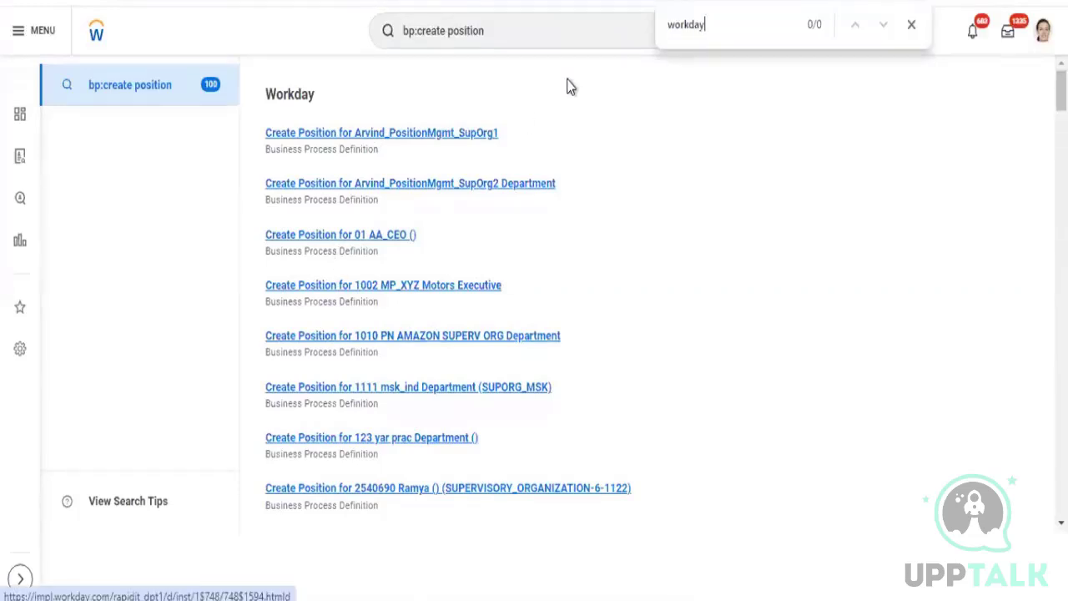
Step: Look for "ins" on the results page and read through the list for the Workday Insights department's definition
{"action": "key", "text": "BackSpace"}
{"action": "key", "text": "BackSpace"}
{"action": "key", "text": "BackSpace"}
{"action": "key", "text": "BackSpace"}
{"action": "key", "text": "BackSpace"}
{"action": "key", "text": "BackSpace"}
{"action": "key", "text": "BackSpace"}
{"action": "type", "text": "insigh"}
{"action": "key", "text": "BackSpace"}
{"action": "key", "text": "BackSpace"}
{"action": "key", "text": "BackSpace"}
{"action": "key", "text": "BackSpace"}
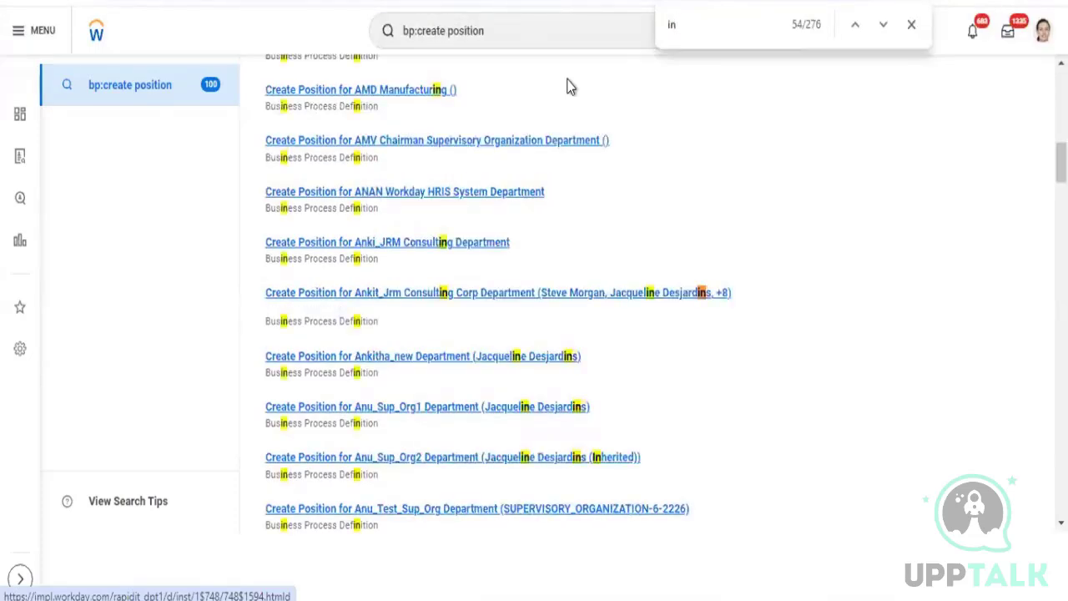
{"action": "type", "text": "si"}
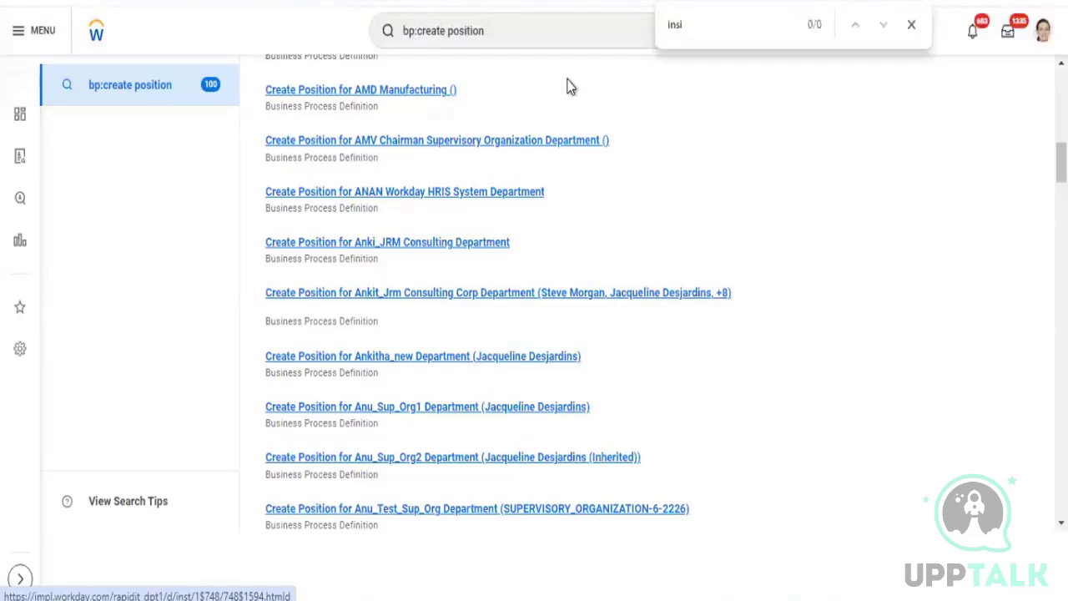
{"action": "key", "text": "BackSpace"}
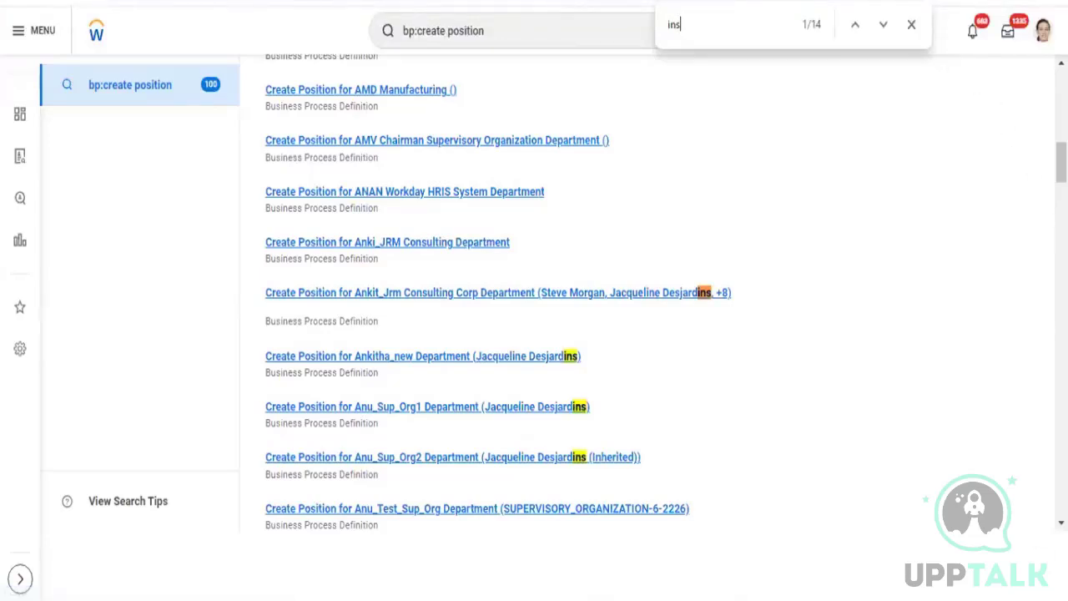
{"action": "scroll", "coordinate": [535, 292], "scroll_direction": "down", "scroll_amount": 4}
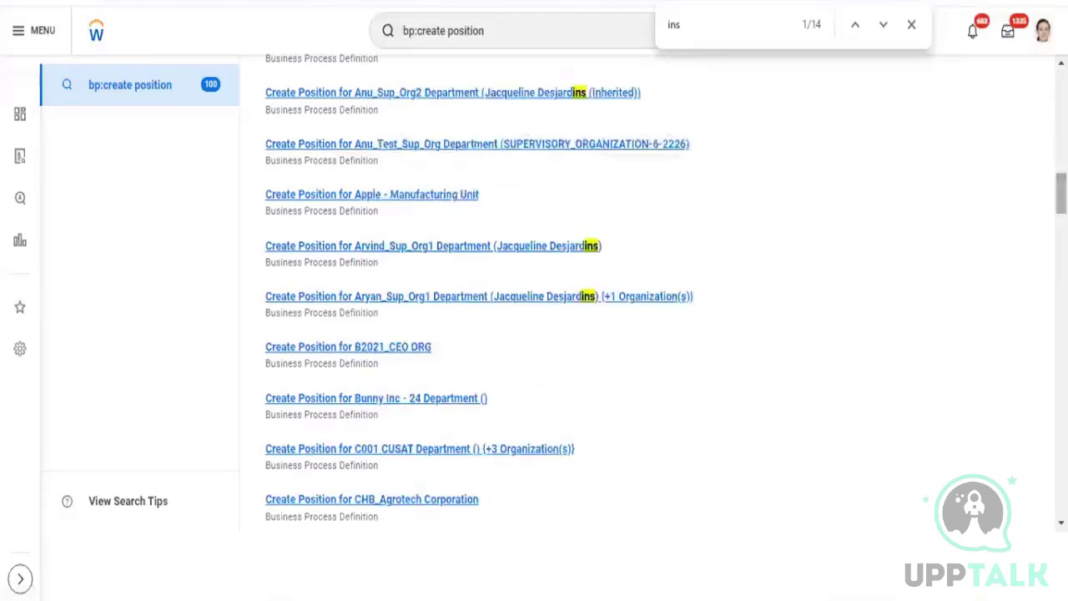
{"action": "scroll", "coordinate": [534, 292], "scroll_direction": "down", "scroll_amount": 5}
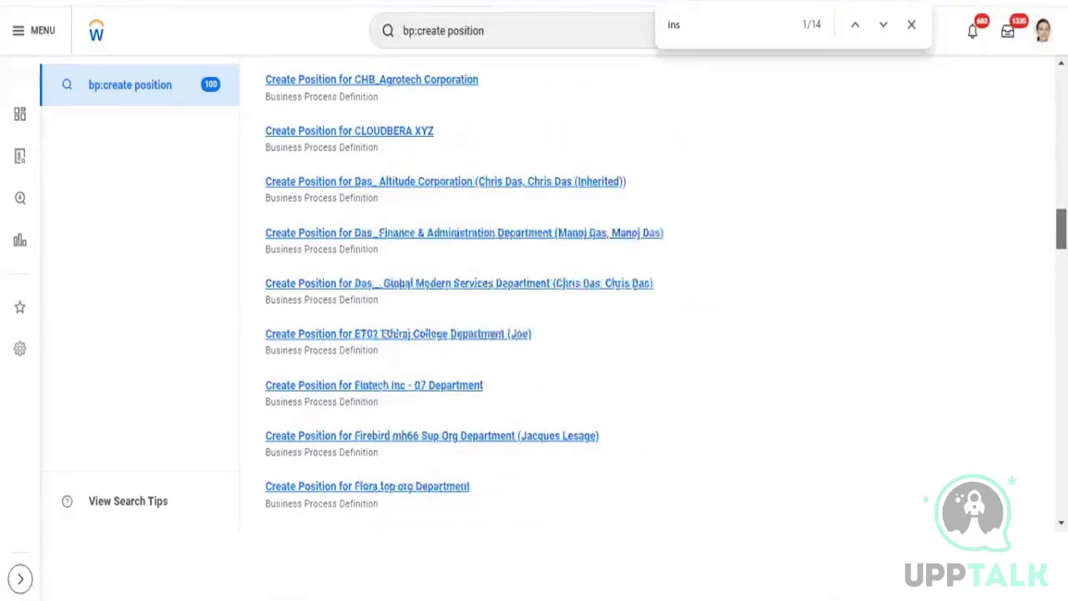
{"action": "scroll", "coordinate": [534, 292], "scroll_direction": "down", "scroll_amount": 10}
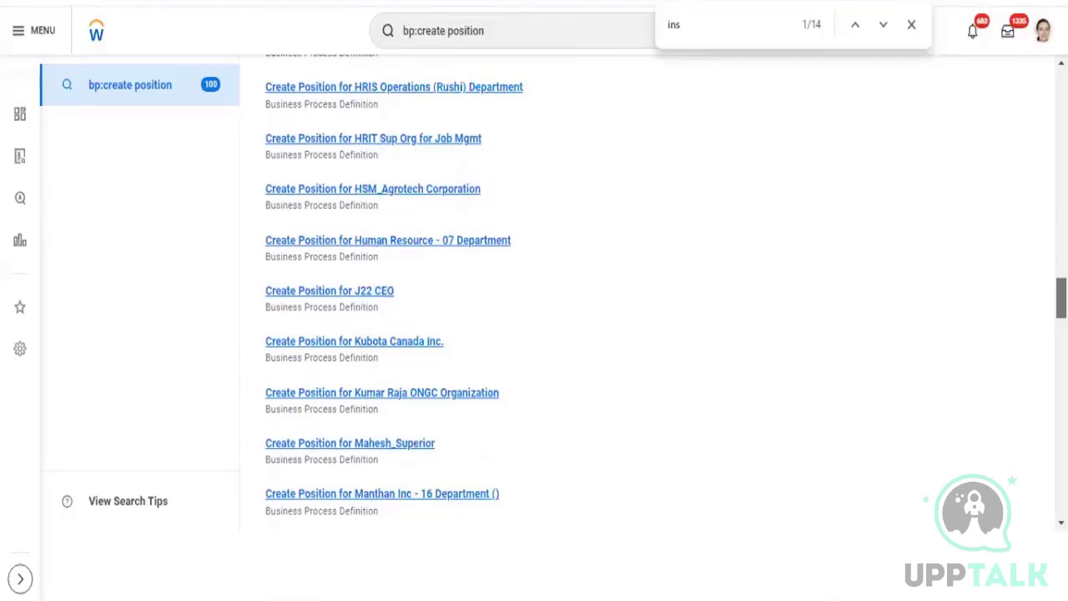
{"action": "scroll", "coordinate": [1059, 298], "scroll_direction": "down", "scroll_amount": 3}
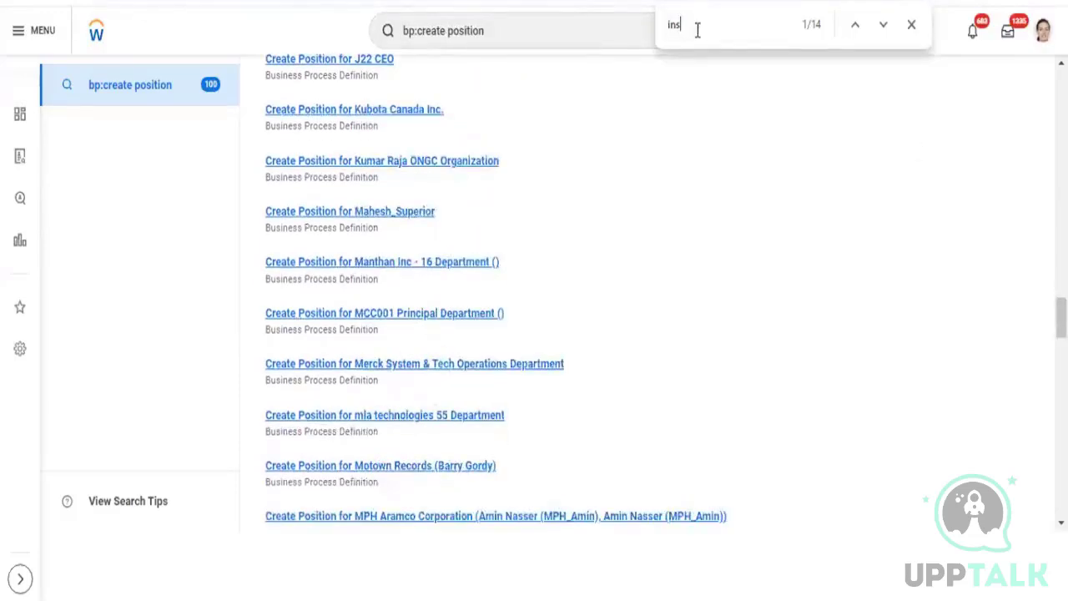
Step: Find "workday" on the results page and go through its matches among the Create Position definitions
{"action": "double_click", "coordinate": [698, 31]}
{"action": "type", "text": "work"}
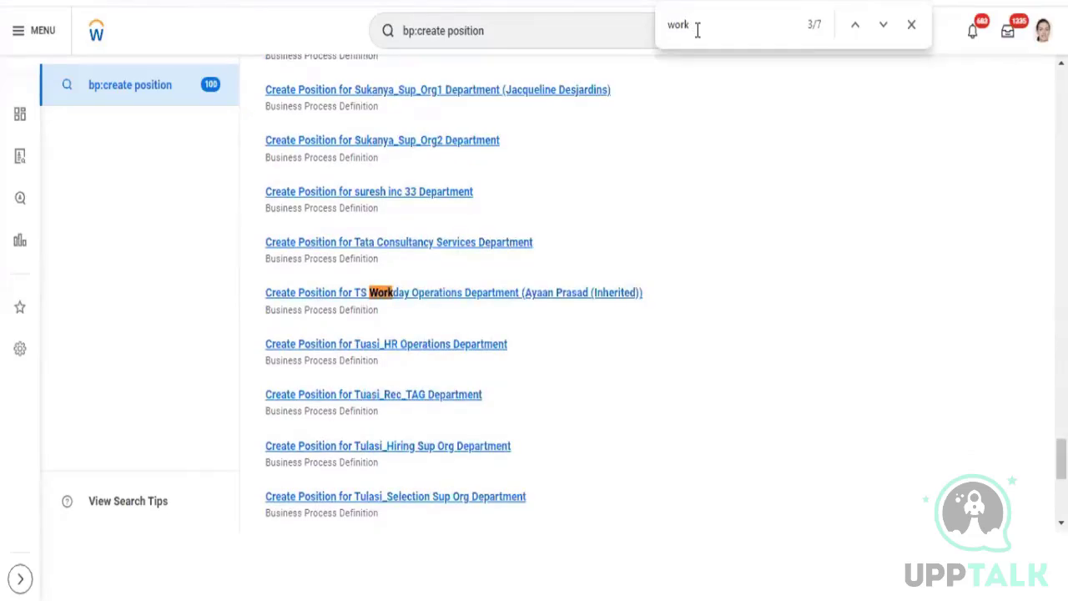
{"action": "type", "text": "day"}
{"action": "left_click", "coordinate": [878, 37]}
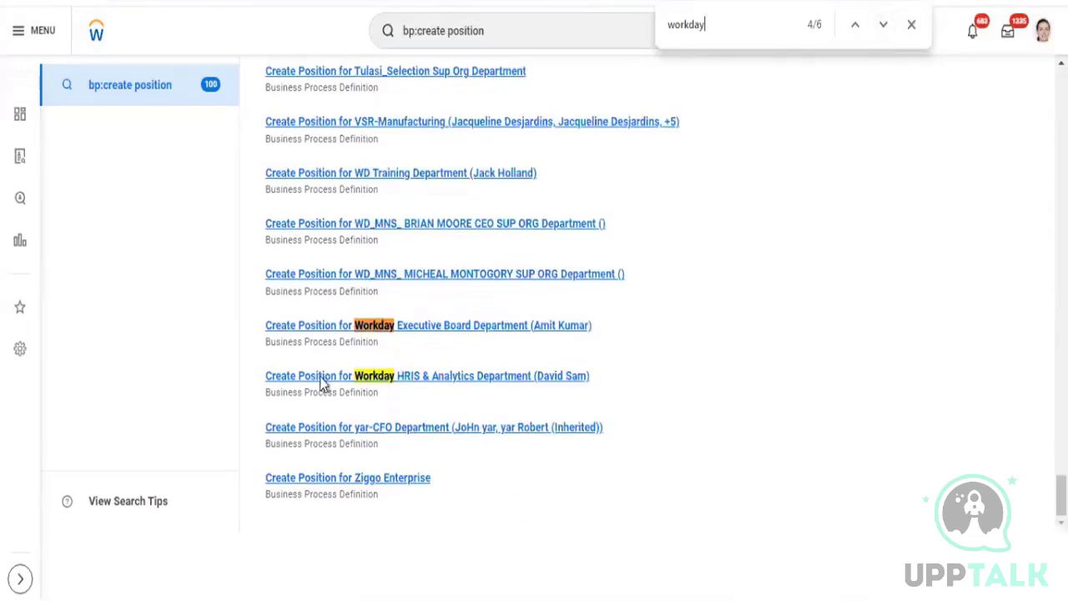
{"action": "left_click", "coordinate": [876, 33]}
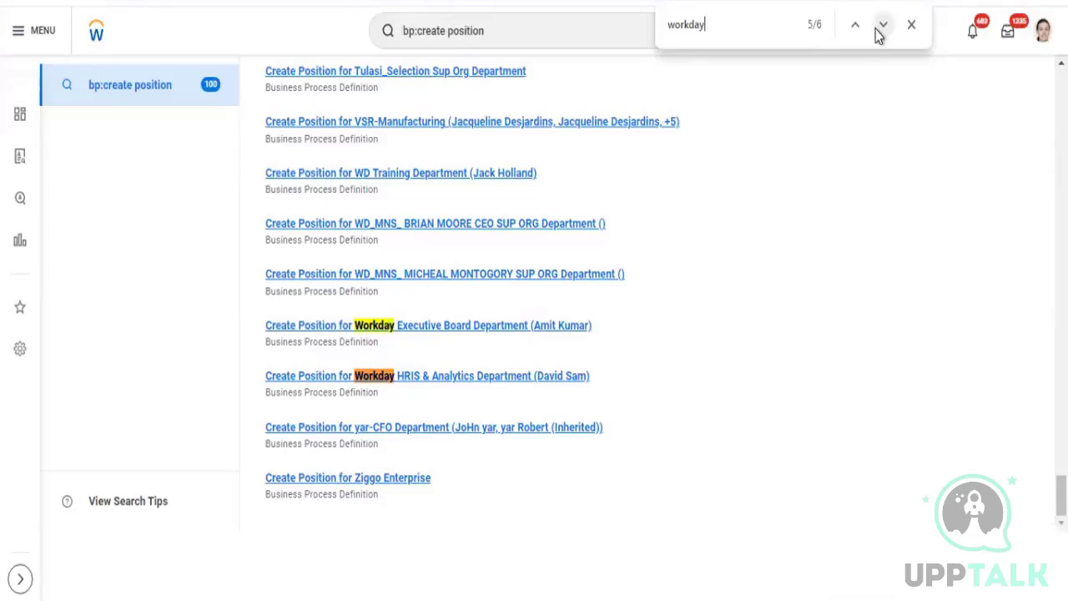
Step: Return to the Workday home page, close the page find bar and clear the search text
{"action": "left_click", "coordinate": [97, 33]}
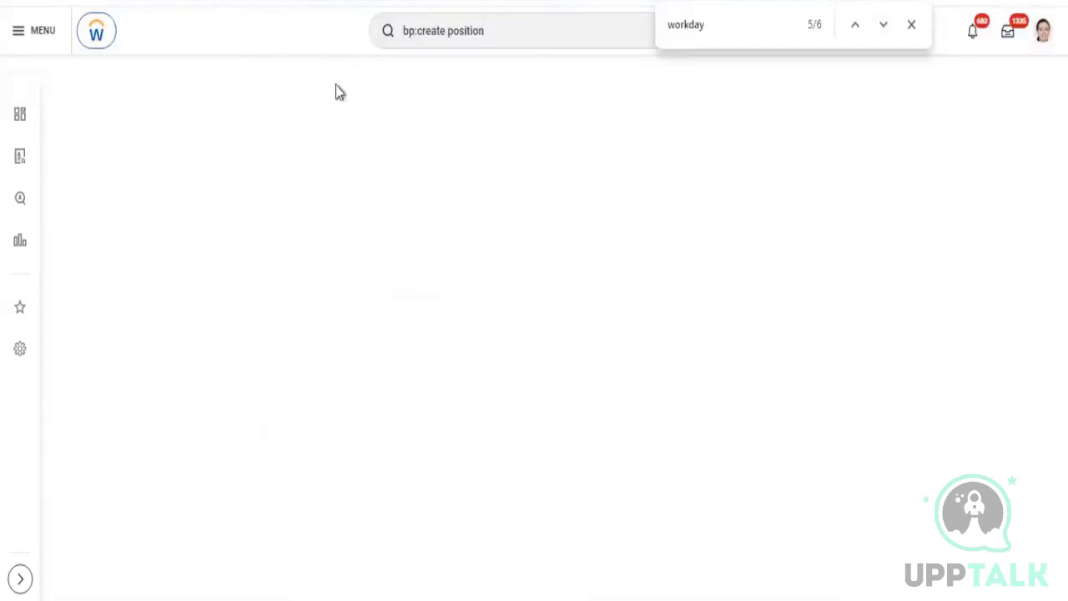
{"action": "left_click", "coordinate": [911, 25]}
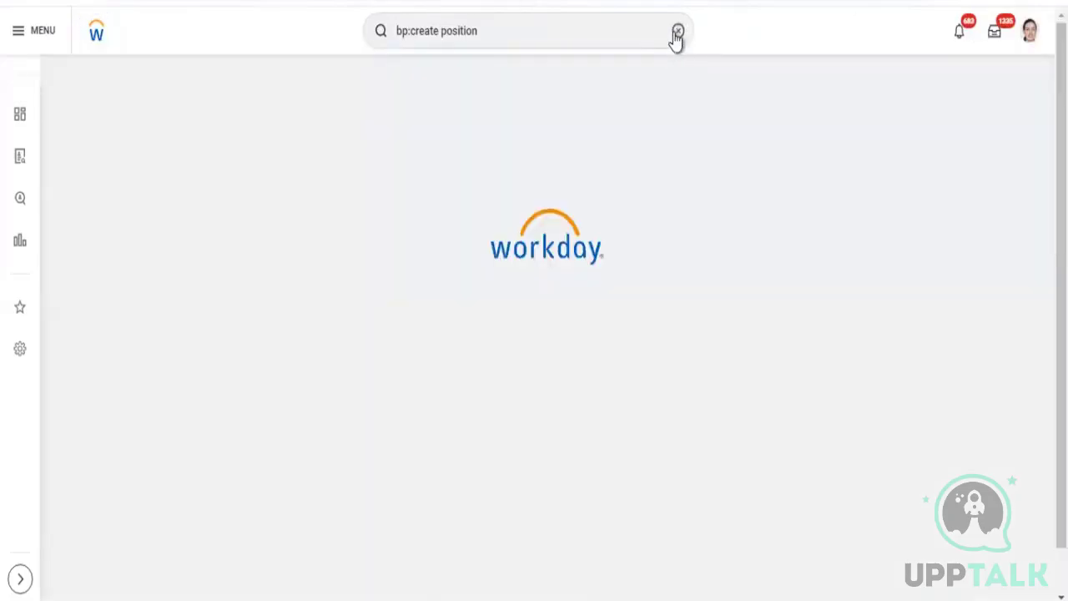
{"action": "left_click", "coordinate": [676, 32]}
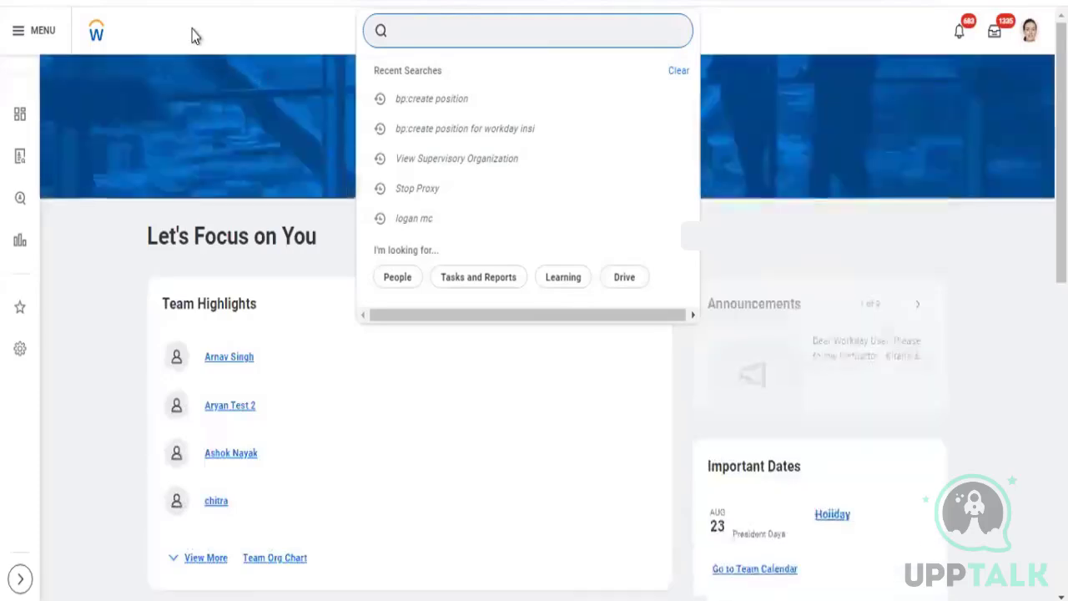
{"action": "left_click", "coordinate": [192, 35]}
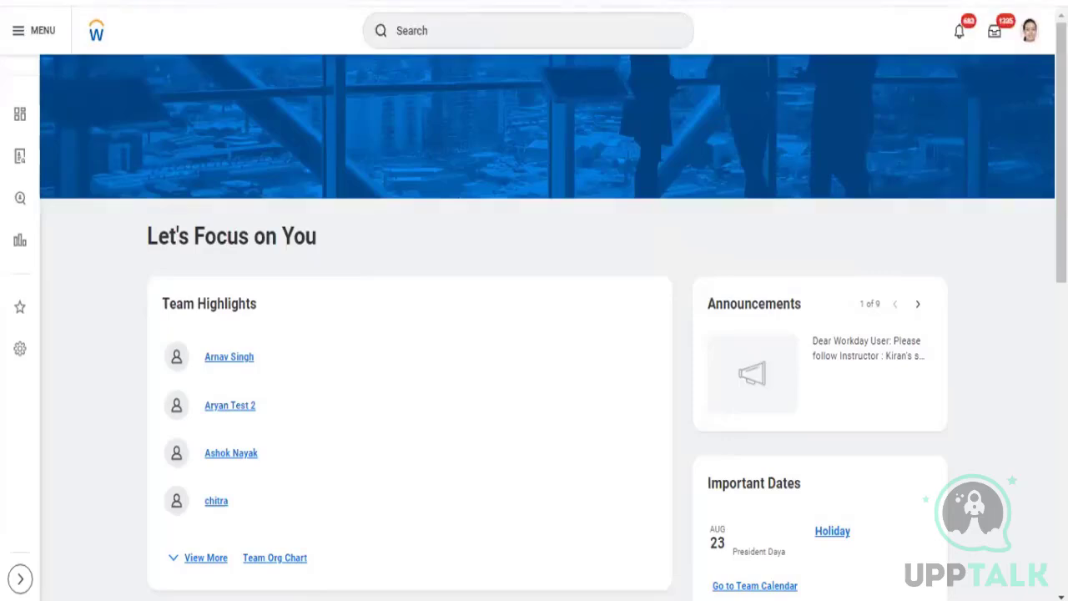
{"action": "left_click", "coordinate": [107, 39]}
{"action": "left_click", "coordinate": [444, 39]}
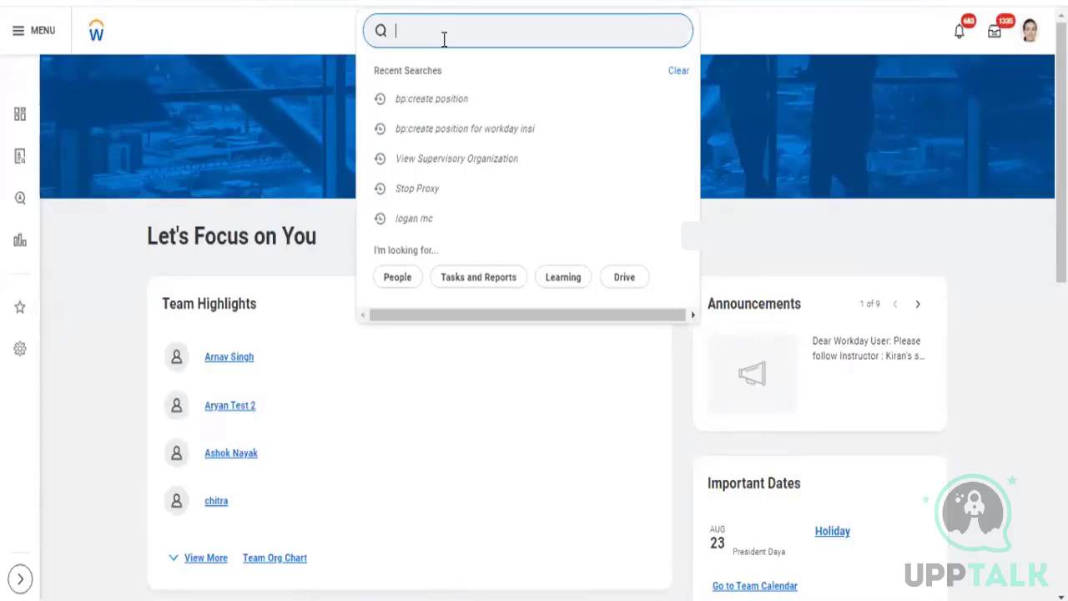
{"action": "left_click", "coordinate": [97, 39]}
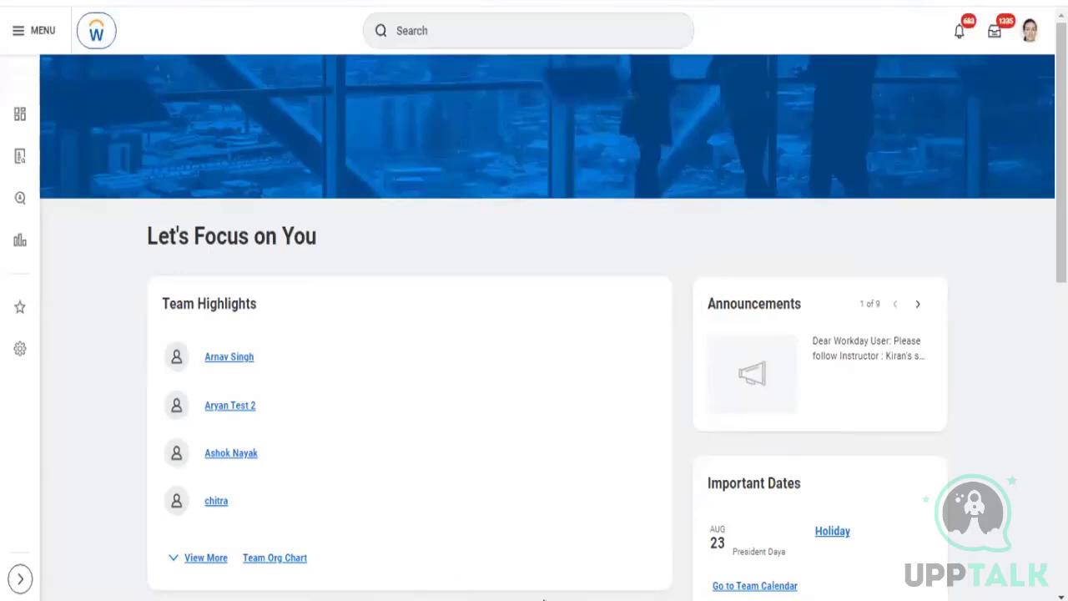
{"action": "mouse_move", "coordinate": [443, 599]}
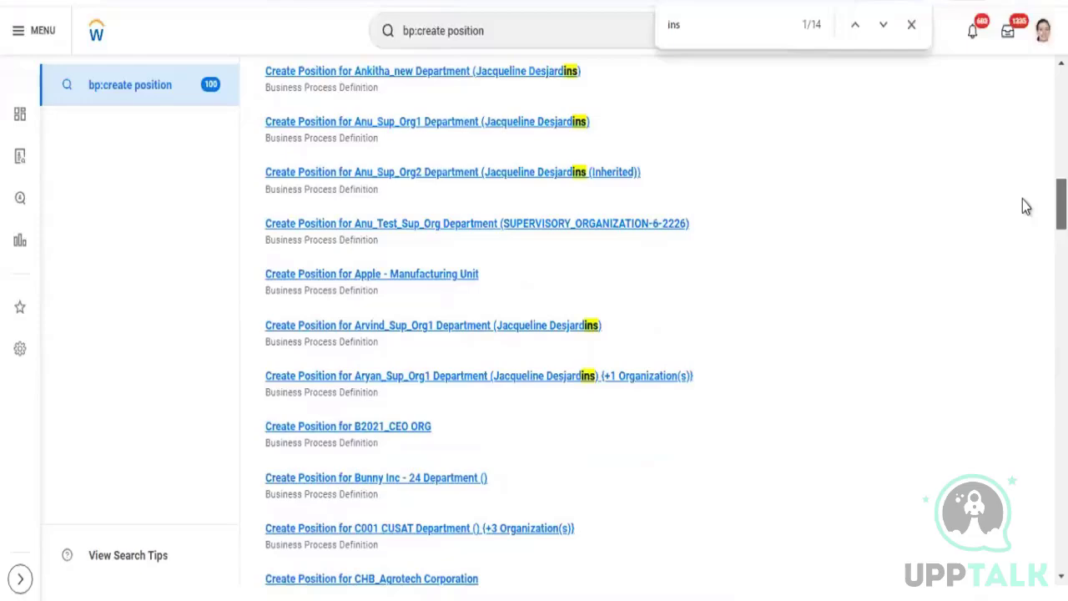
Step: Open the Create Position definition for the Workday Executive Board Department from the search results and close the page find bar
{"action": "scroll", "coordinate": [1024, 175], "scroll_direction": "up", "scroll_amount": 5}
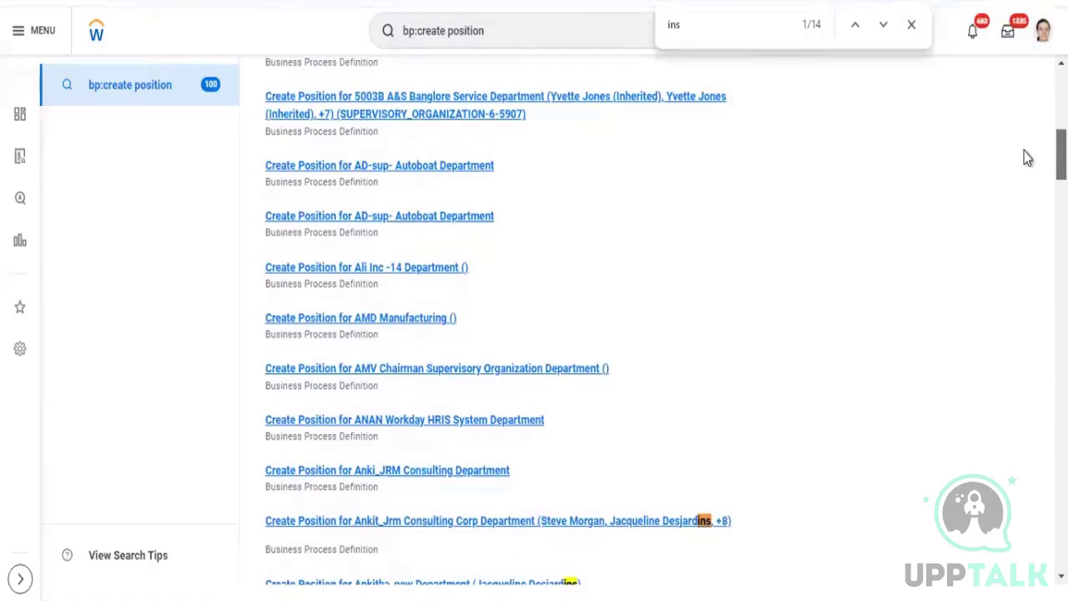
{"action": "scroll", "coordinate": [1012, 262], "scroll_direction": "down", "scroll_amount": 10}
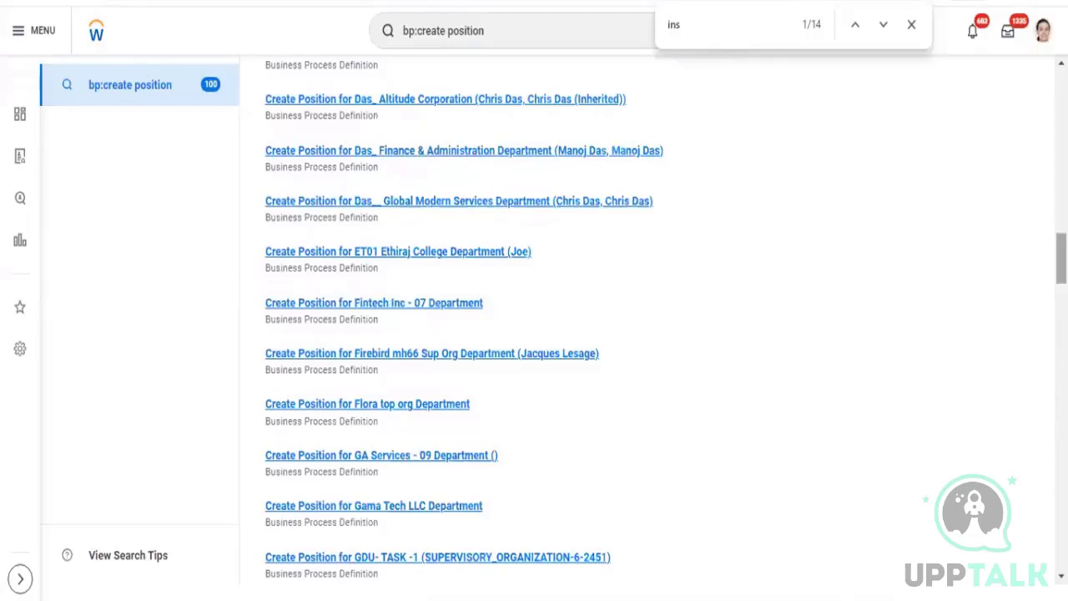
{"action": "left_click_drag", "start_coordinate": [1061, 259], "coordinate": [1062, 544]}
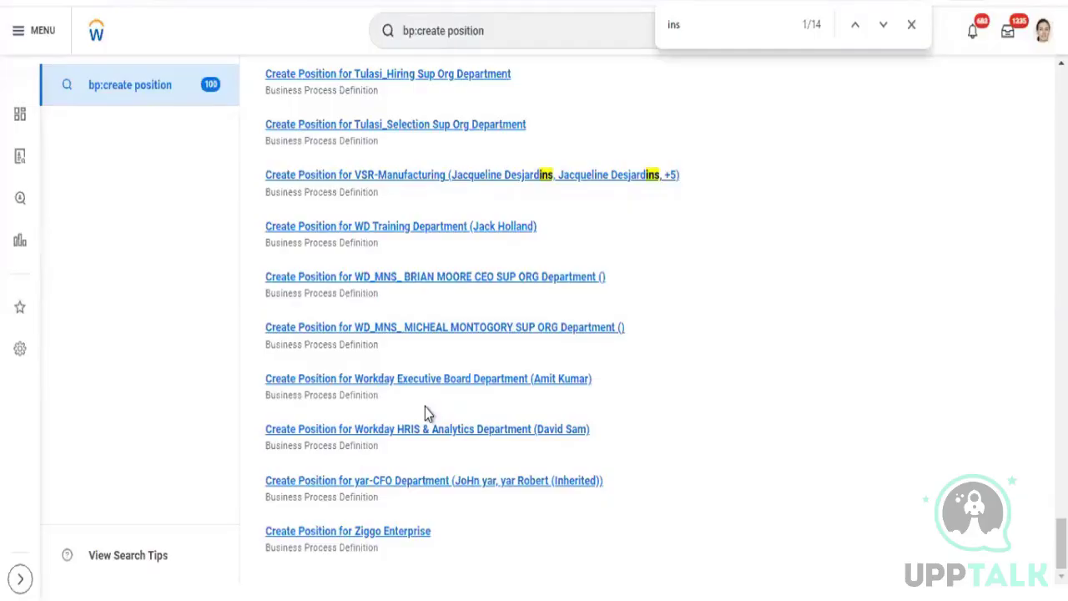
{"action": "left_click", "coordinate": [385, 379]}
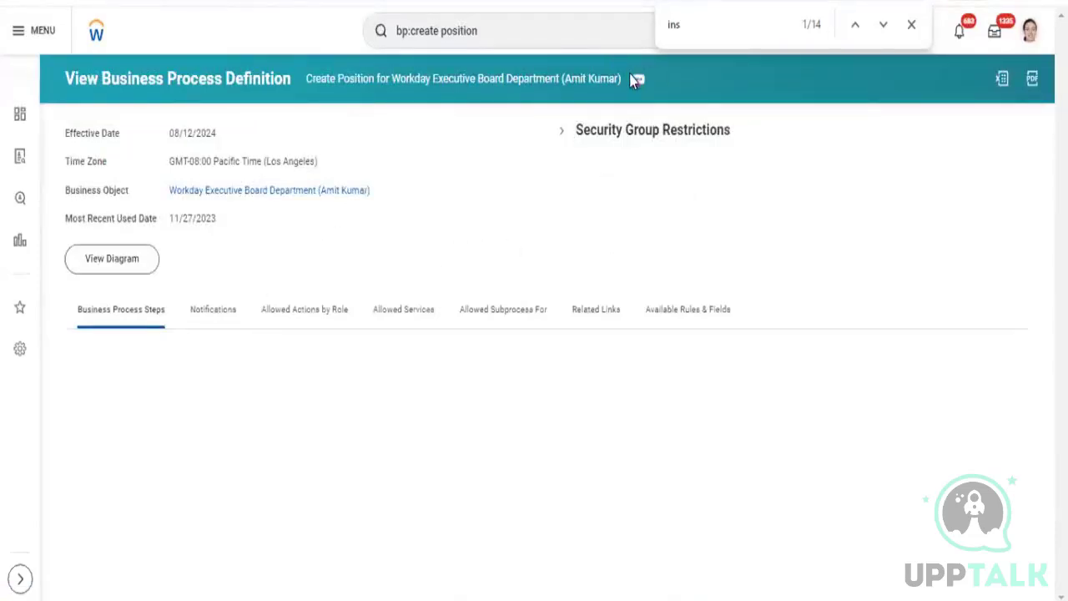
{"action": "left_click", "coordinate": [915, 26]}
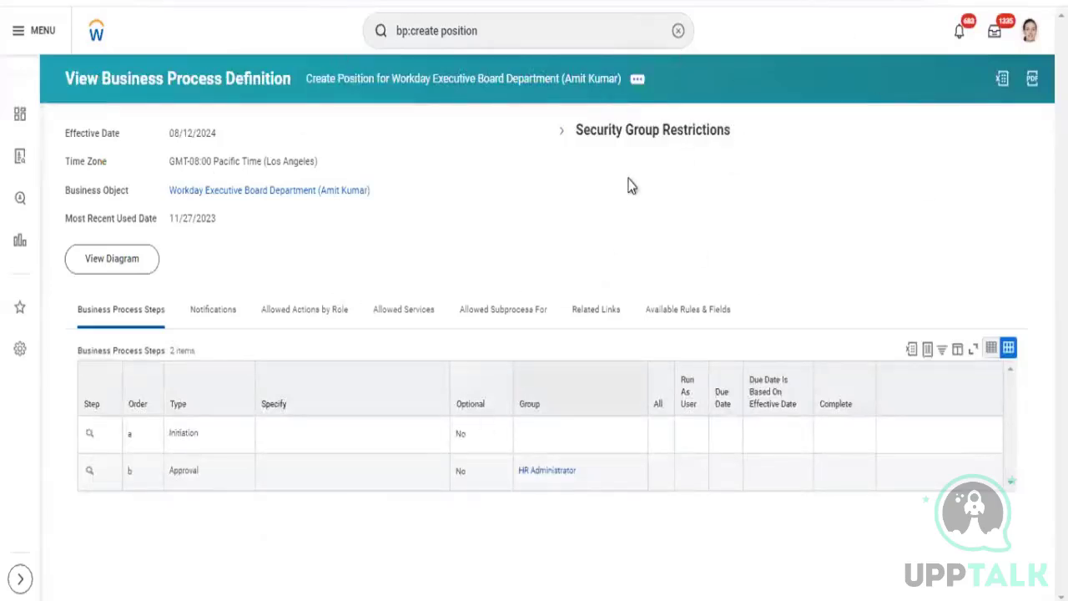
Step: Open the Workday Executive Board Department's Create Position definition for editing, accepting the effective date prompt
{"action": "left_click", "coordinate": [638, 81]}
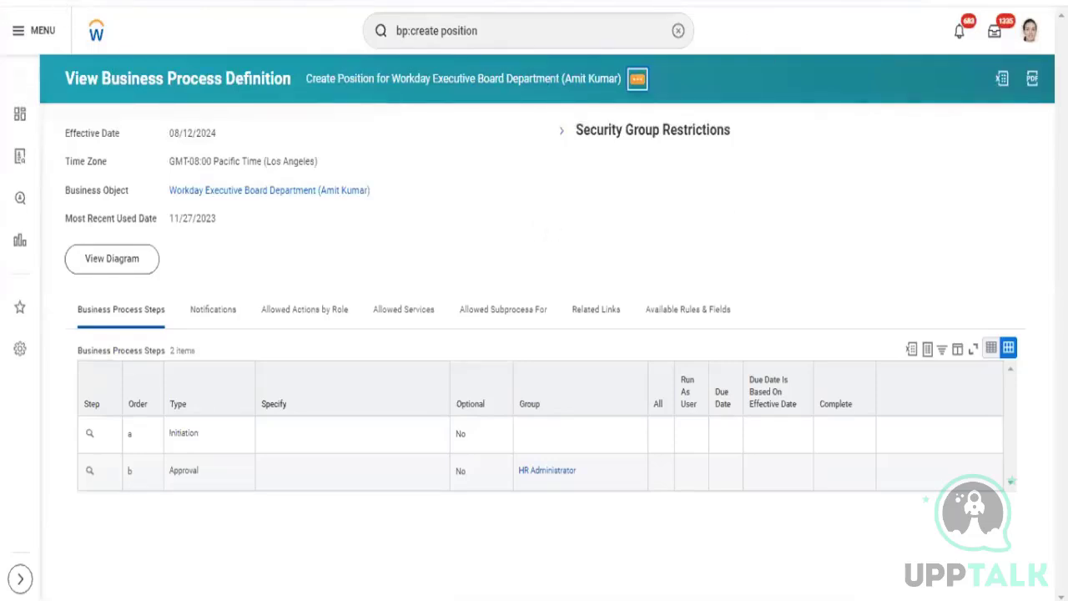
{"action": "left_click", "coordinate": [78, 2]}
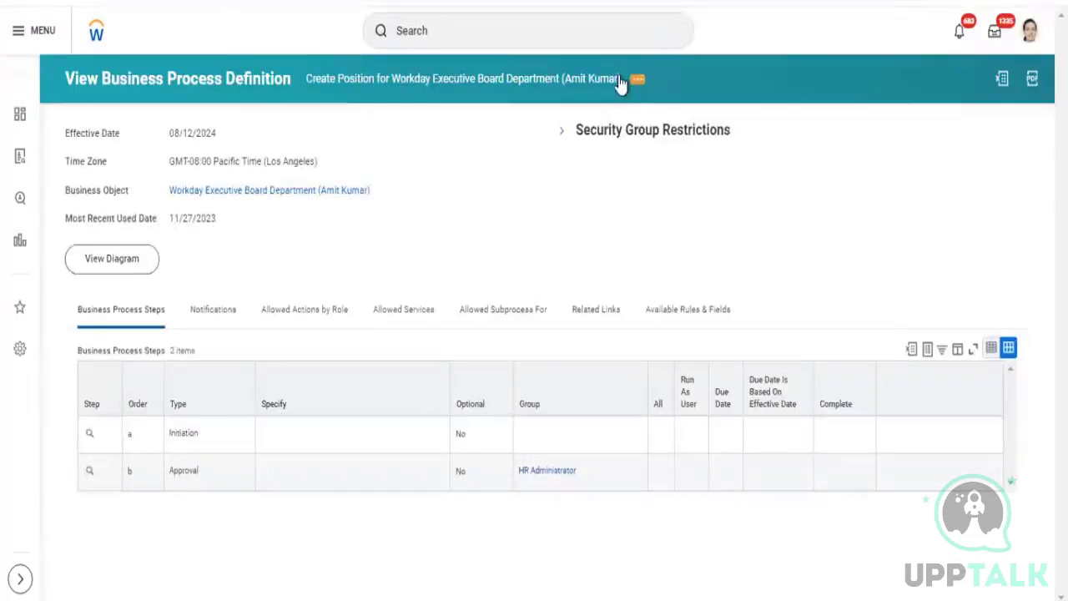
{"action": "left_click", "coordinate": [637, 81]}
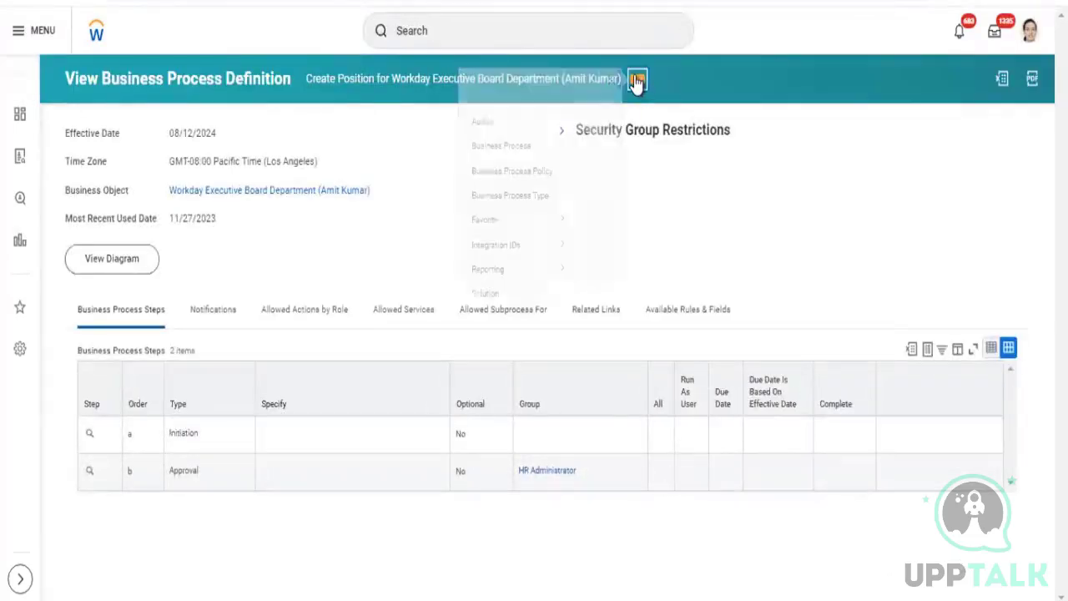
{"action": "mouse_move", "coordinate": [86, 162]}
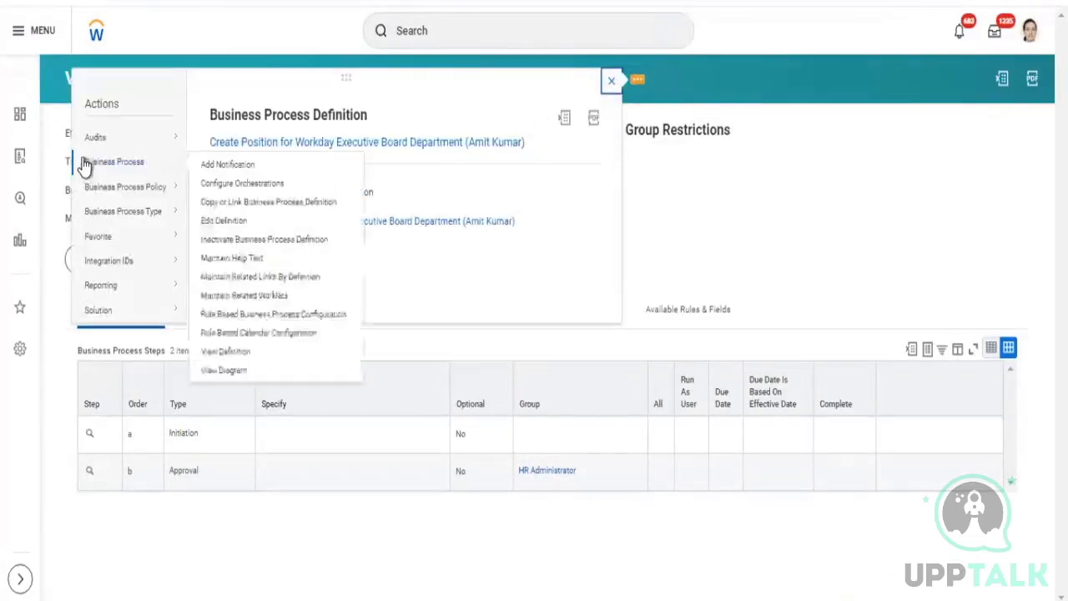
{"action": "left_click", "coordinate": [225, 221]}
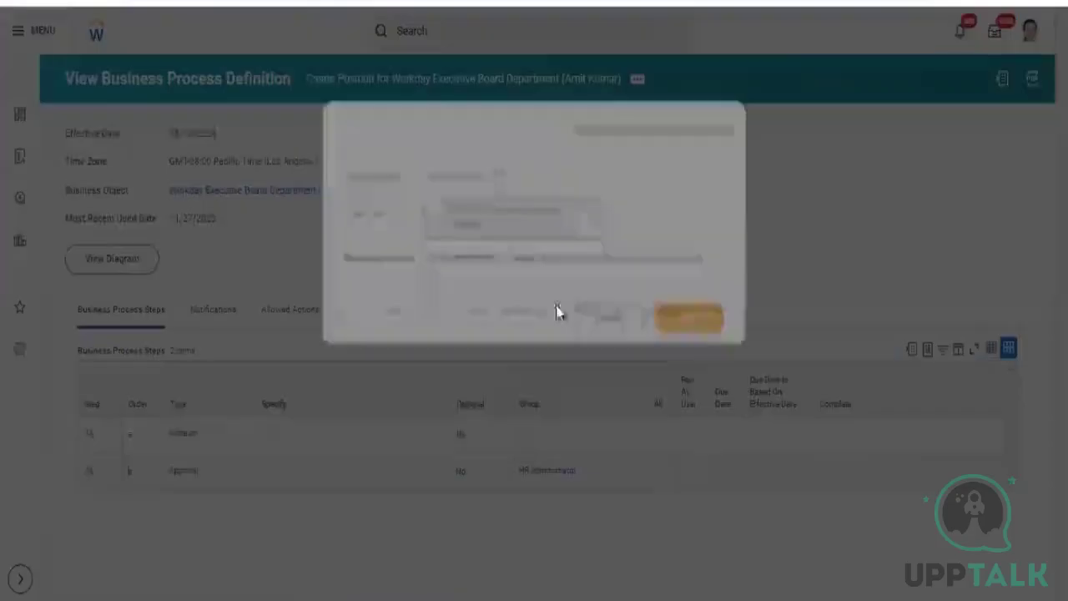
{"action": "left_click", "coordinate": [666, 317]}
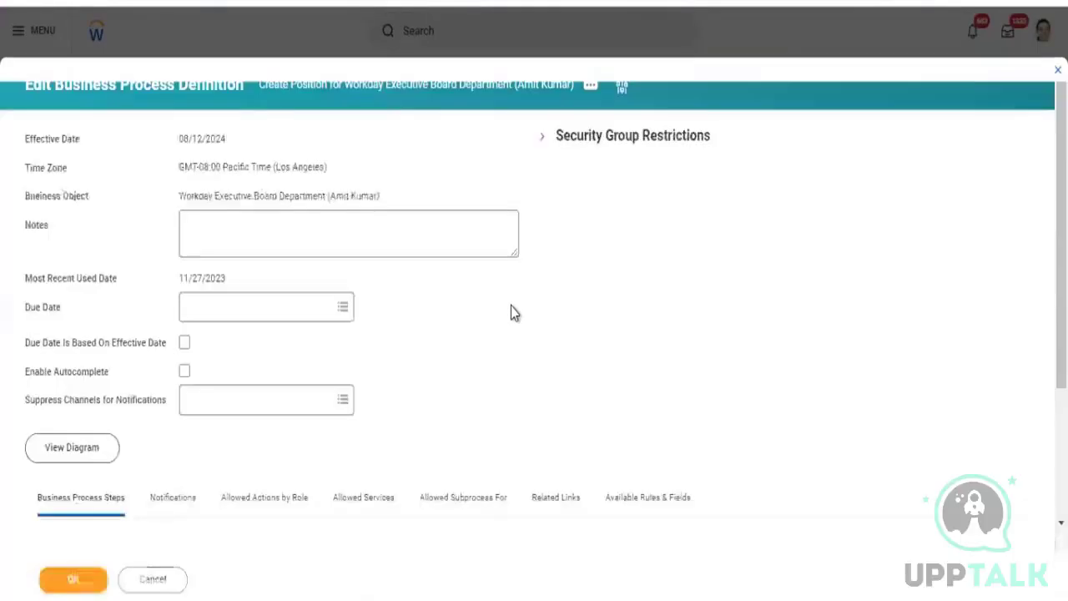
Step: Remove the HR Administrator approval step with order b from the Business Process Steps and look over the remaining grid columns and definition fields
{"action": "left_click_drag", "start_coordinate": [1061, 341], "coordinate": [1061, 469]}
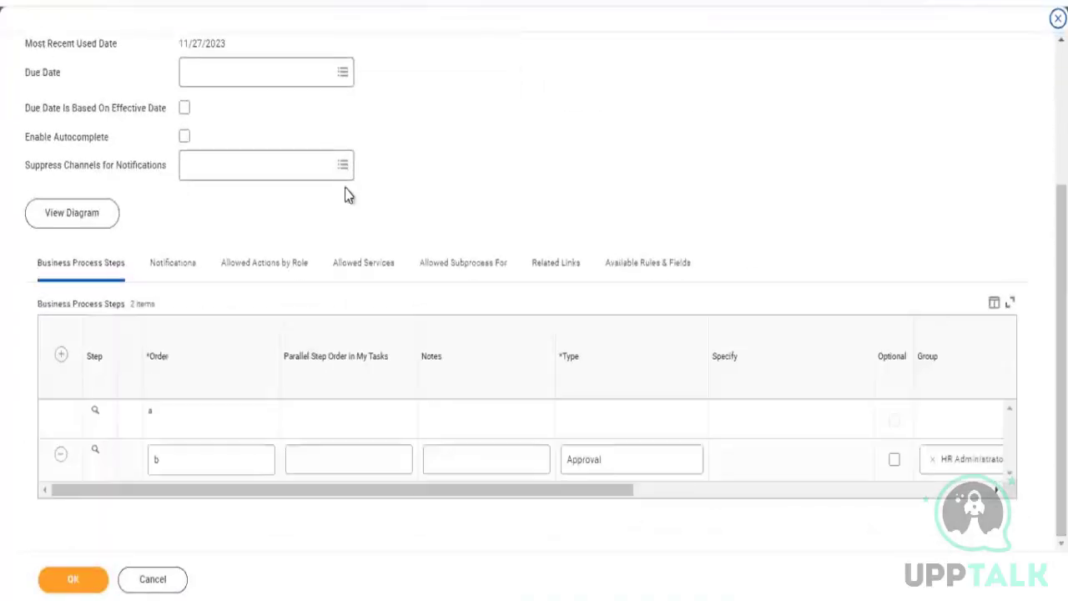
{"action": "left_click", "coordinate": [60, 455]}
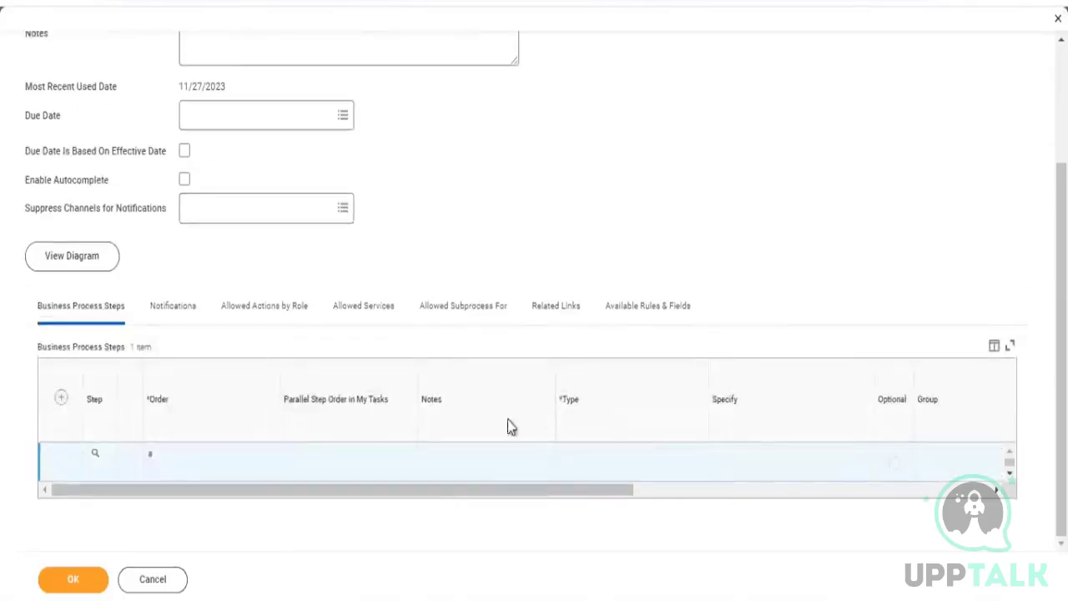
{"action": "left_click_drag", "start_coordinate": [426, 490], "coordinate": [783, 491]}
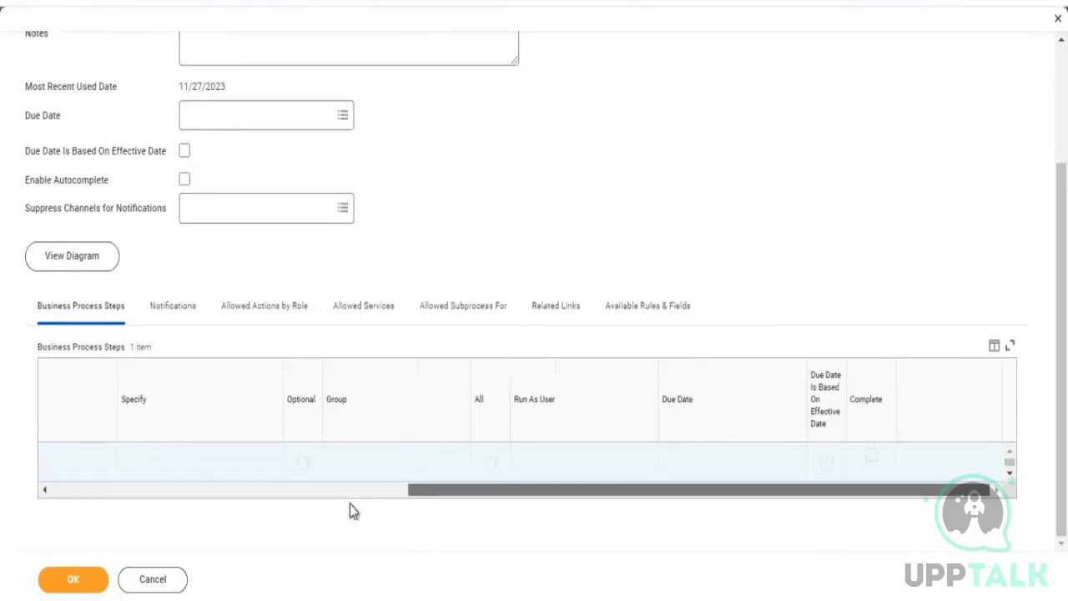
{"action": "left_click_drag", "start_coordinate": [413, 491], "coordinate": [55, 491]}
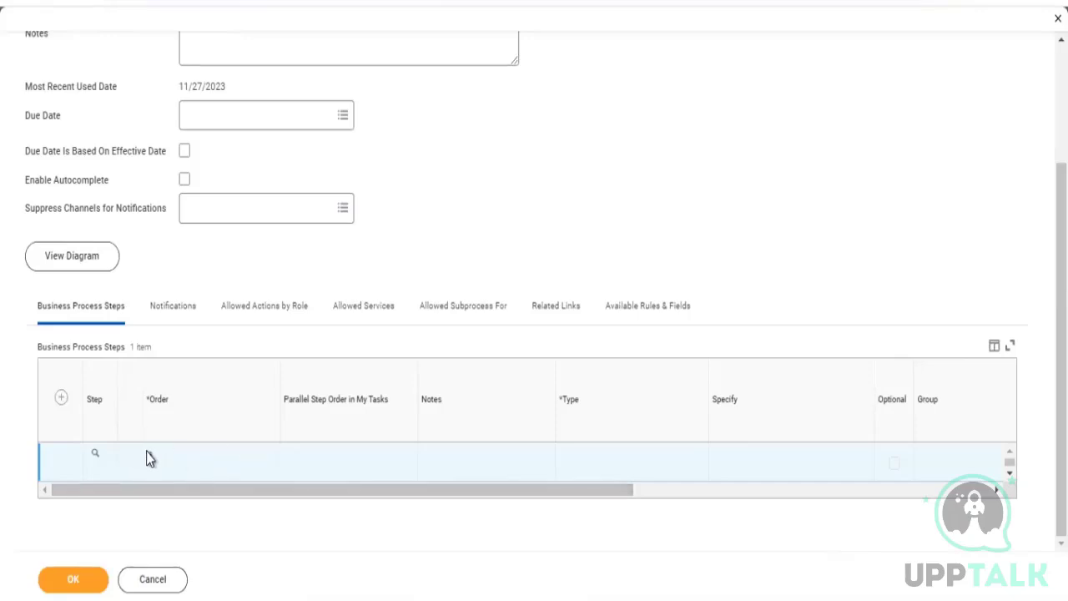
{"action": "left_click_drag", "start_coordinate": [194, 491], "coordinate": [282, 517]}
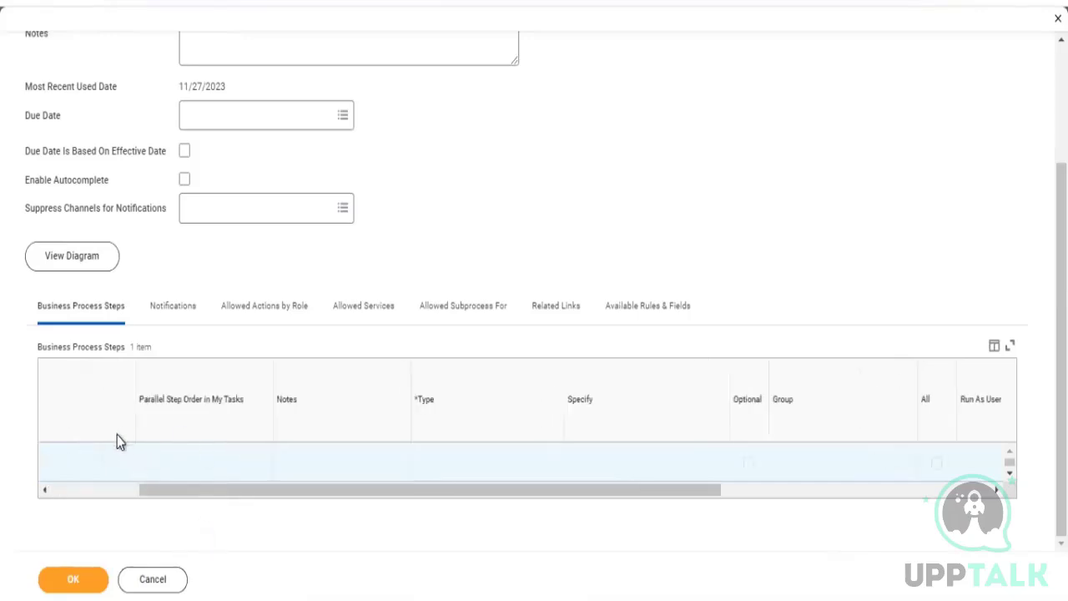
{"action": "left_click", "coordinate": [100, 491]}
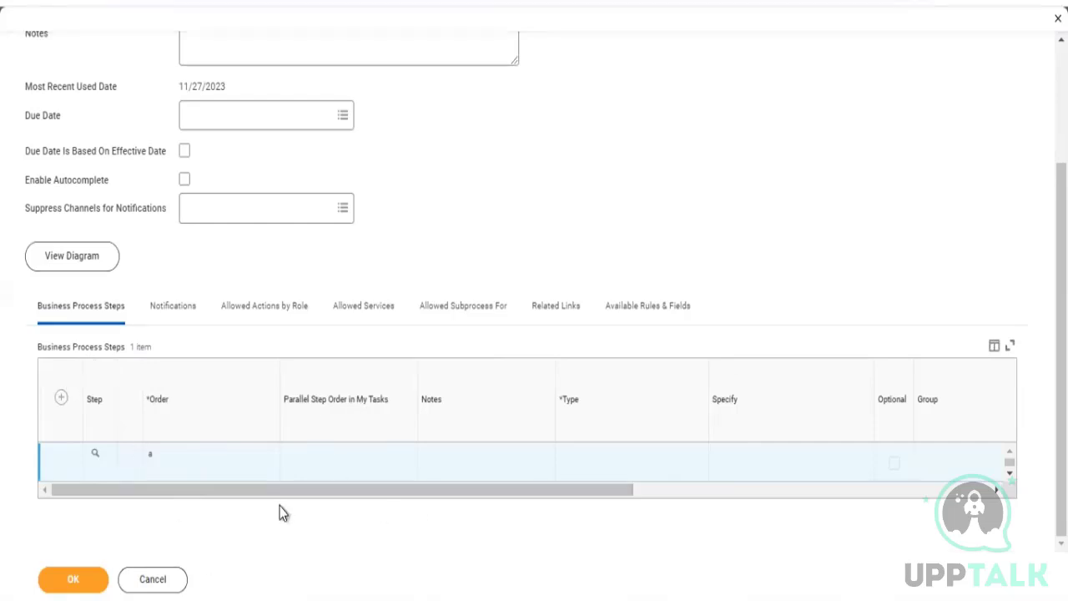
{"action": "scroll", "coordinate": [281, 511], "scroll_direction": "up", "scroll_amount": 2}
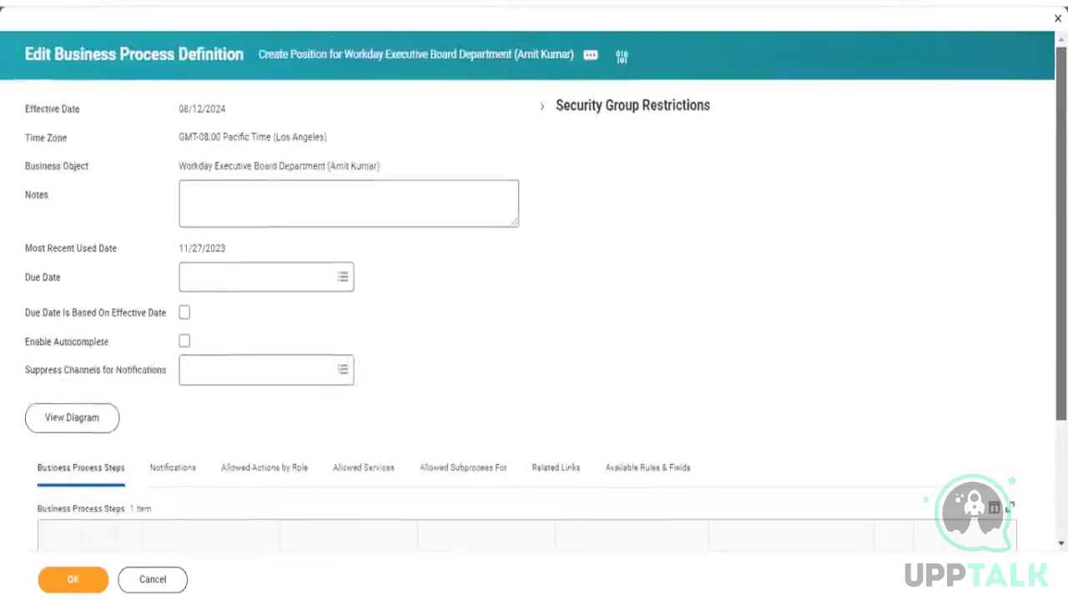
{"action": "scroll", "coordinate": [534, 334], "scroll_direction": "down", "scroll_amount": 2}
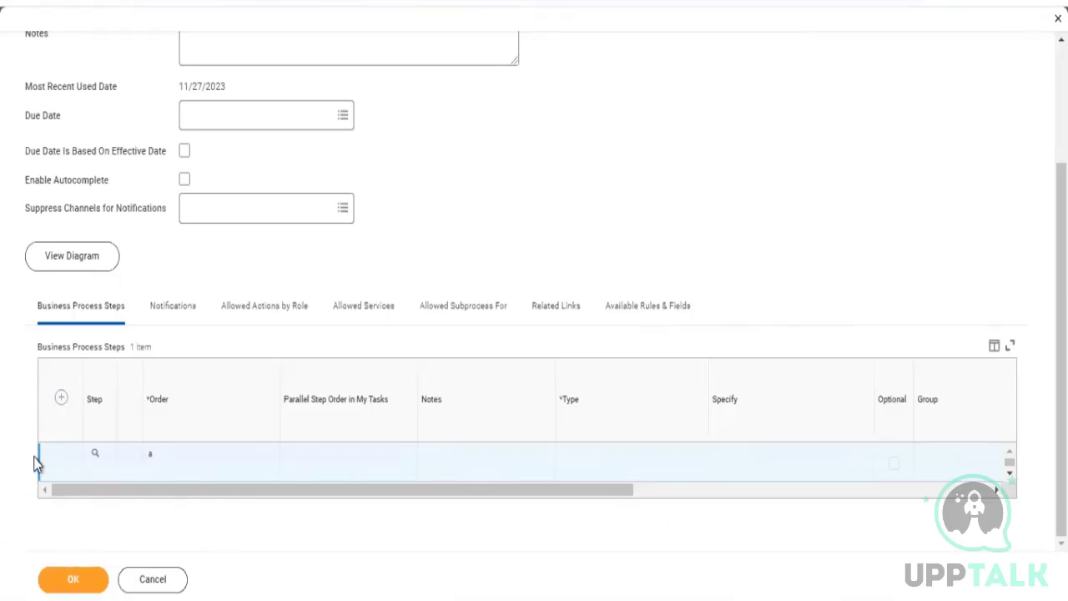
Step: Add three blank rows to the Business Process Steps above the existing step a
{"action": "left_click", "coordinate": [61, 399]}
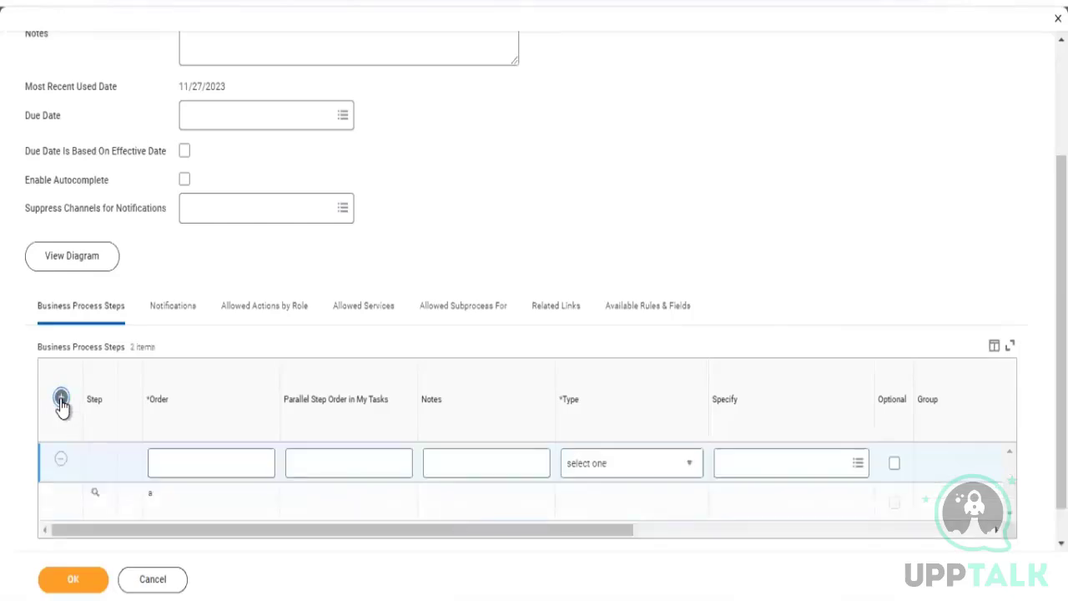
{"action": "left_click", "coordinate": [61, 401]}
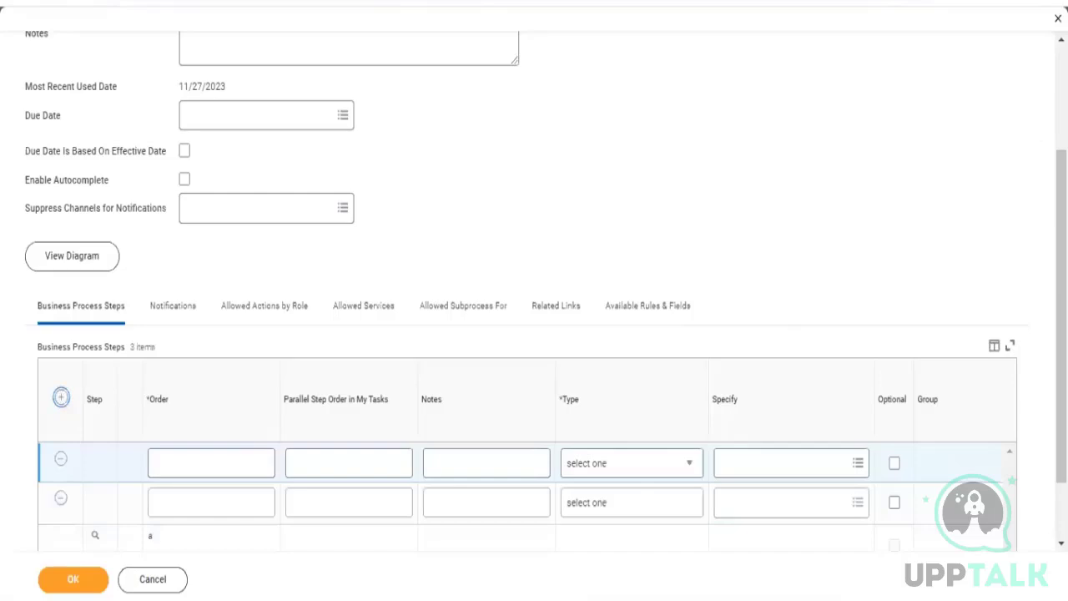
{"action": "left_click_drag", "start_coordinate": [1060, 293], "coordinate": [1060, 373]}
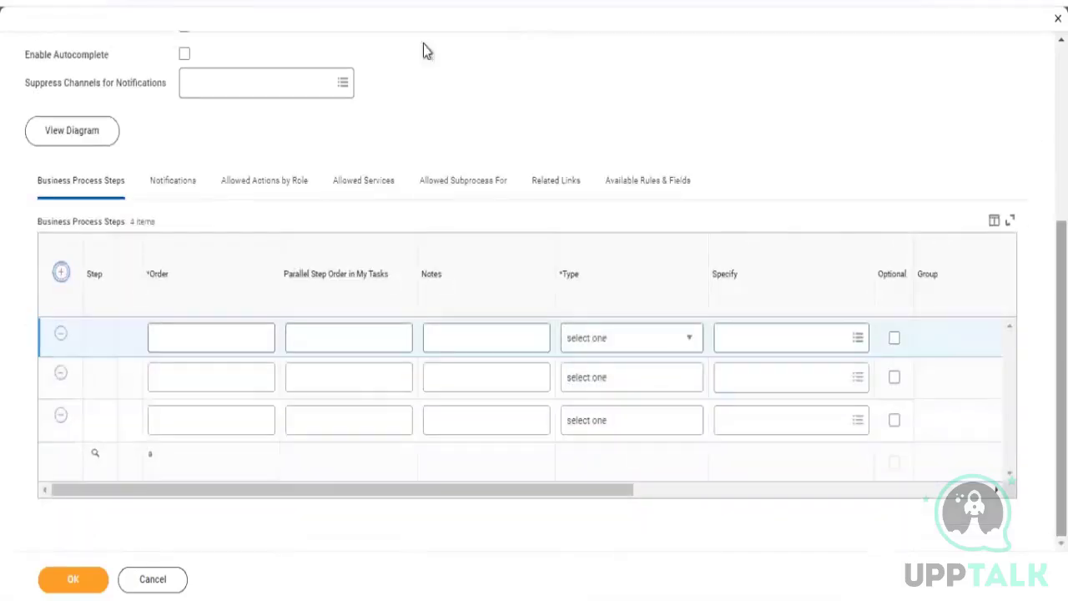
Step: Enter the orders b, c and d for the three new step rows, starting from the lowest one
{"action": "left_click", "coordinate": [172, 417]}
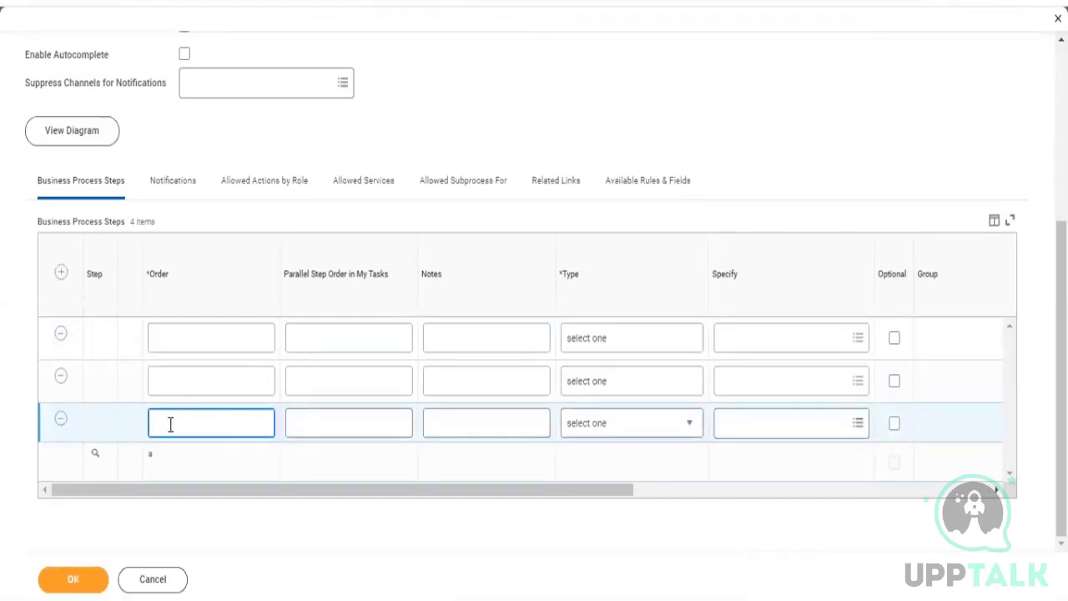
{"action": "type", "text": "b"}
{"action": "left_click", "coordinate": [163, 389]}
{"action": "type", "text": "c"}
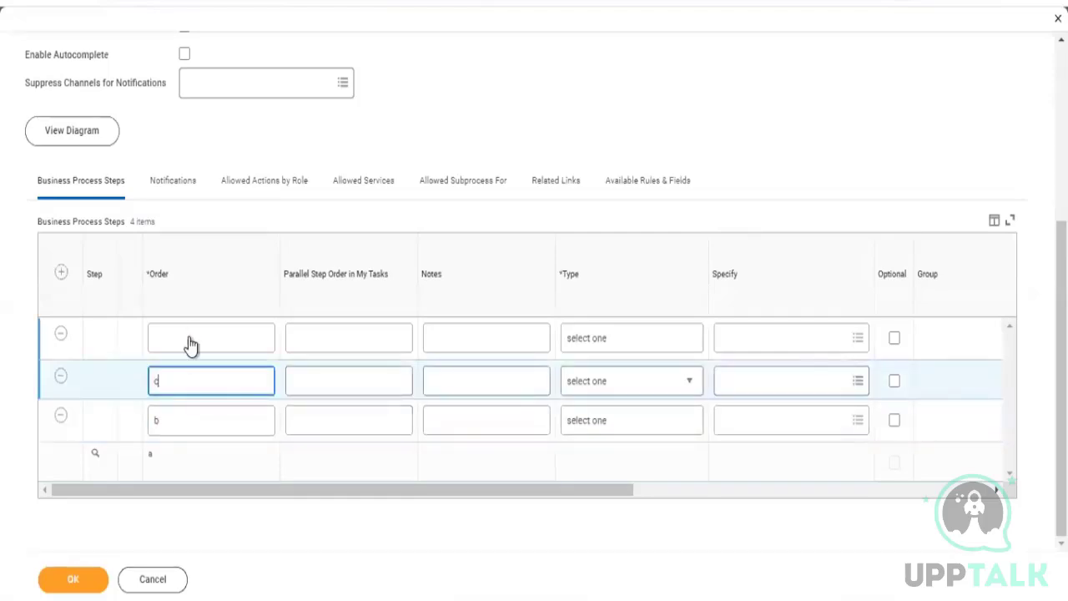
{"action": "left_click", "coordinate": [190, 337]}
{"action": "type", "text": "d"}
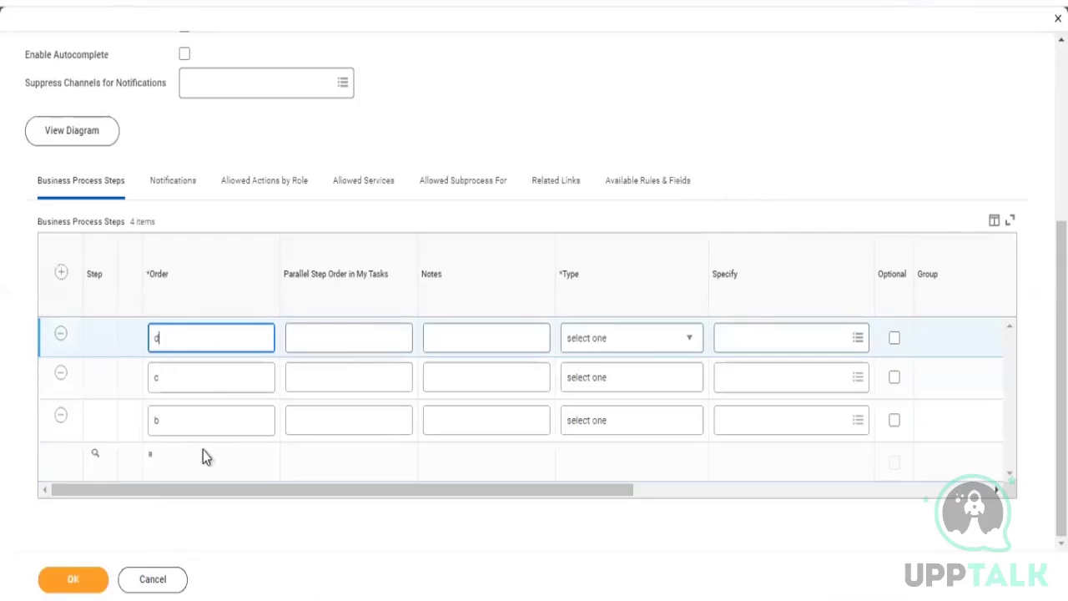
Step: Replace the letter orders of the three new step rows with 1, 2 and 3, starting from the lowest one
{"action": "left_click", "coordinate": [167, 422]}
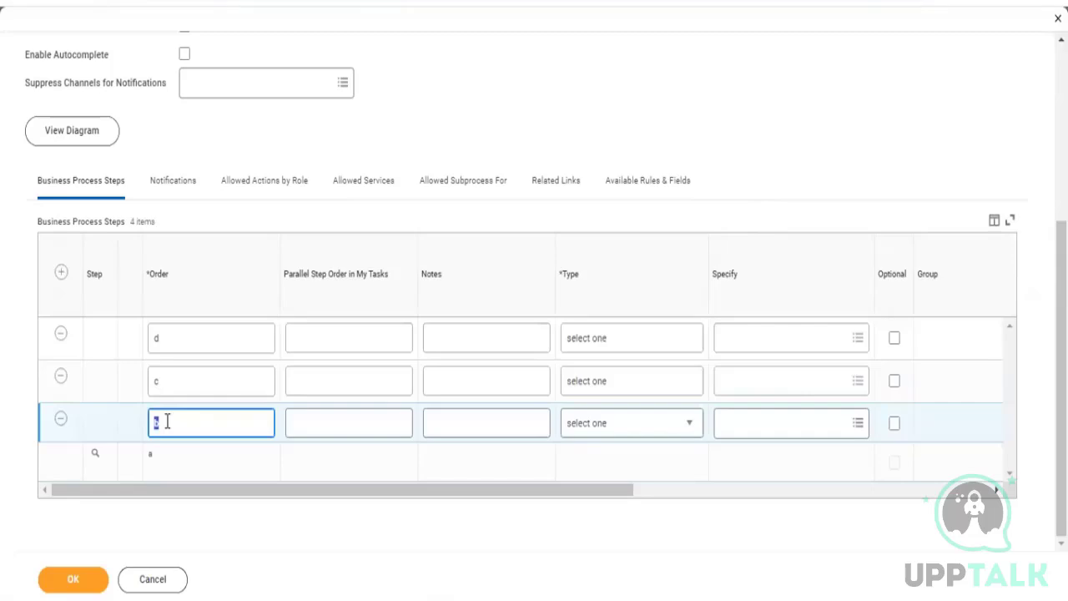
{"action": "type", "text": "1"}
{"action": "left_click", "coordinate": [168, 385]}
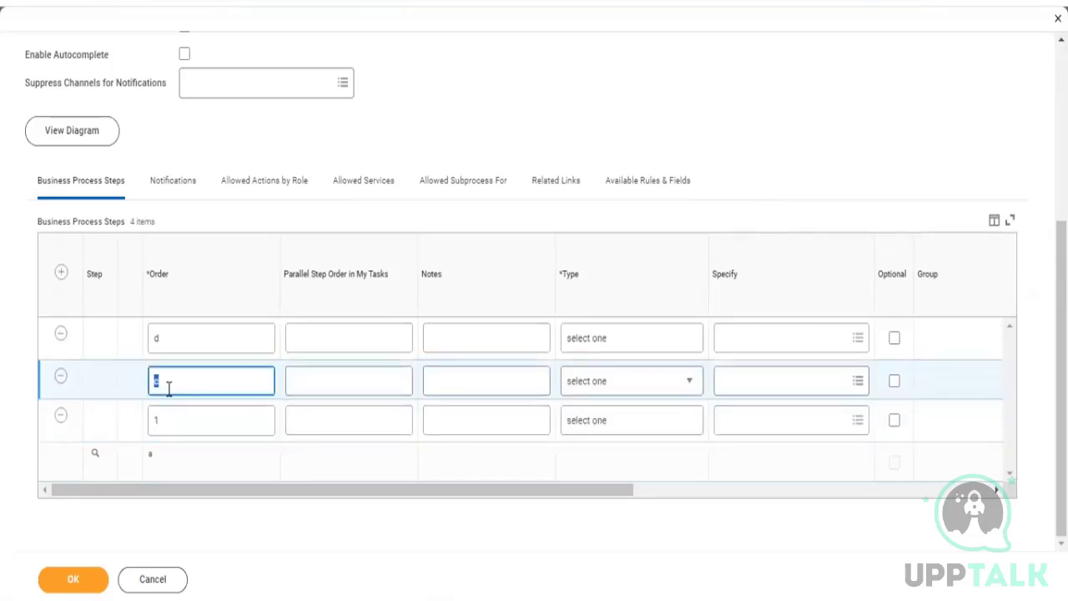
{"action": "type", "text": "2"}
{"action": "left_click", "coordinate": [179, 342]}
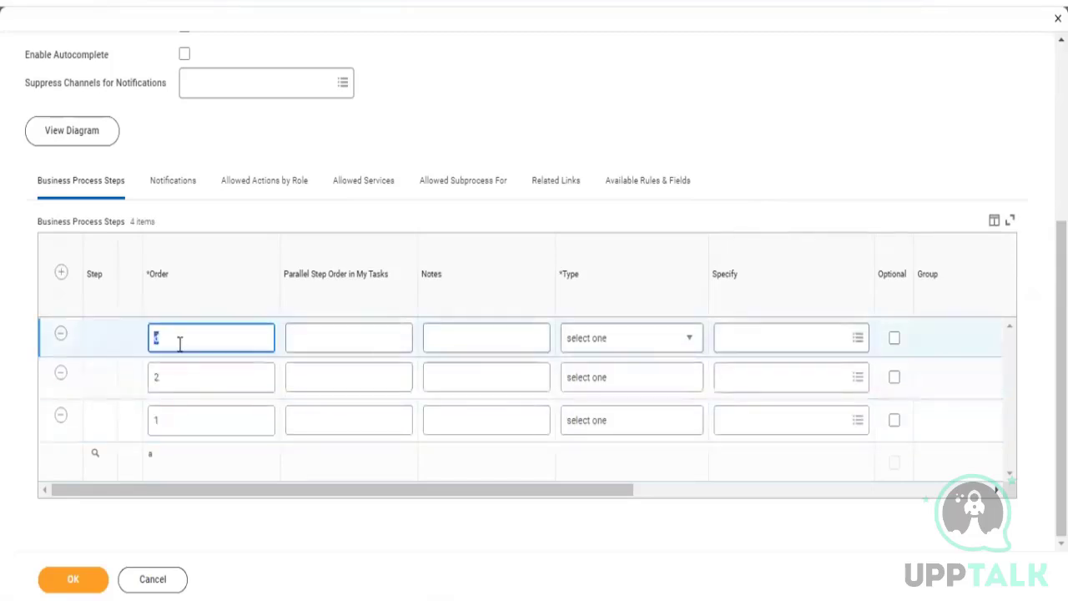
{"action": "type", "text": "34"}
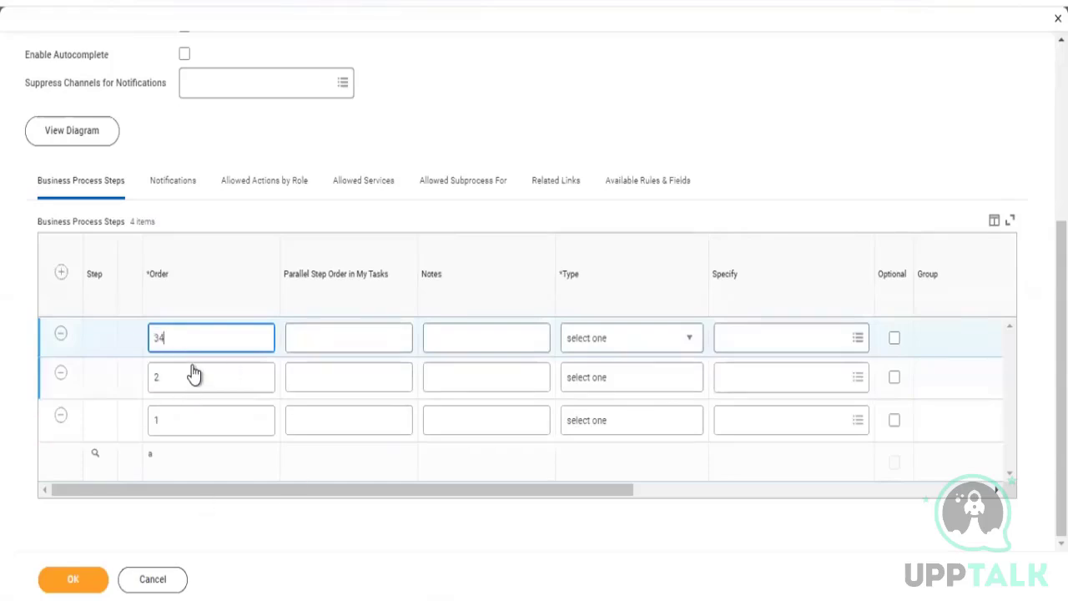
{"action": "key", "text": "BackSpace"}
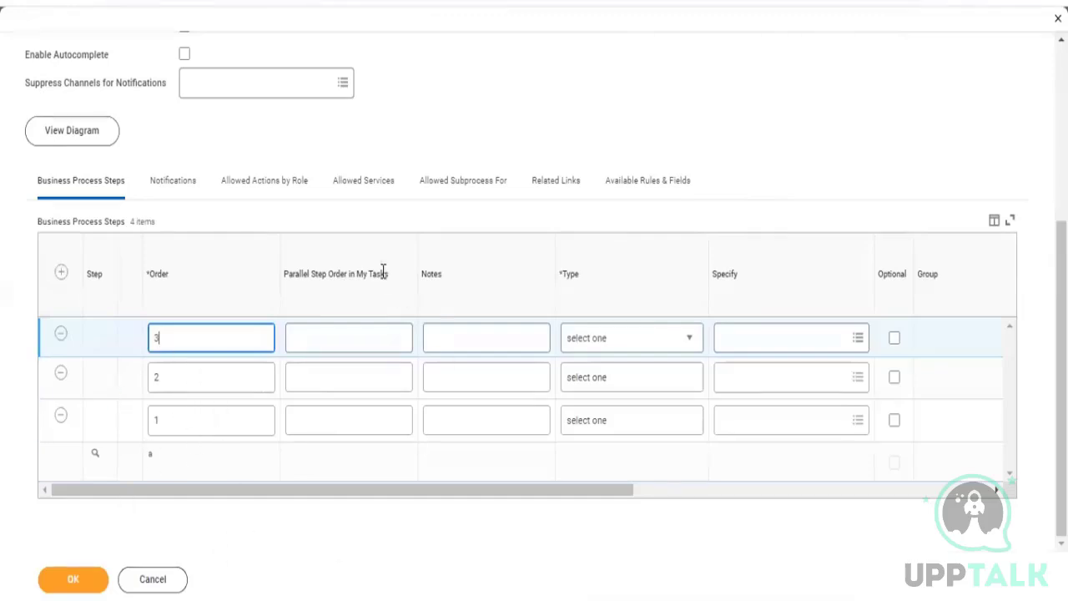
Step: Replace the orders of the three new step rows with a1, a2 and a3, starting from the lowest one
{"action": "left_click", "coordinate": [171, 421]}
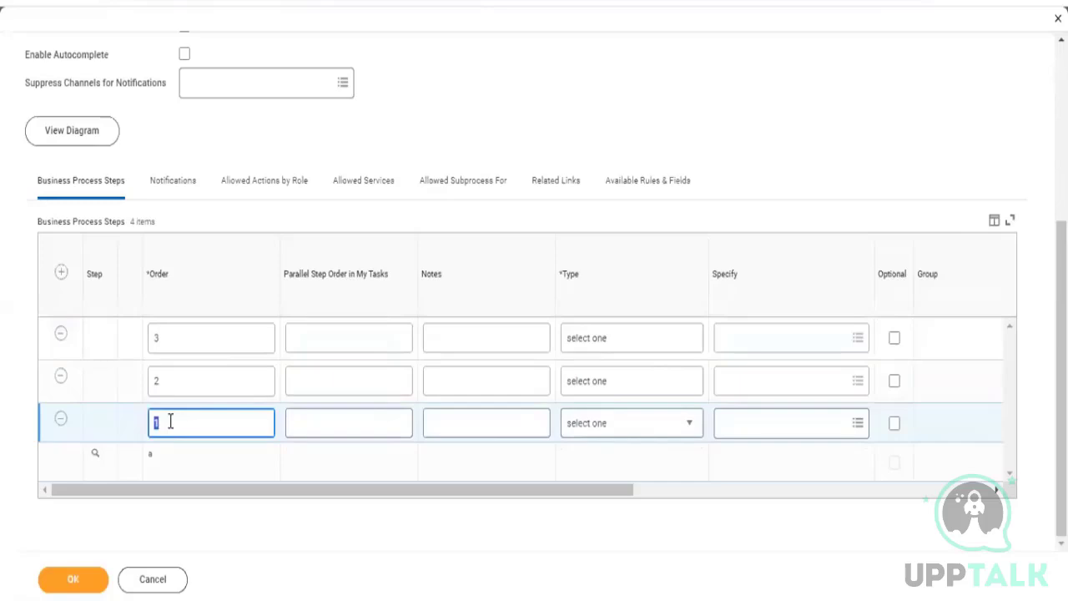
{"action": "type", "text": "aq"}
{"action": "left_click", "coordinate": [186, 383]}
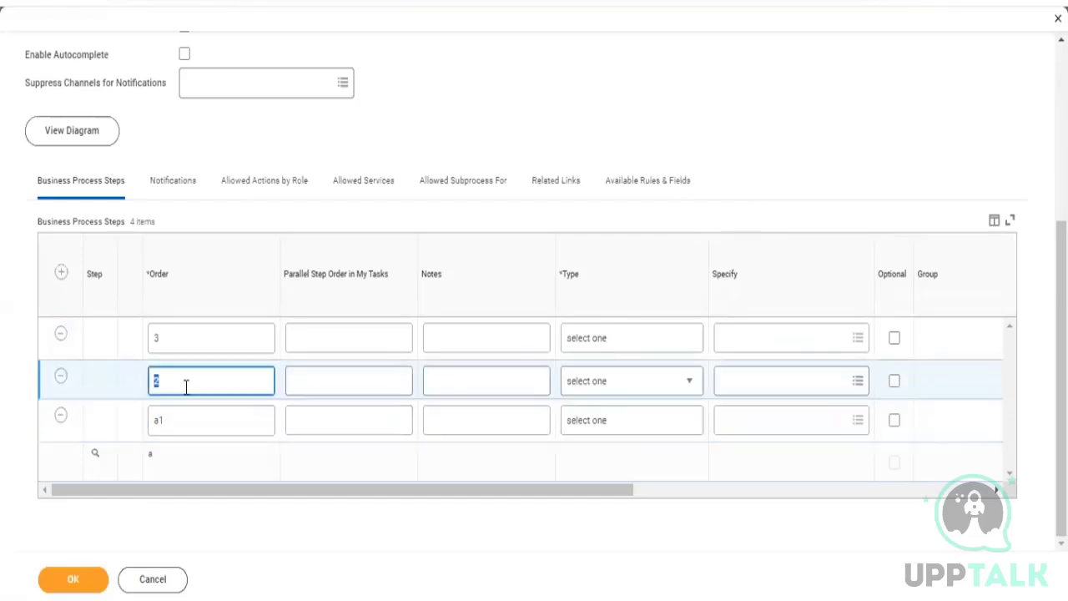
{"action": "type", "text": "a2"}
{"action": "left_click", "coordinate": [176, 348]}
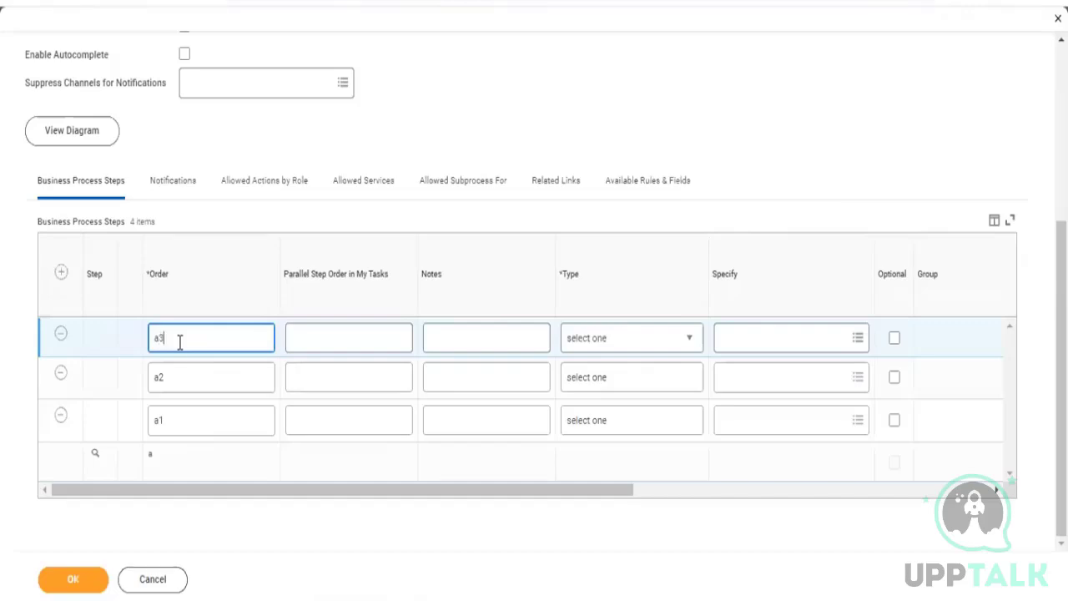
Step: Set the orders of the three new step rows to b, c and d, starting from the lowest one
{"action": "left_click", "coordinate": [186, 422]}
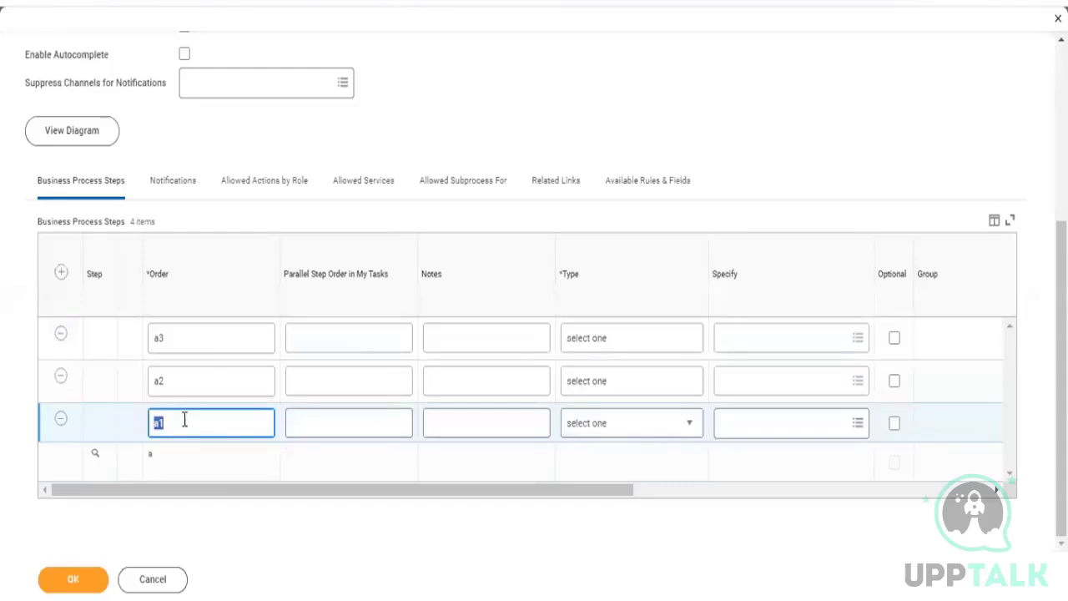
{"action": "type", "text": "b"}
{"action": "left_click", "coordinate": [200, 385]}
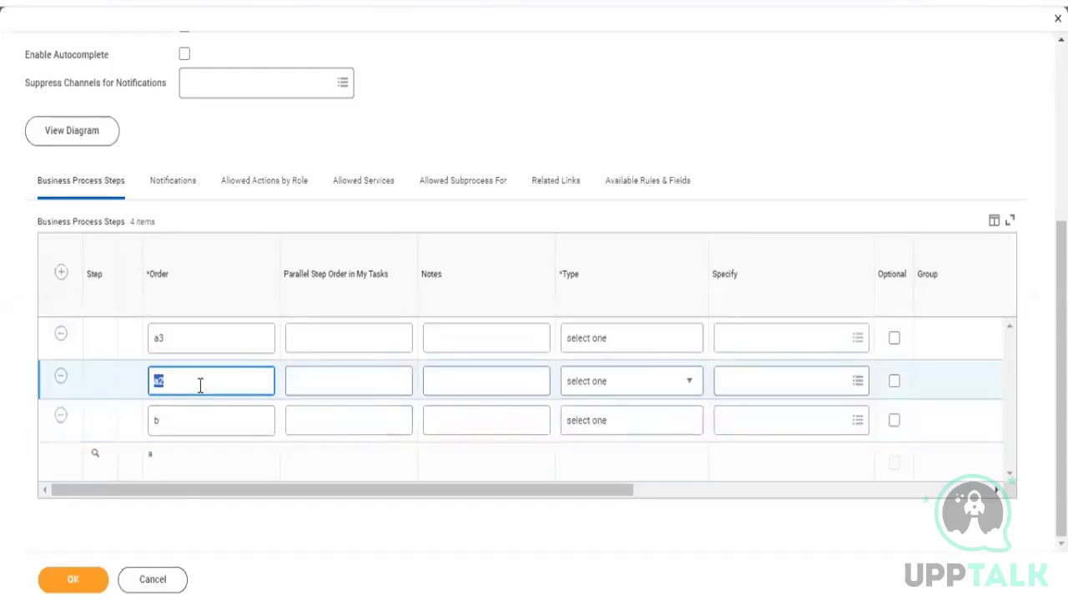
{"action": "type", "text": "c"}
{"action": "left_click", "coordinate": [191, 337]}
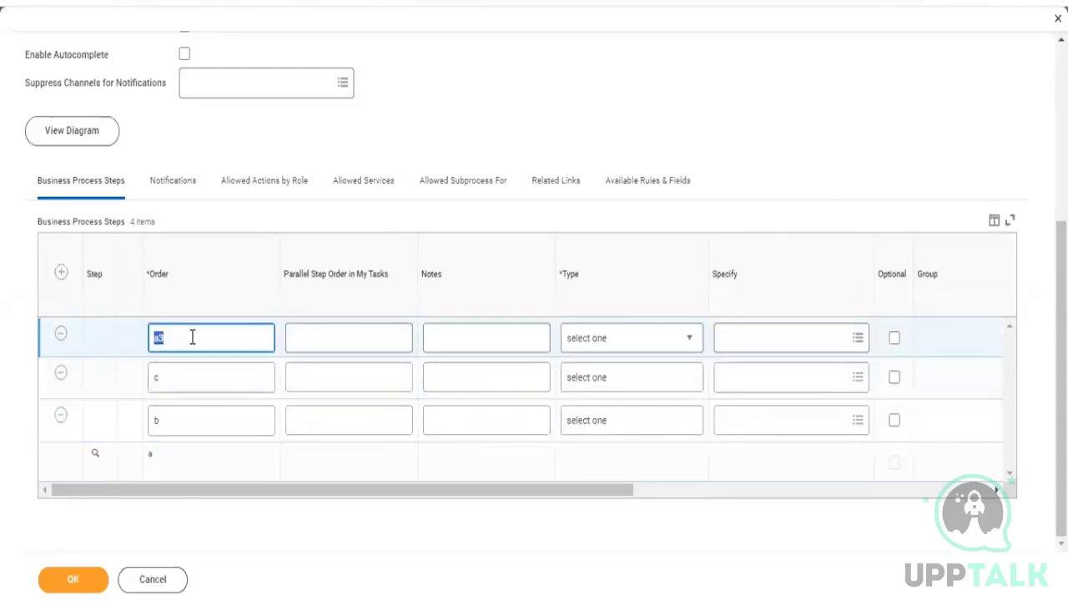
{"action": "type", "text": "d"}
Step: Set the type of step b to Action and specify Review Position Request as the action
{"action": "left_click", "coordinate": [612, 426]}
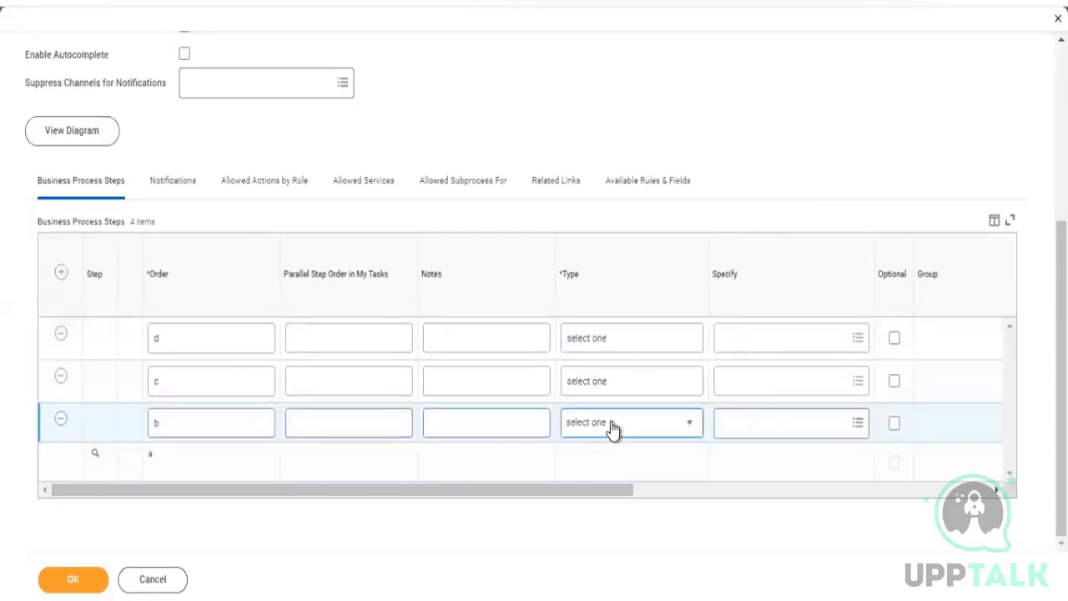
{"action": "left_click", "coordinate": [612, 426]}
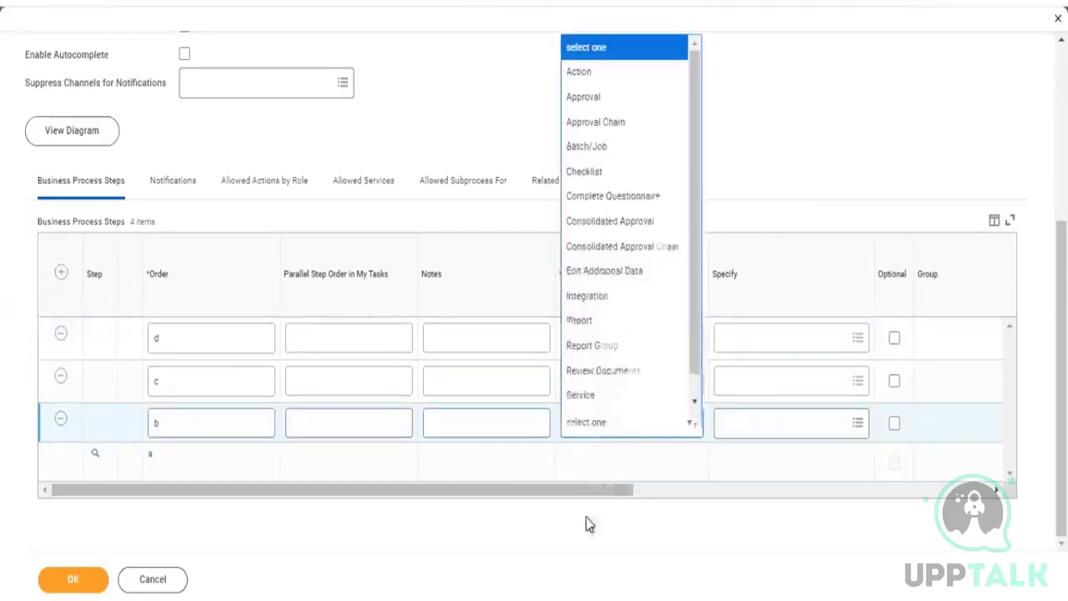
{"action": "left_click", "coordinate": [606, 76]}
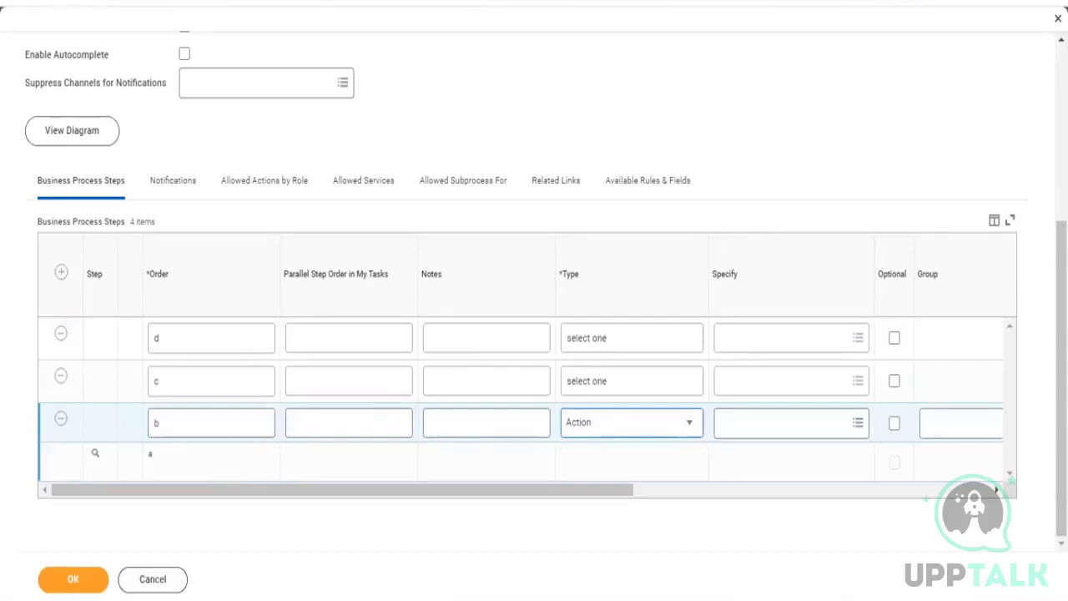
{"action": "left_click", "coordinate": [752, 421]}
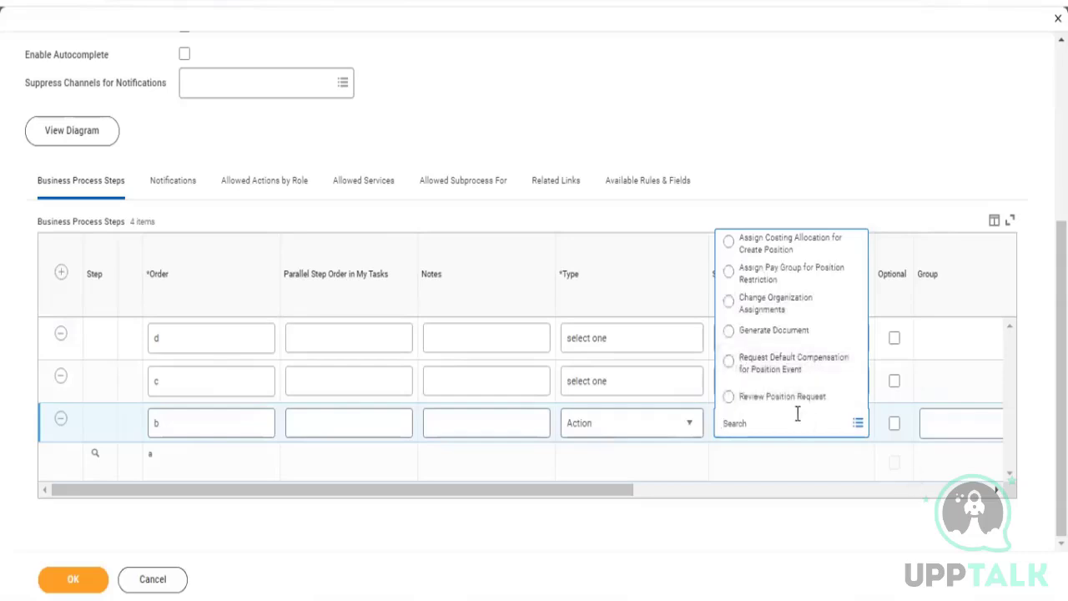
{"action": "left_click", "coordinate": [777, 397]}
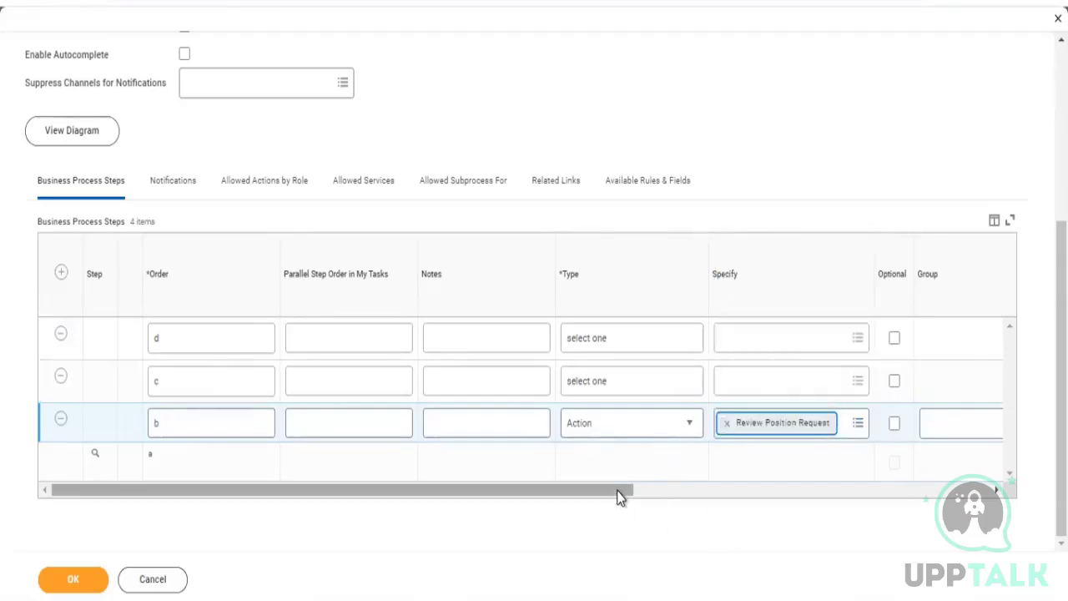
Step: Assign the HR Administrator security group to step b from the groups allowed for the workflow step
{"action": "left_click_drag", "start_coordinate": [617, 490], "coordinate": [792, 517]}
{"action": "left_click", "coordinate": [685, 413]}
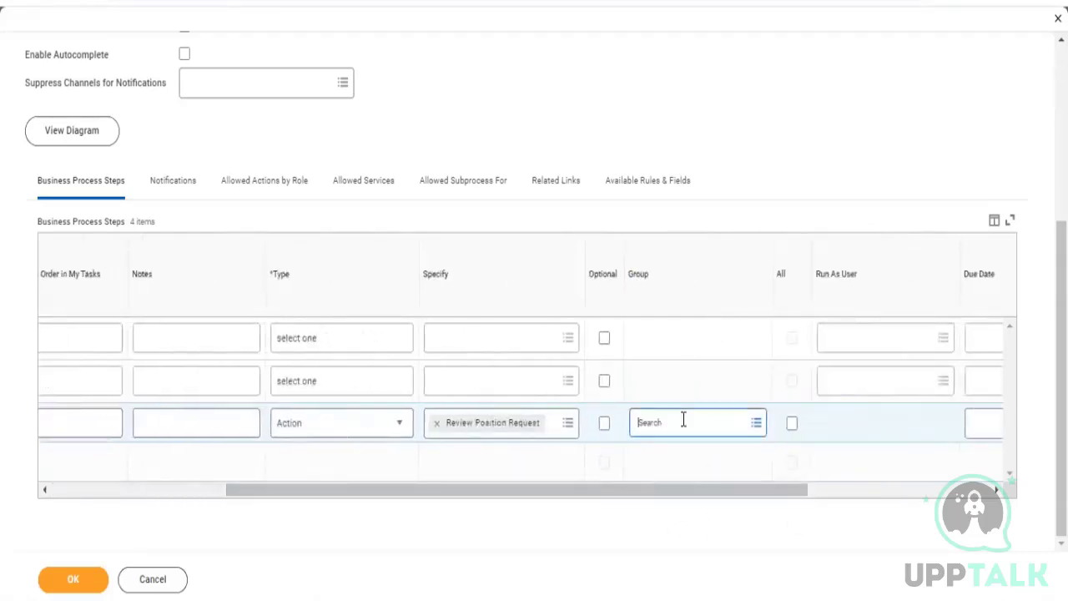
{"action": "type", "text": "Manager"}
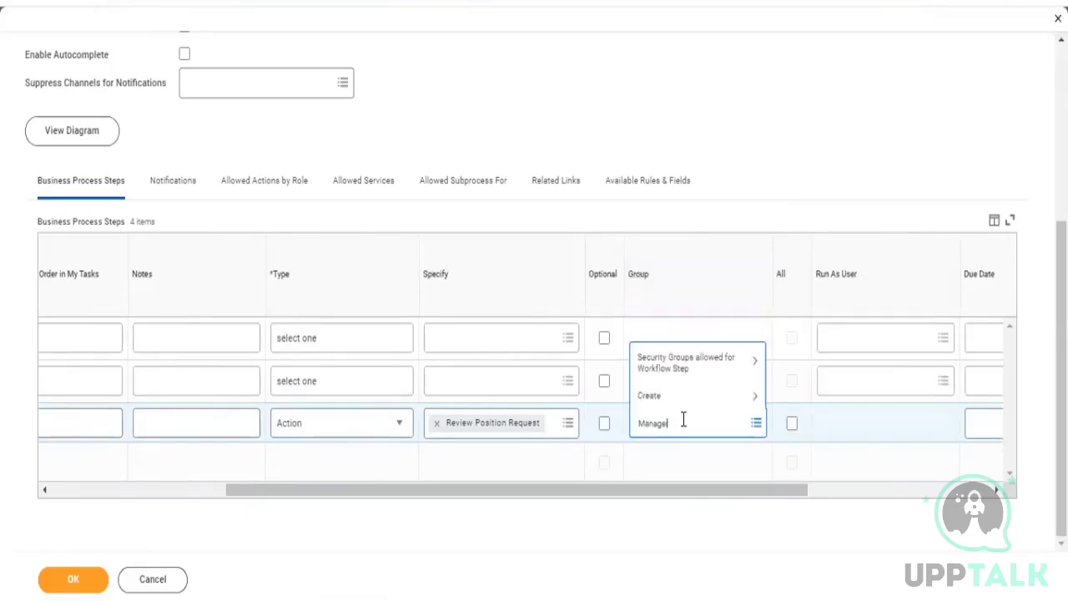
{"action": "key", "text": "Return"}
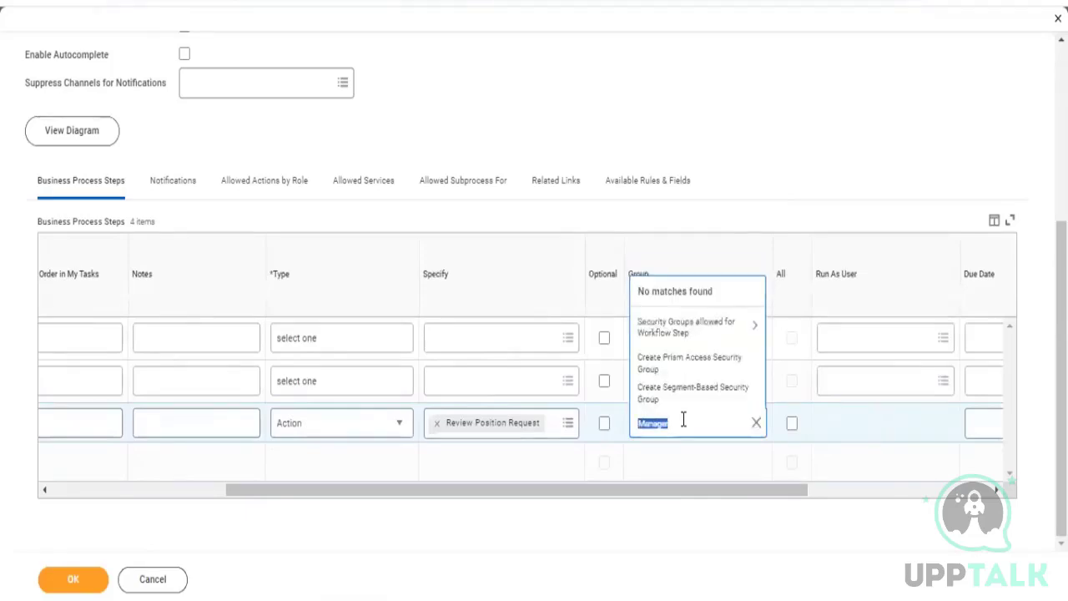
{"action": "left_click", "coordinate": [686, 330]}
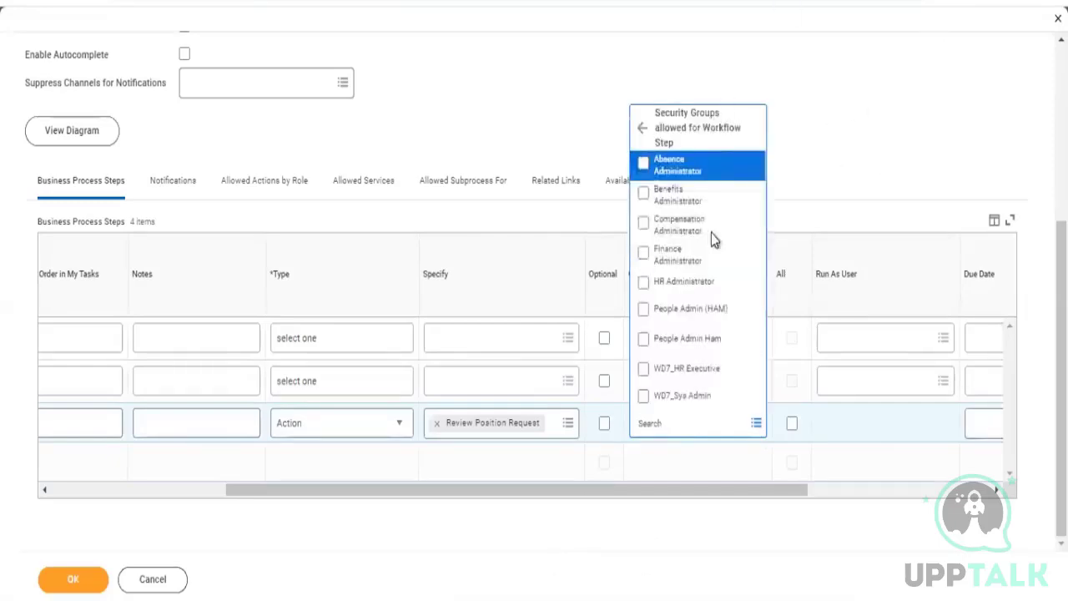
{"action": "left_click", "coordinate": [672, 282]}
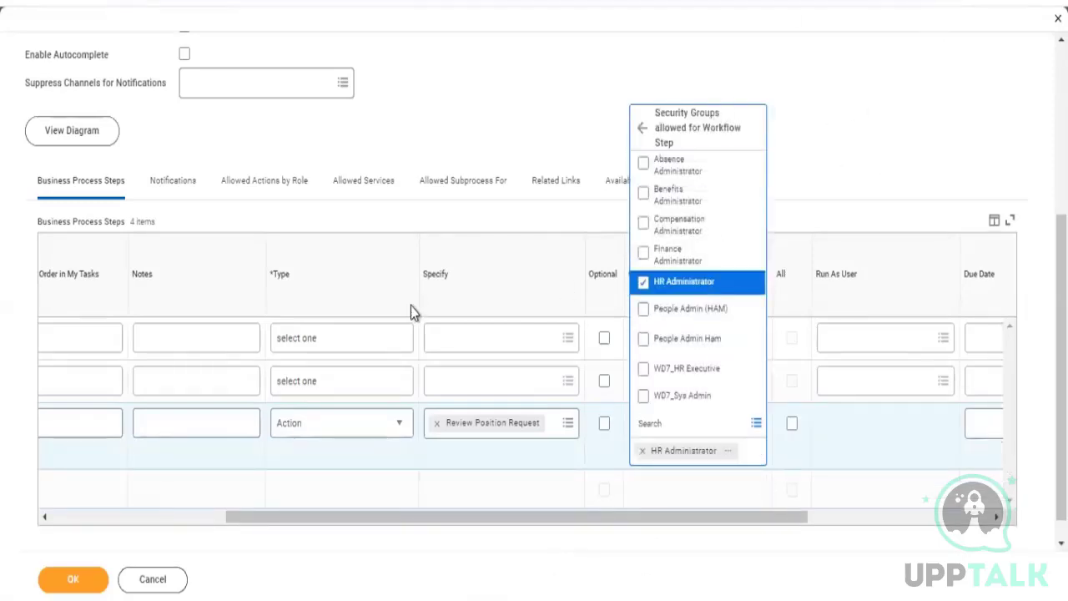
{"action": "left_click", "coordinate": [442, 474]}
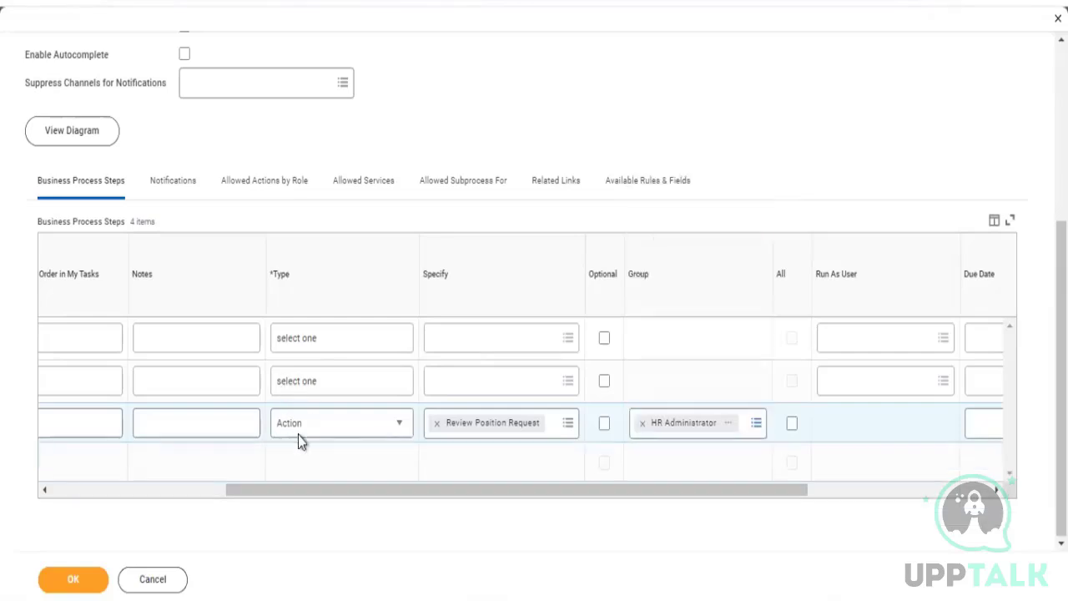
Step: Set the type of step c to Approval and assign the Manager security group to it
{"action": "left_click_drag", "start_coordinate": [294, 494], "coordinate": [86, 493]}
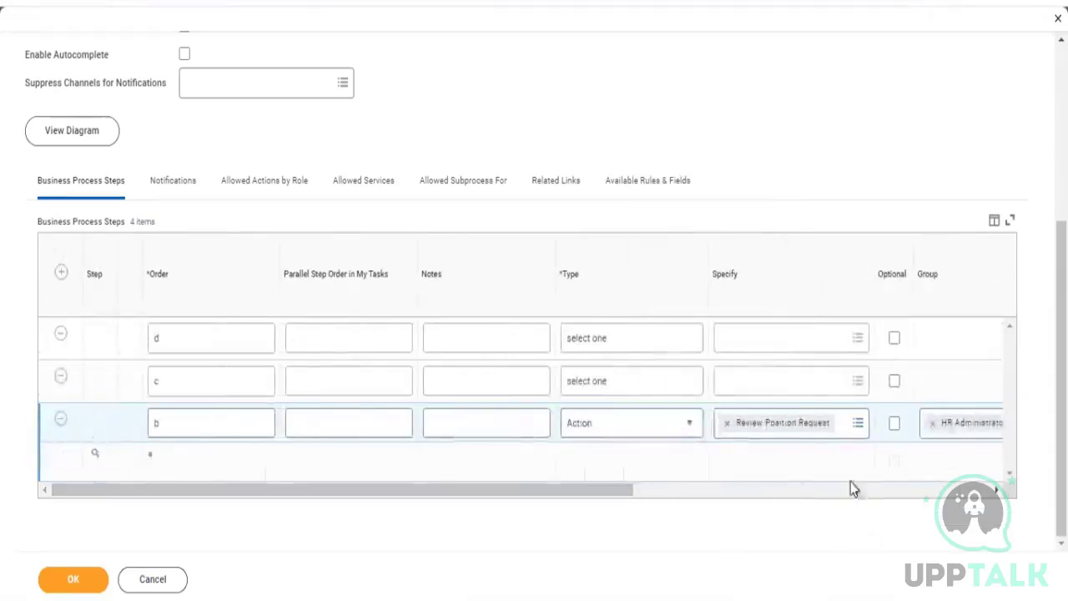
{"action": "left_click", "coordinate": [584, 383]}
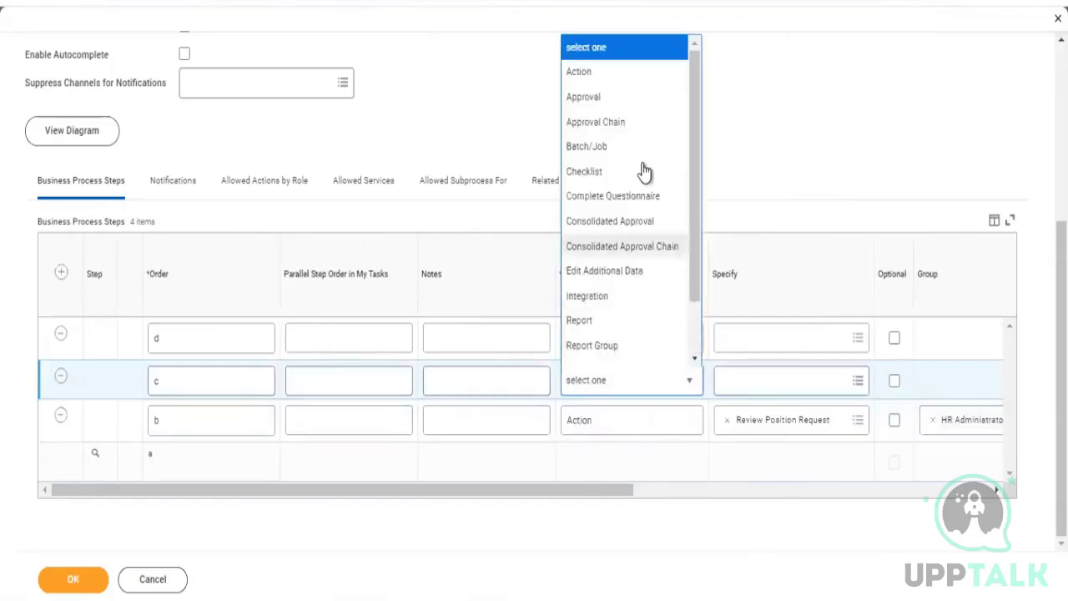
{"action": "left_click", "coordinate": [588, 97]}
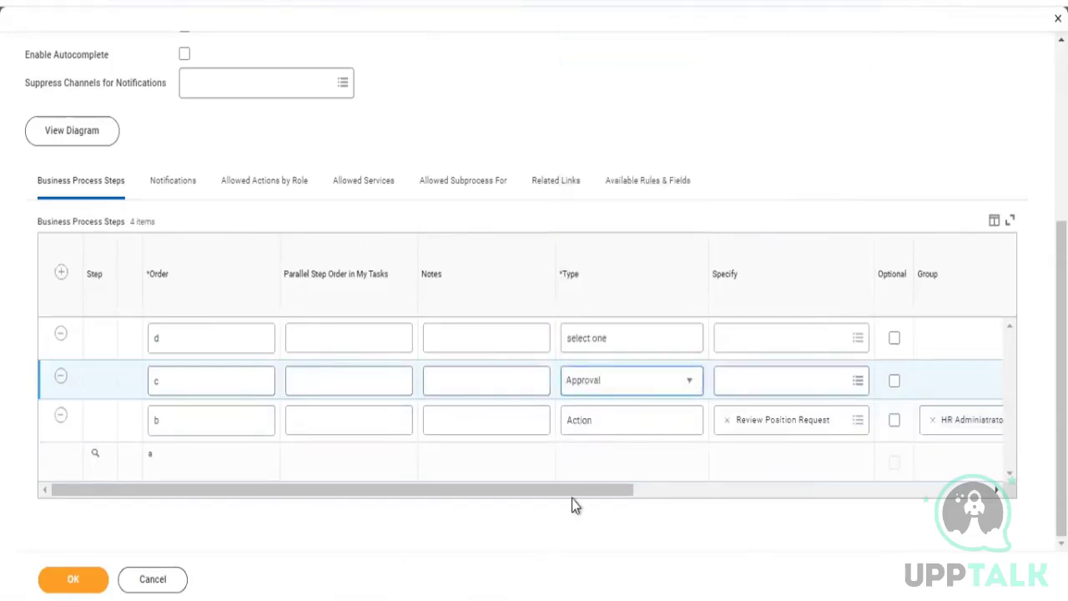
{"action": "left_click_drag", "start_coordinate": [572, 495], "coordinate": [697, 519]}
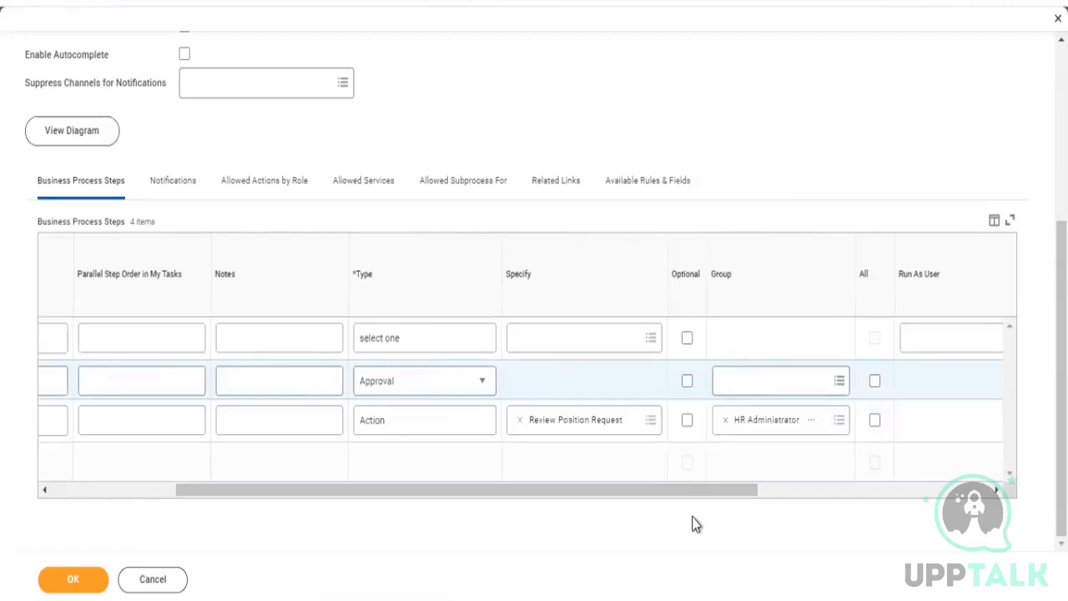
{"action": "left_click", "coordinate": [616, 339]}
{"action": "left_click", "coordinate": [403, 341]}
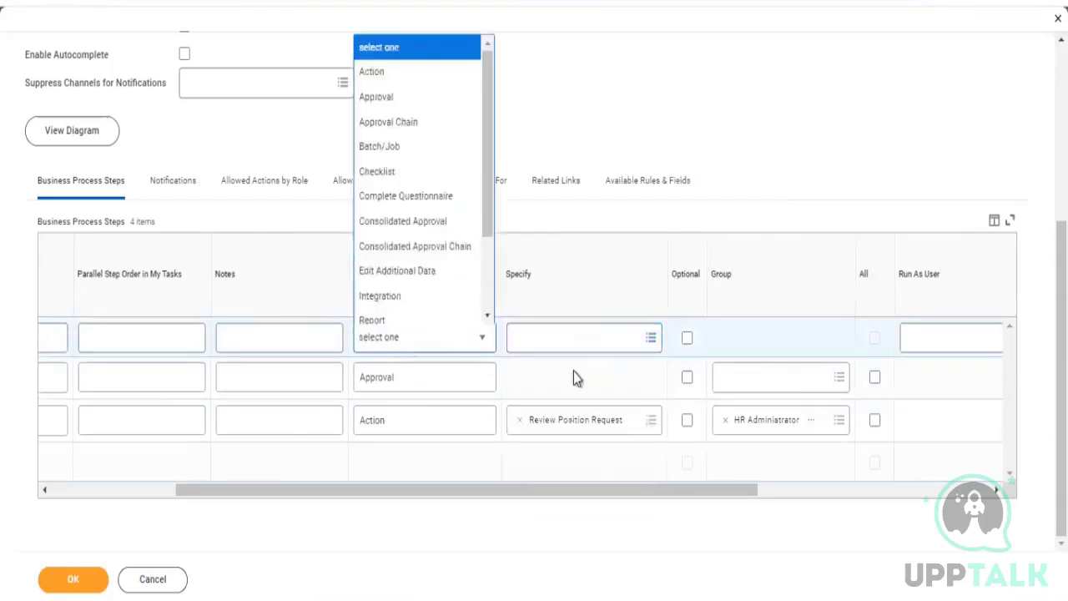
{"action": "left_click", "coordinate": [525, 389]}
{"action": "left_click", "coordinate": [776, 417]}
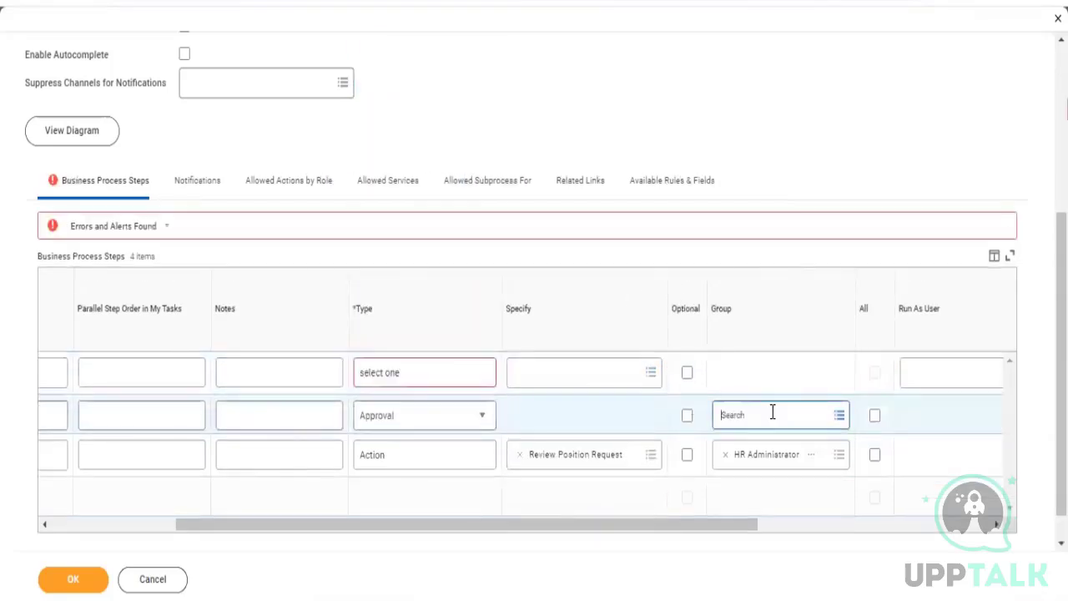
{"action": "type", "text": "mana"}
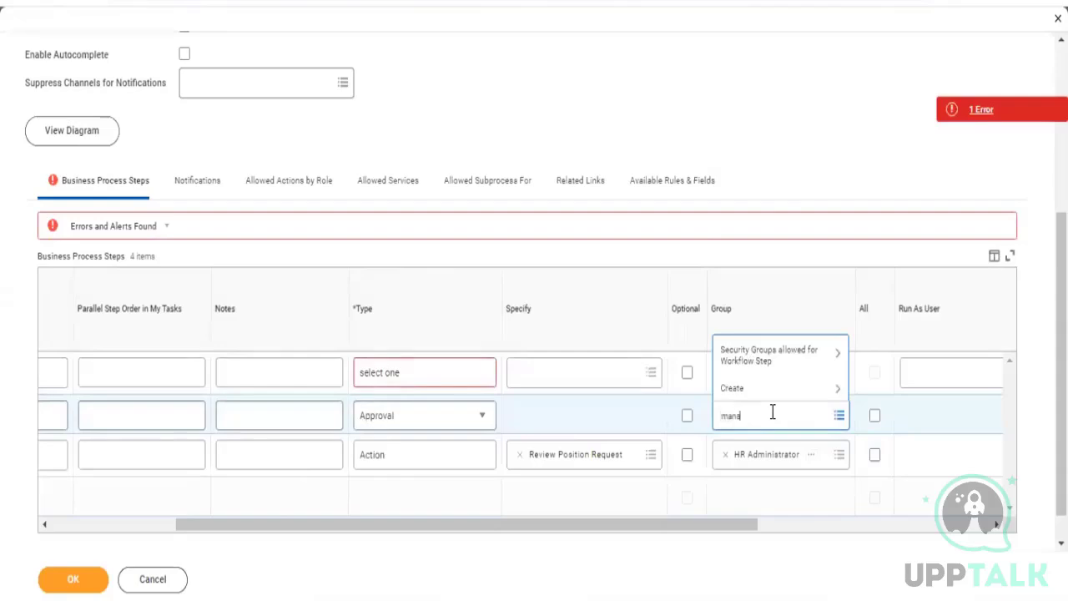
{"action": "type", "text": "ger"}
{"action": "key", "text": "Return"}
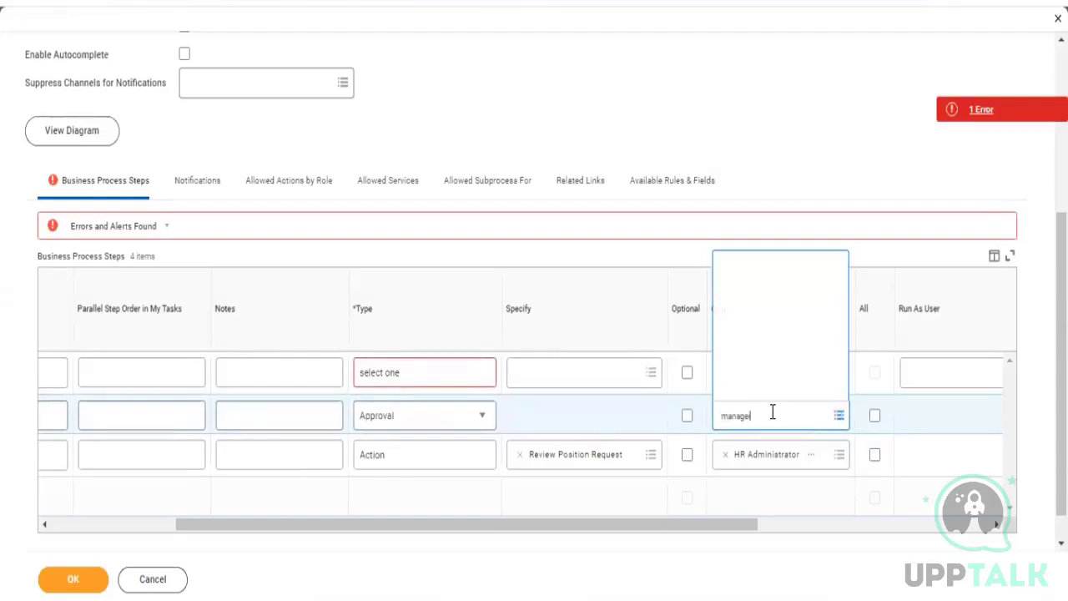
{"action": "left_click", "coordinate": [748, 349]}
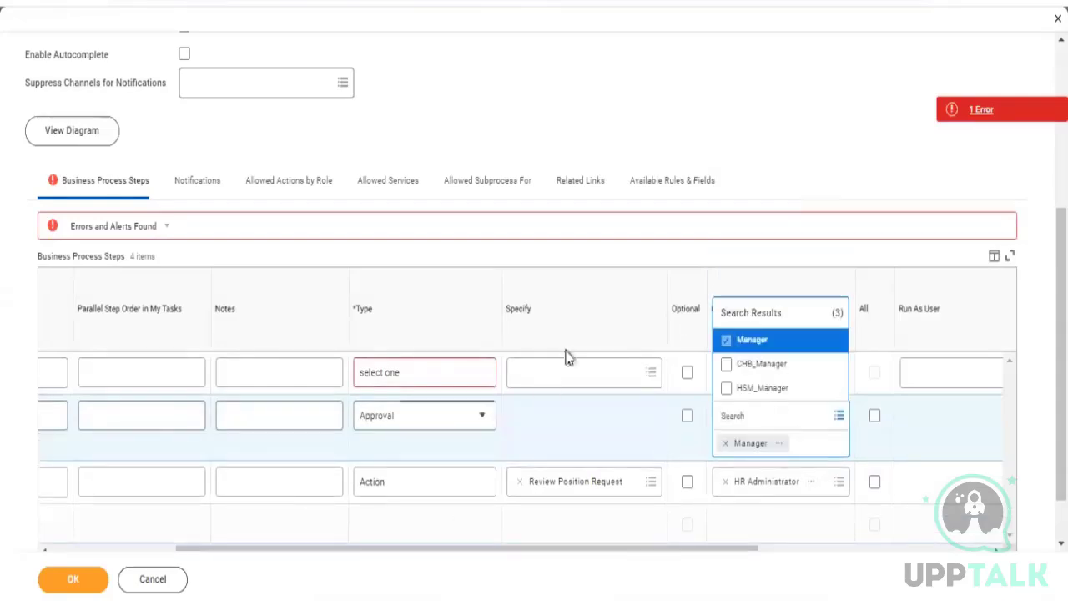
Step: Set the type of step d to Action and specify Change Organization Assignments as the action
{"action": "left_click", "coordinate": [400, 372]}
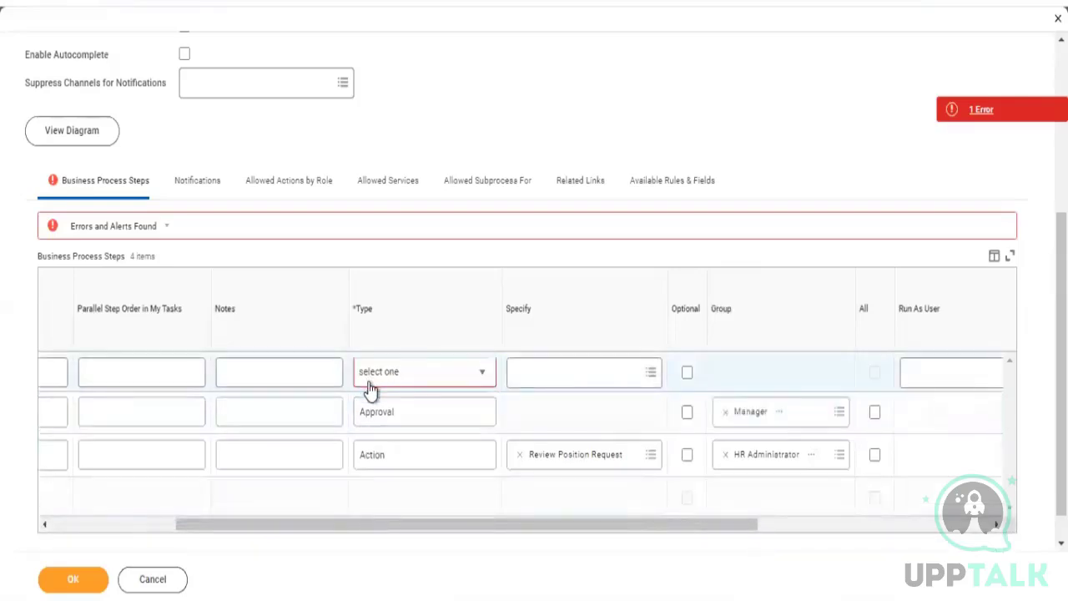
{"action": "left_click", "coordinate": [370, 384]}
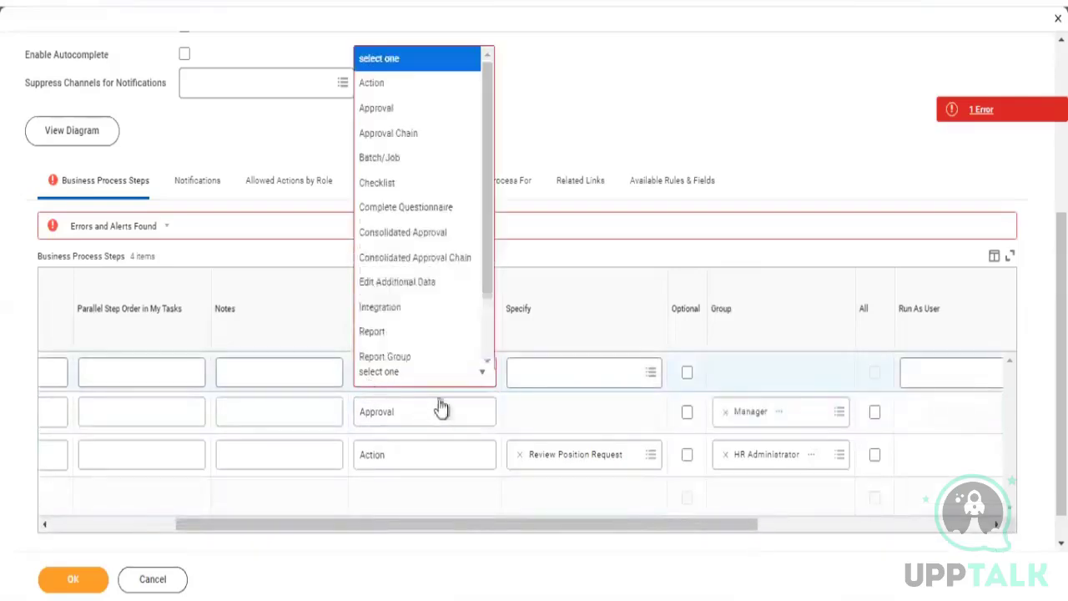
{"action": "left_click", "coordinate": [373, 72]}
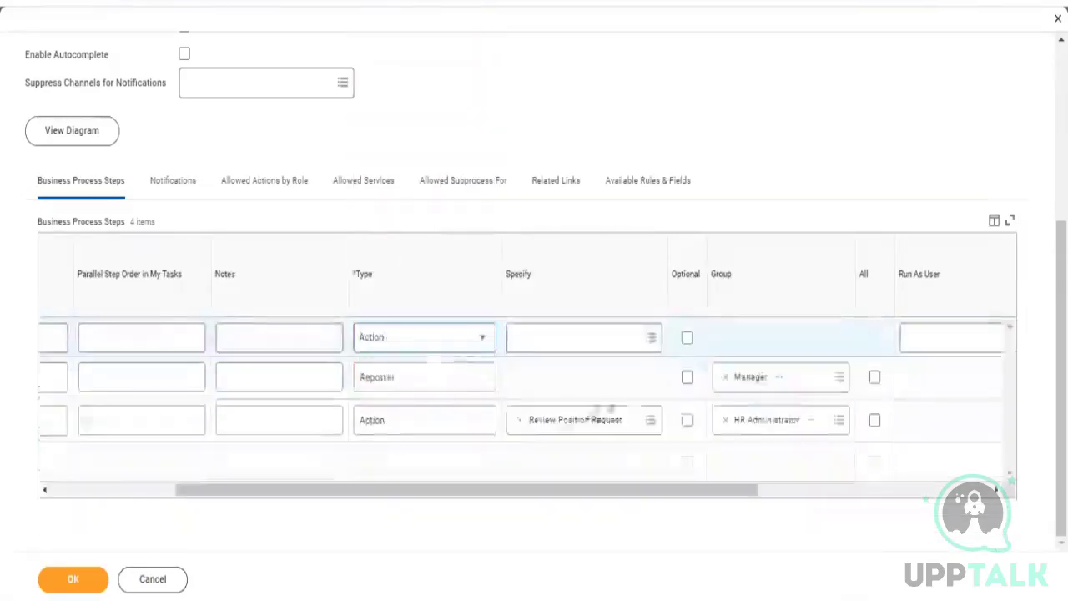
{"action": "left_click", "coordinate": [617, 334]}
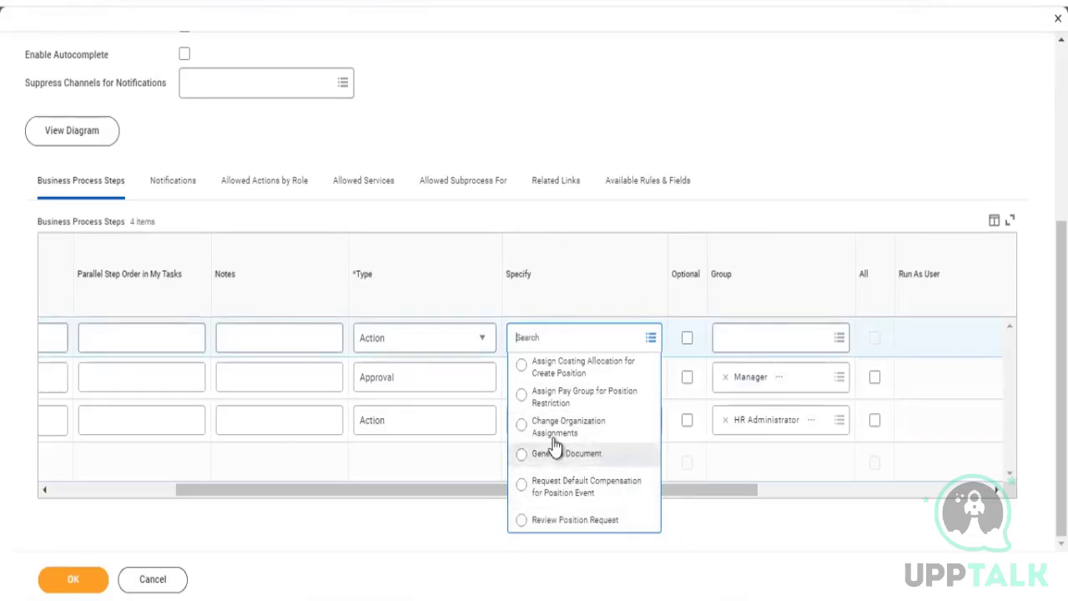
{"action": "left_click", "coordinate": [561, 429]}
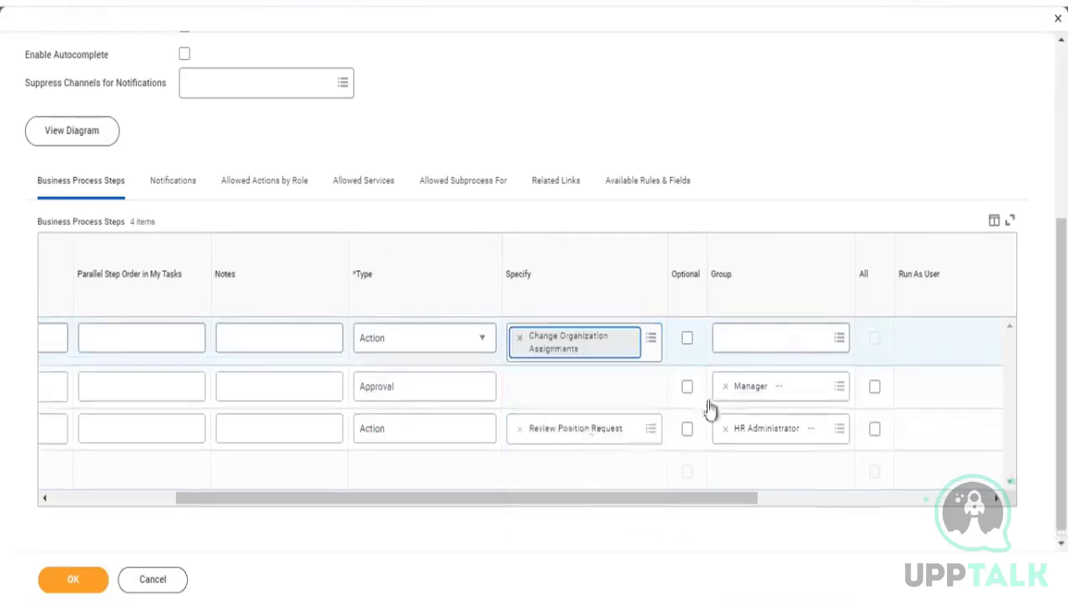
Step: Assign the HR Partner security group to step d from the security groups allowed for the workflow step
{"action": "left_click", "coordinate": [761, 335]}
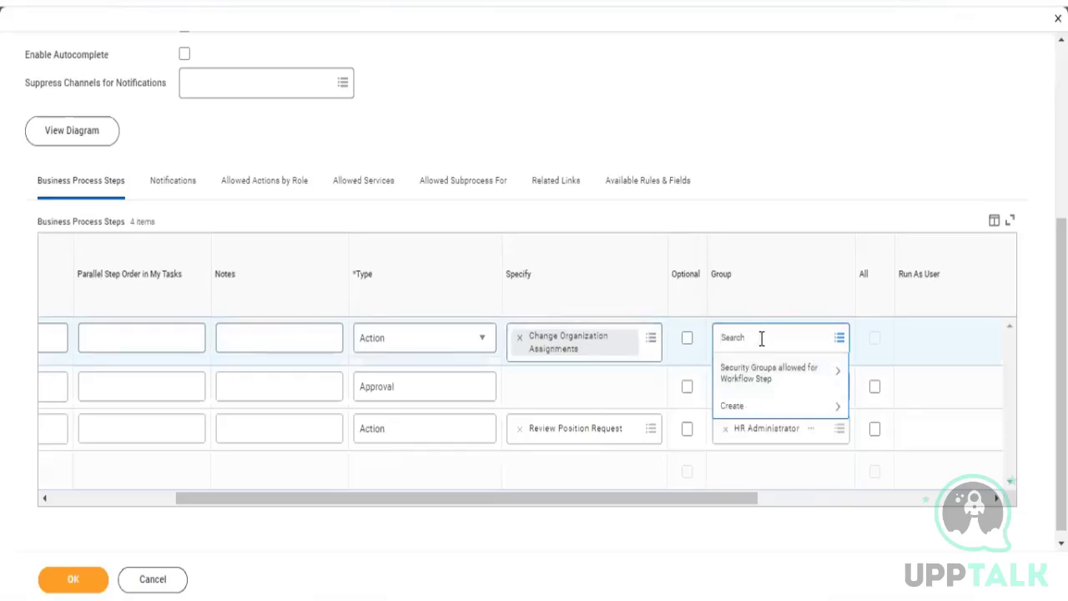
{"action": "type", "text": "HR admin"}
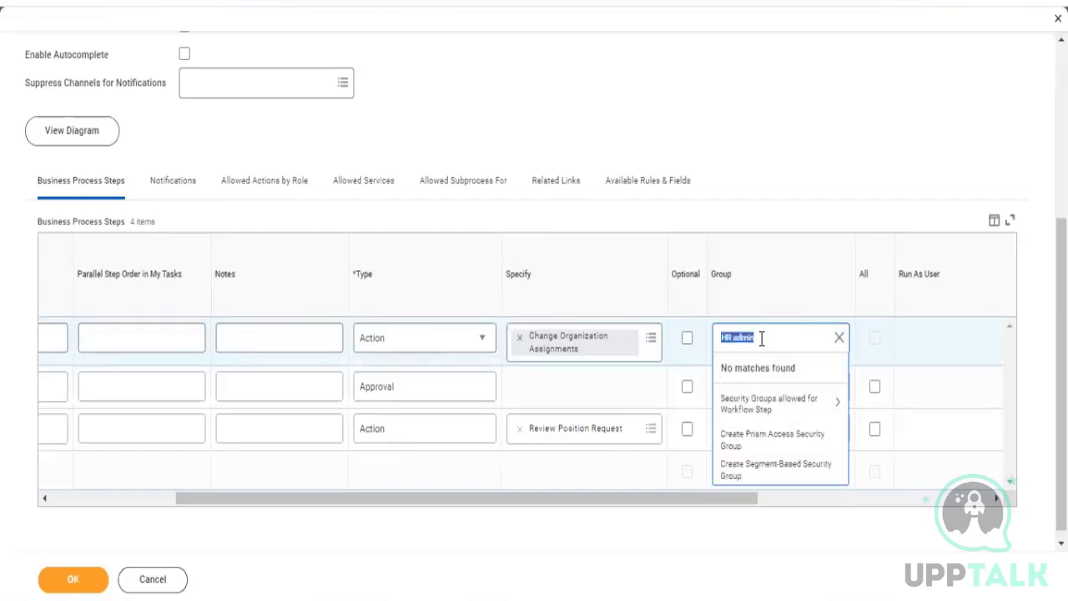
{"action": "left_click", "coordinate": [751, 405]}
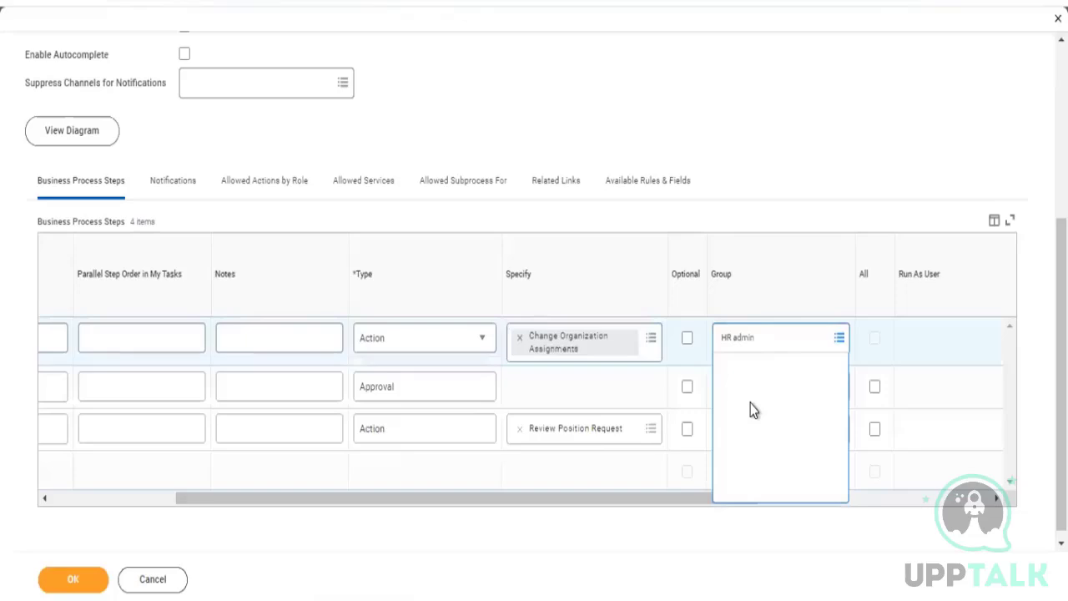
{"action": "left_click", "coordinate": [756, 416]}
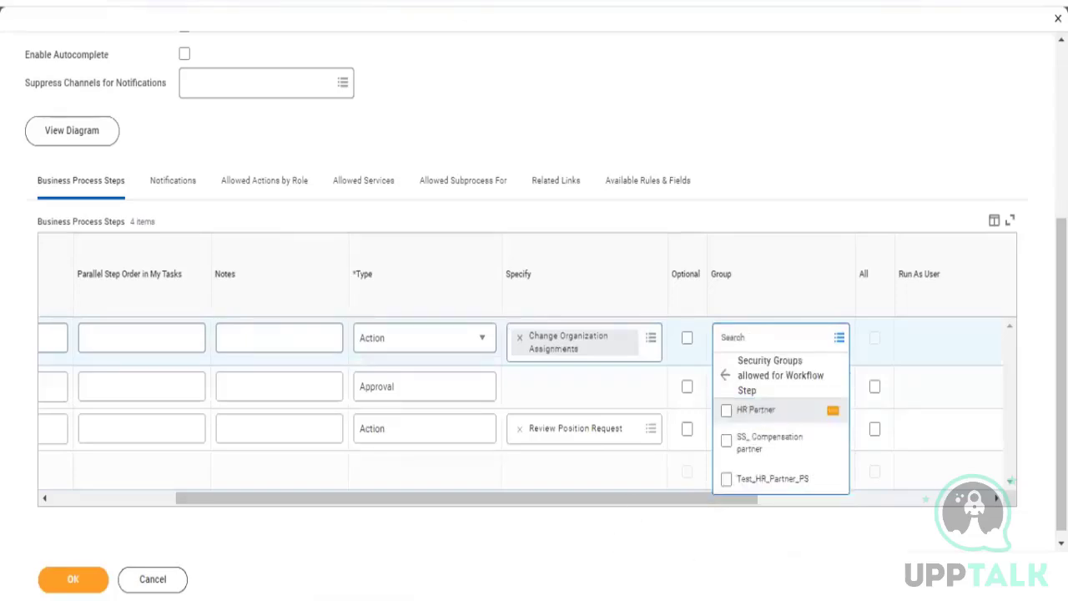
{"action": "left_click", "coordinate": [404, 514]}
{"action": "left_click_drag", "start_coordinate": [404, 502], "coordinate": [3, 441]}
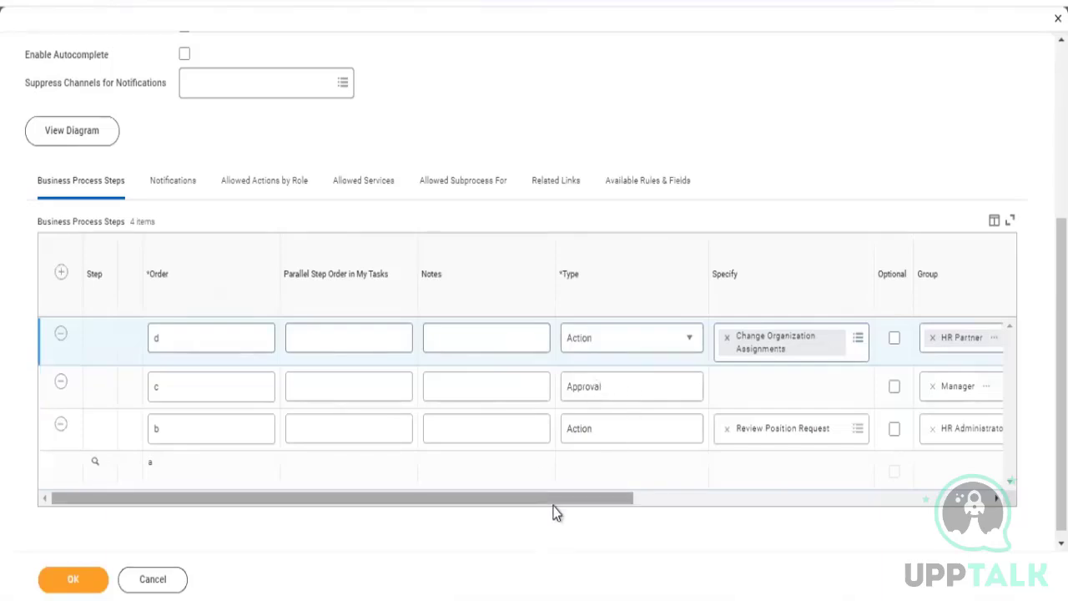
Step: Change the order of the Approval step to b and of the Change Organization Assignments step to c
{"action": "left_click_drag", "start_coordinate": [554, 500], "coordinate": [738, 533]}
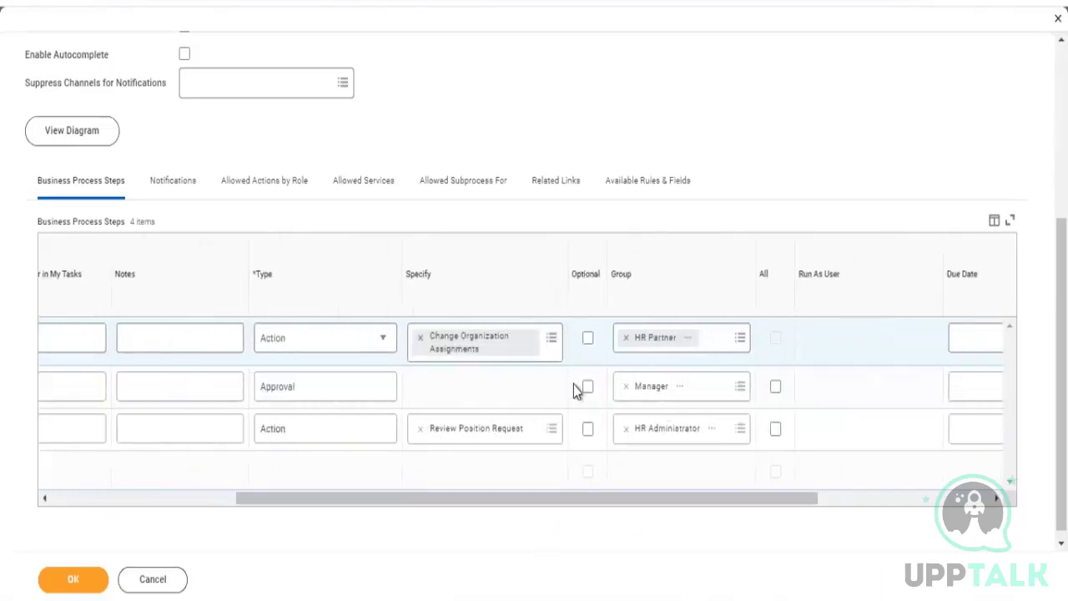
{"action": "left_click_drag", "start_coordinate": [593, 498], "coordinate": [693, 579]}
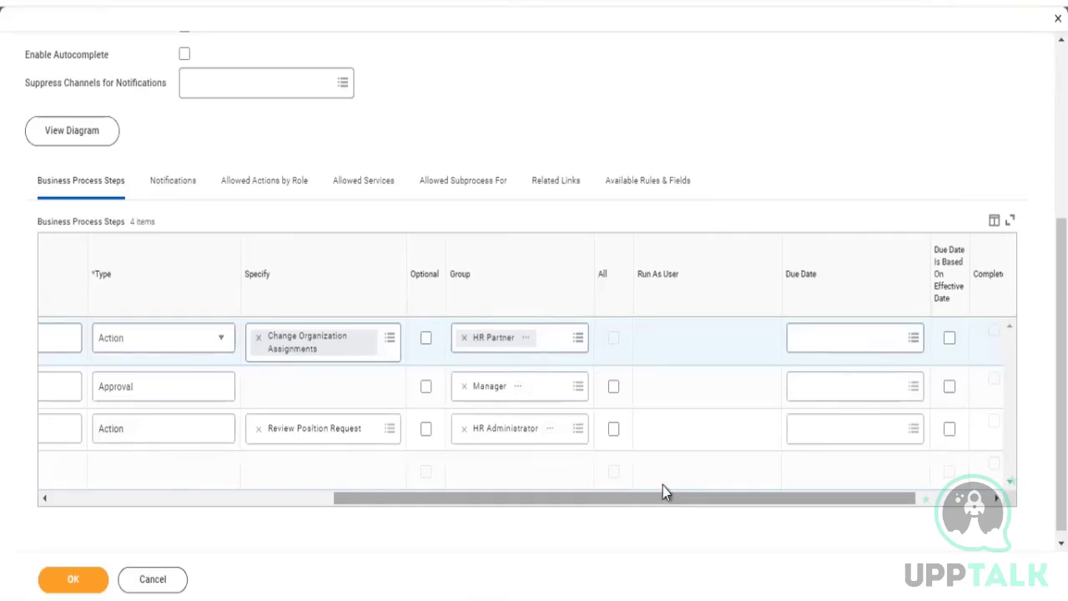
{"action": "left_click", "coordinate": [77, 503]}
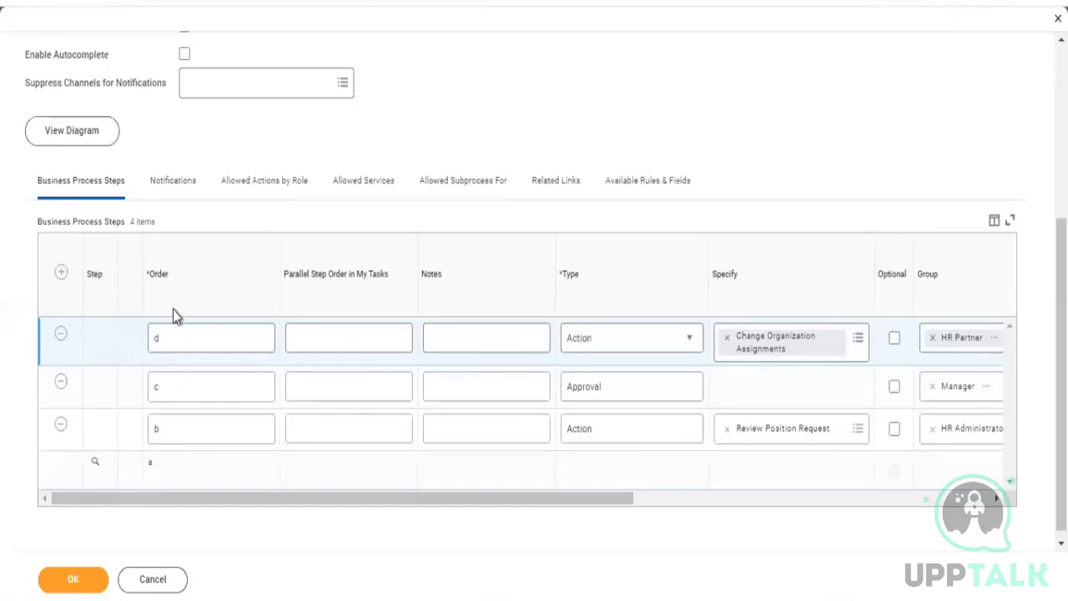
{"action": "left_click", "coordinate": [166, 436]}
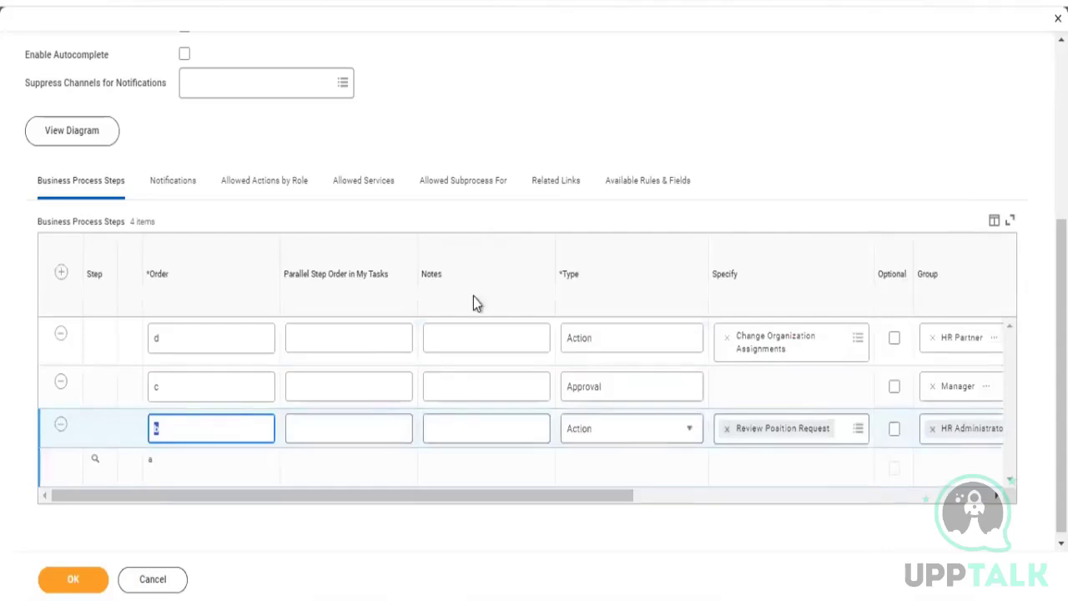
{"action": "left_click", "coordinate": [200, 389]}
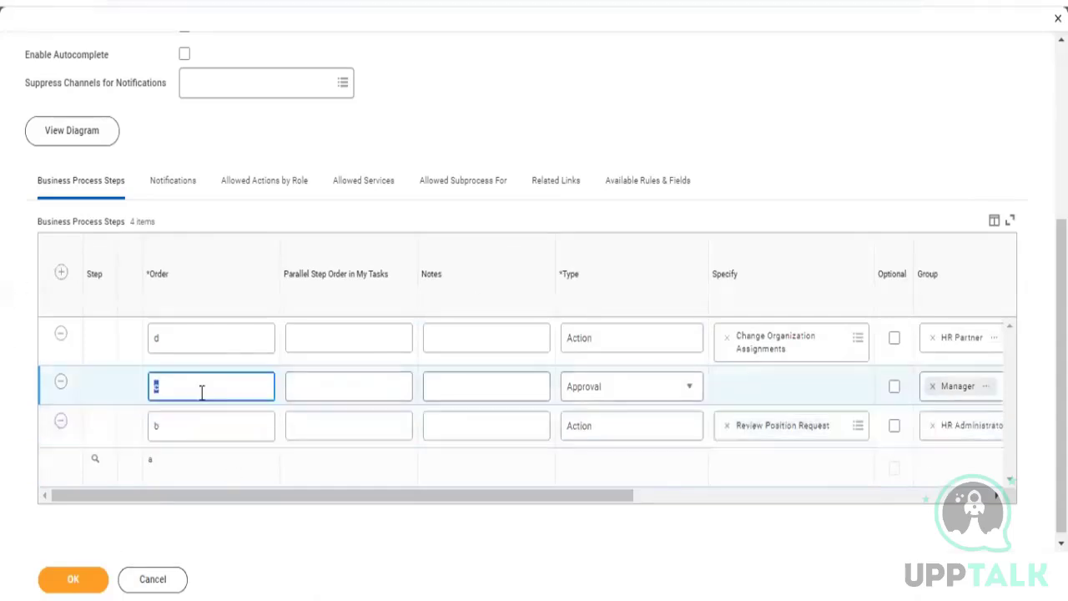
{"action": "type", "text": "b"}
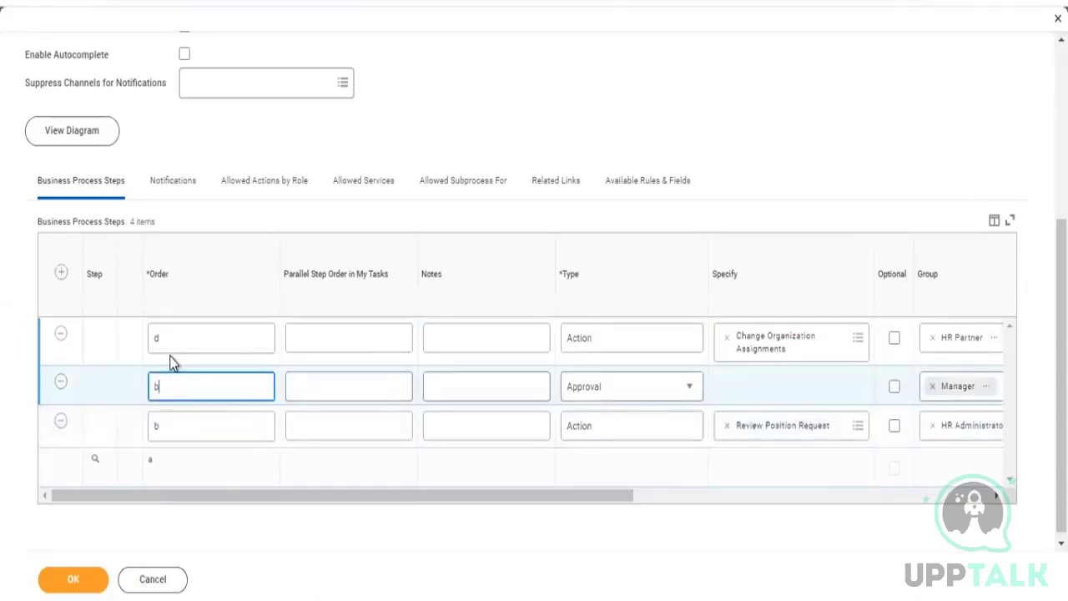
{"action": "left_click", "coordinate": [176, 335]}
{"action": "double_click", "coordinate": [176, 335]}
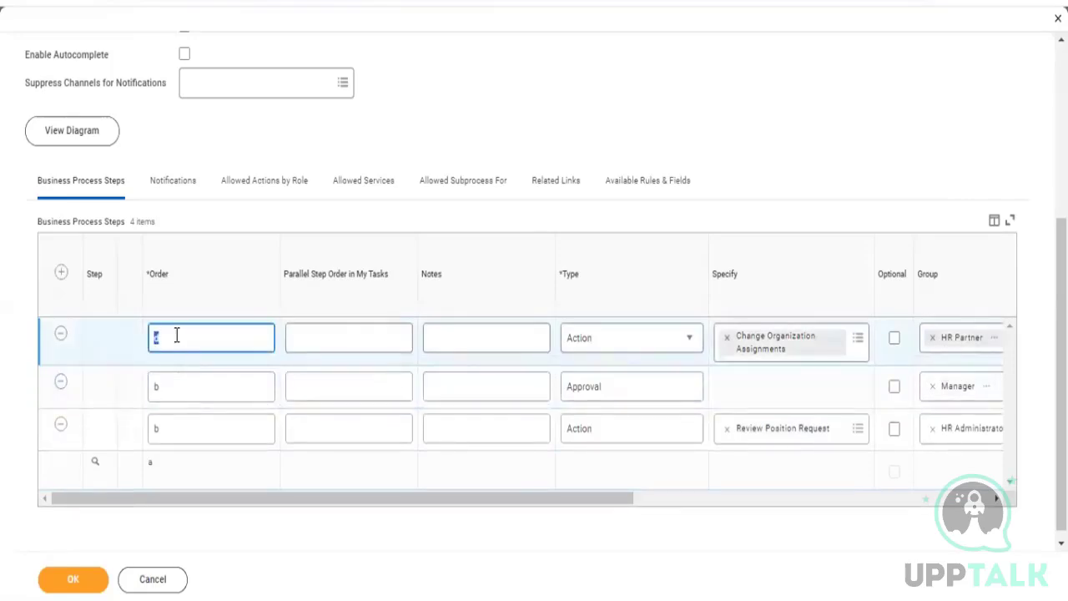
{"action": "type", "text": "c"}
{"action": "left_click_drag", "start_coordinate": [274, 498], "coordinate": [65, 524]}
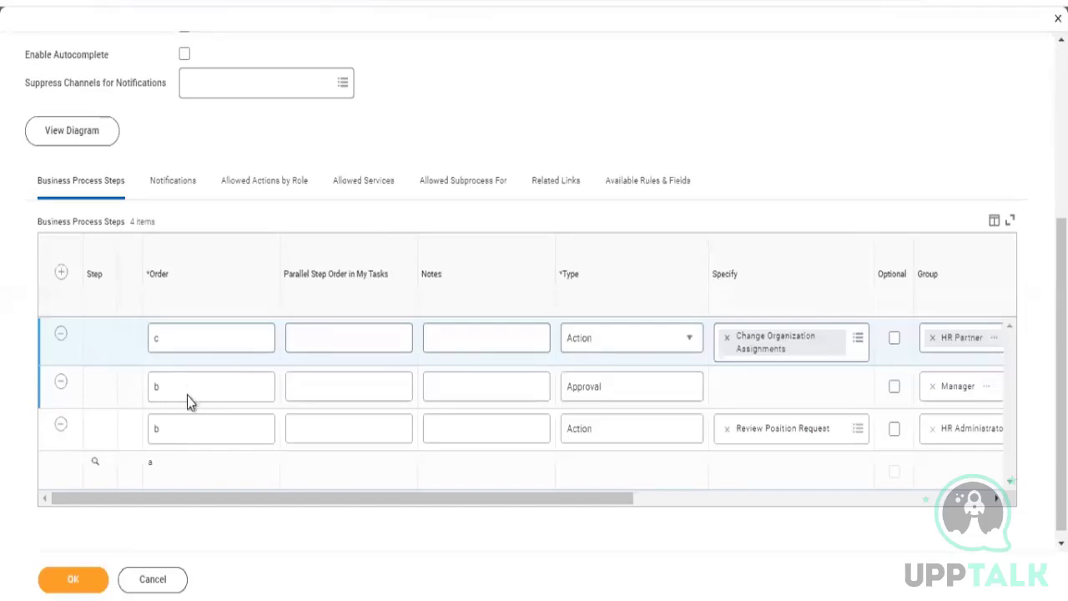
Step: Remove the Approval step and the Review Position Request step from the business process steps
{"action": "left_click", "coordinate": [192, 342]}
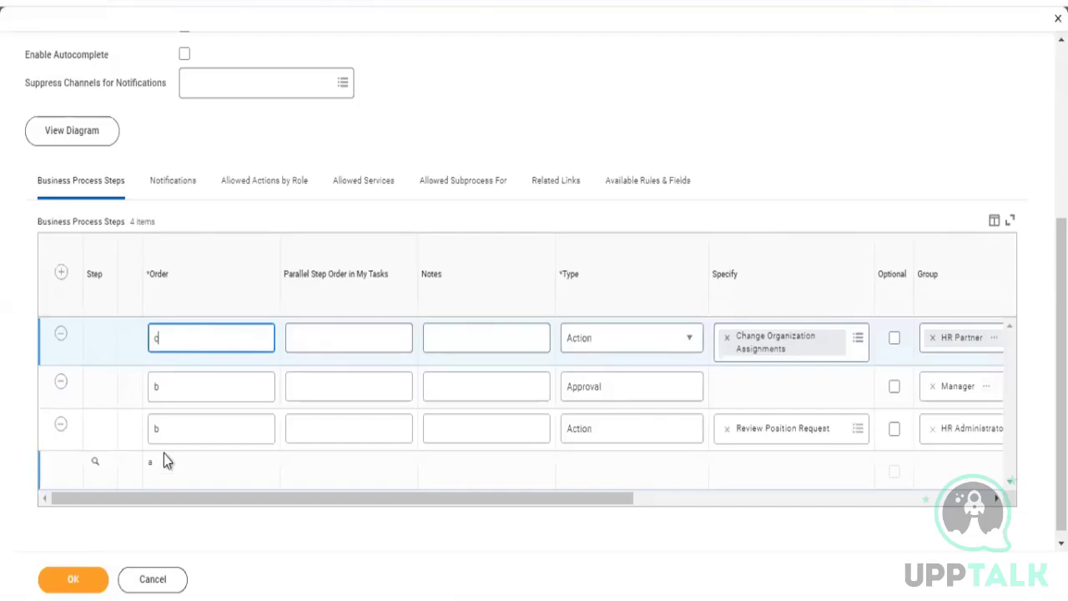
{"action": "left_click", "coordinate": [166, 388]}
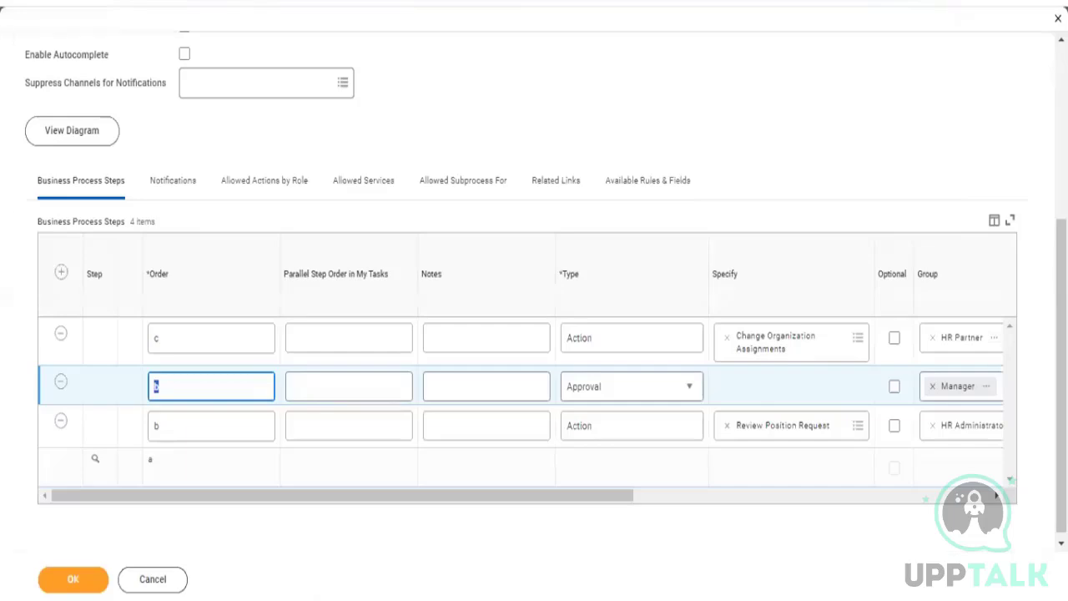
{"action": "left_click", "coordinate": [61, 384]}
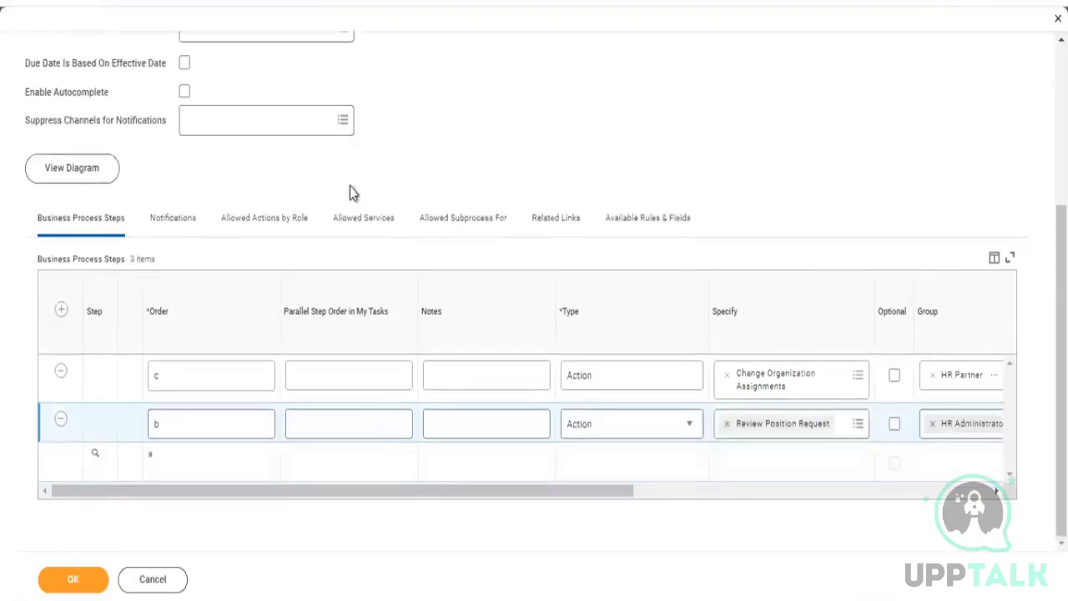
{"action": "left_click", "coordinate": [61, 420]}
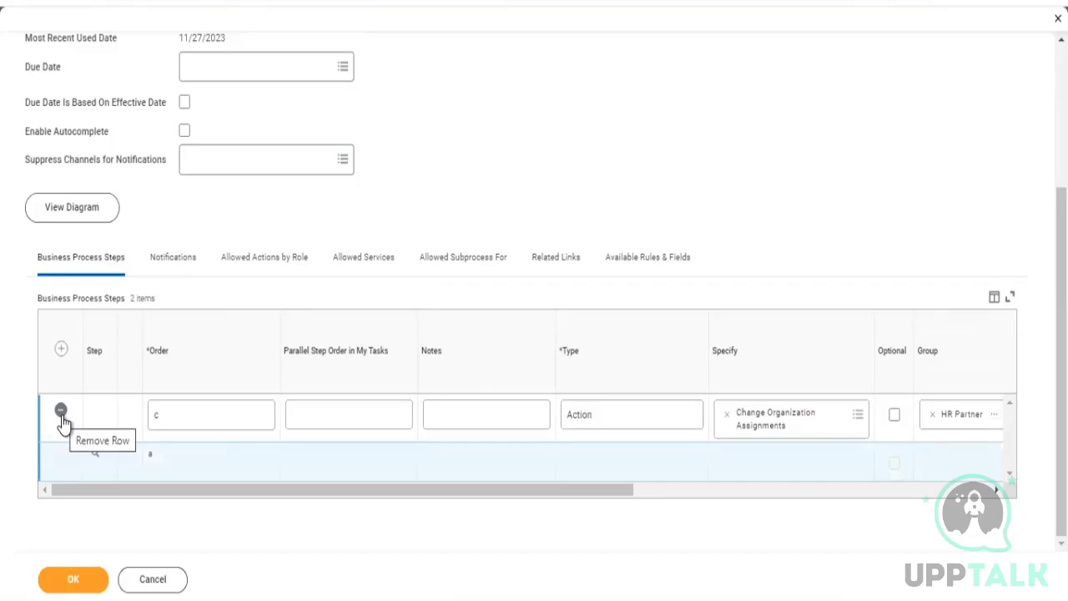
Step: Set the order of the Change Organization Assignments step to ab and add a new step with order ac
{"action": "left_click", "coordinate": [259, 415]}
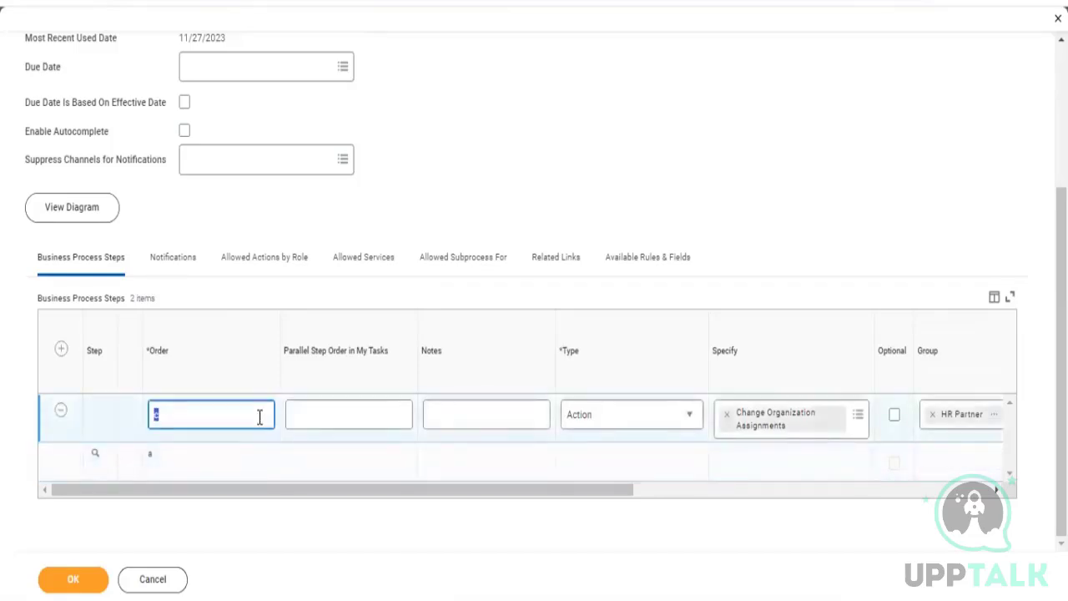
{"action": "type", "text": "ab"}
{"action": "left_click", "coordinate": [61, 349]}
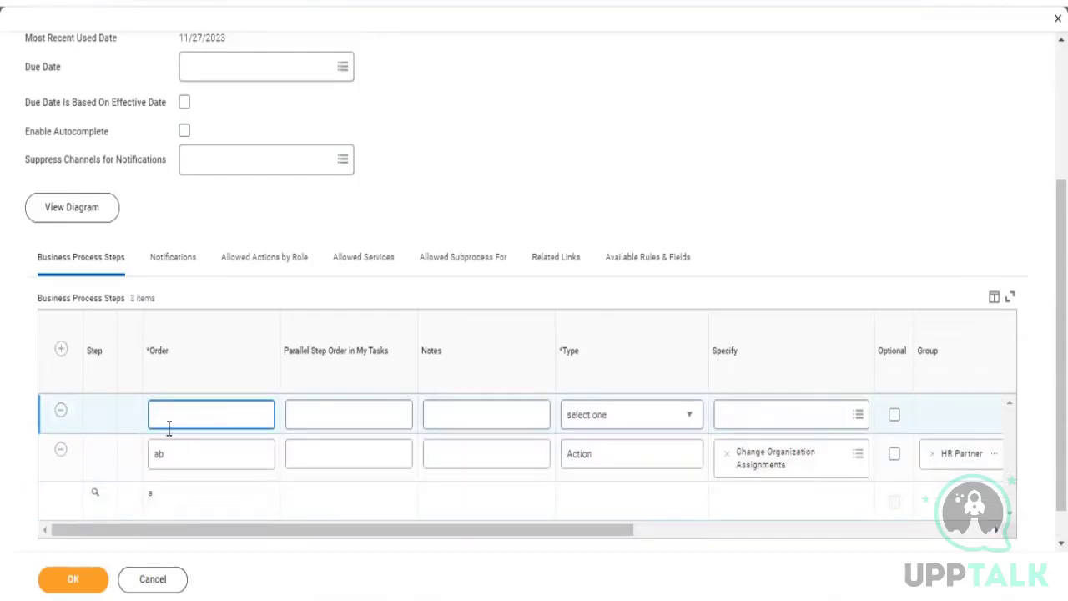
{"action": "type", "text": "ac"}
Step: Change the order of the Change Organization Assignments step to b and of the blank step to c
{"action": "left_click", "coordinate": [178, 456]}
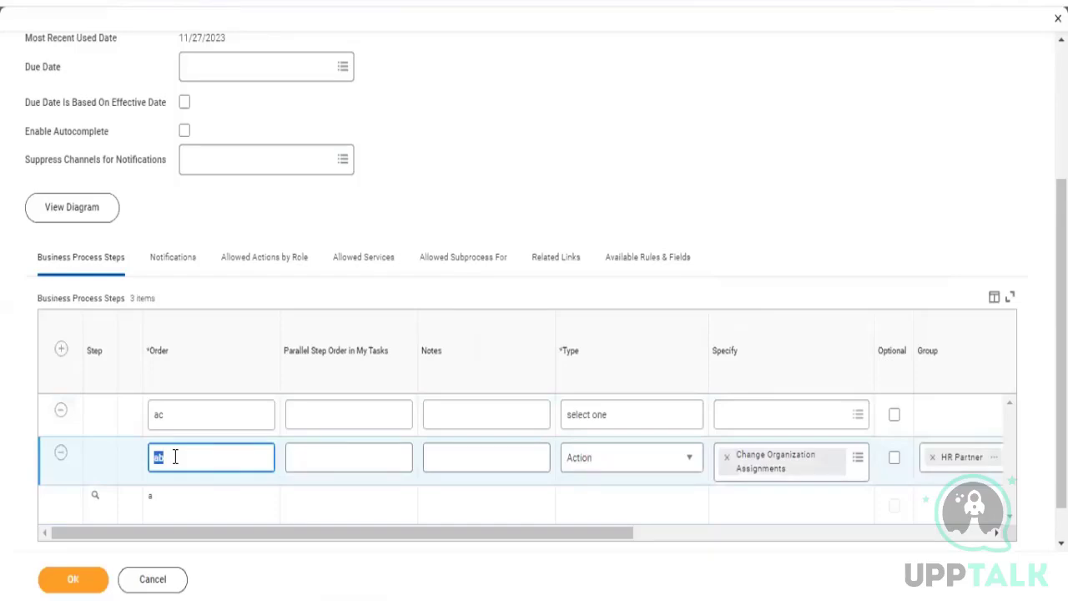
{"action": "left_click", "coordinate": [176, 457]}
{"action": "double_click", "coordinate": [188, 456]}
{"action": "type", "text": "b"}
{"action": "double_click", "coordinate": [197, 404]}
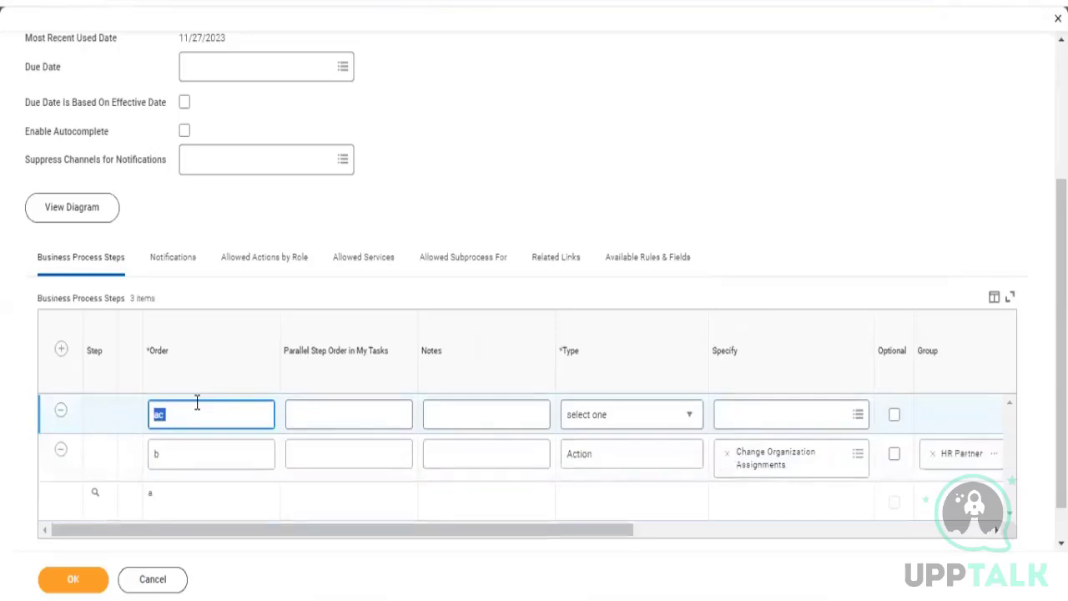
{"action": "type", "text": "c"}
Step: Change the order of the Change Organization Assignments step to a1 and of the blank step to a2
{"action": "double_click", "coordinate": [184, 455]}
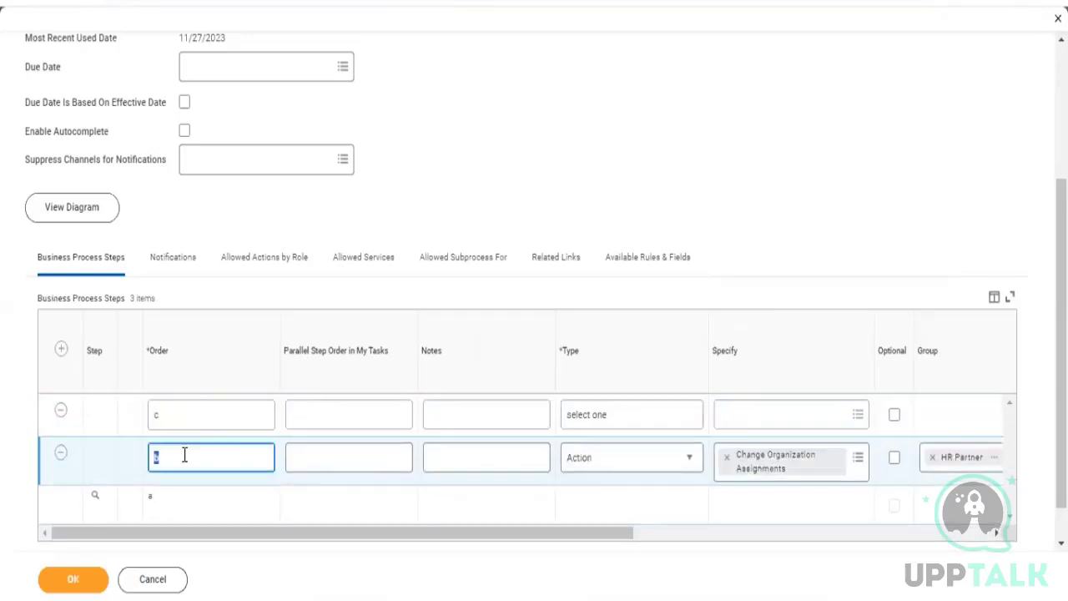
{"action": "type", "text": "a1"}
{"action": "double_click", "coordinate": [192, 416]}
{"action": "type", "text": "a2"}
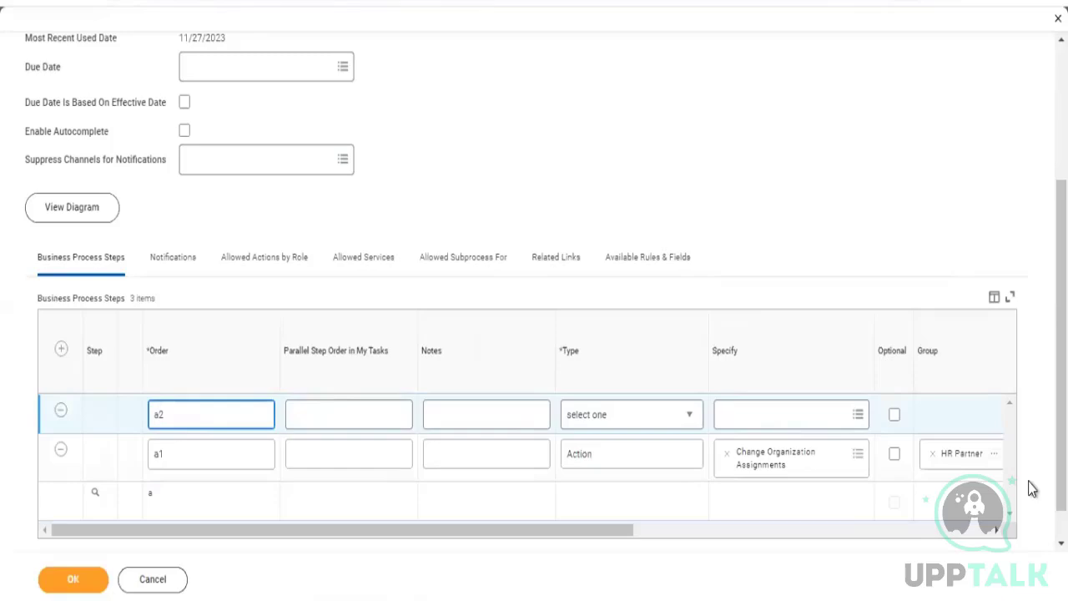
Step: Remove the blank step a2 from the business process steps
{"action": "left_click", "coordinate": [197, 459]}
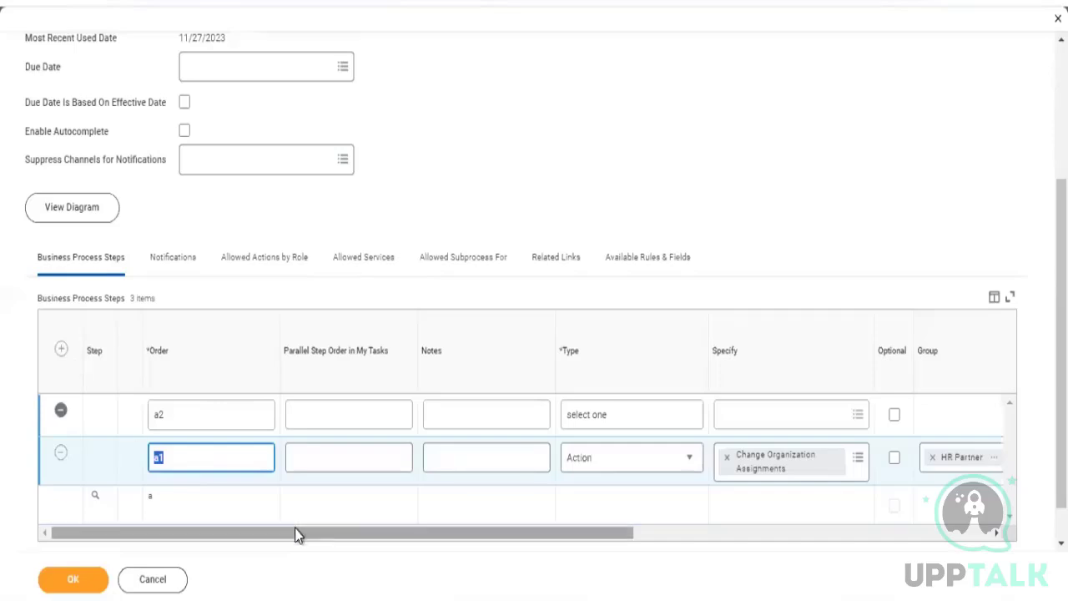
{"action": "left_click", "coordinate": [60, 413]}
{"action": "left_click", "coordinate": [60, 414]}
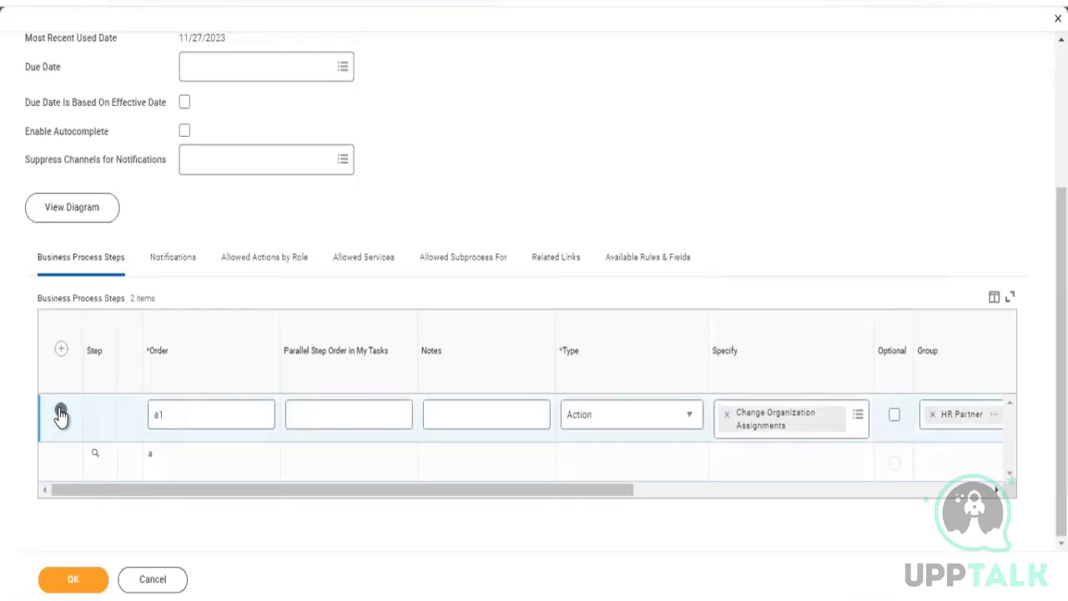
Step: Set the order of the Change Organization Assignments step to a10 and add a new step with order b
{"action": "left_click", "coordinate": [203, 422]}
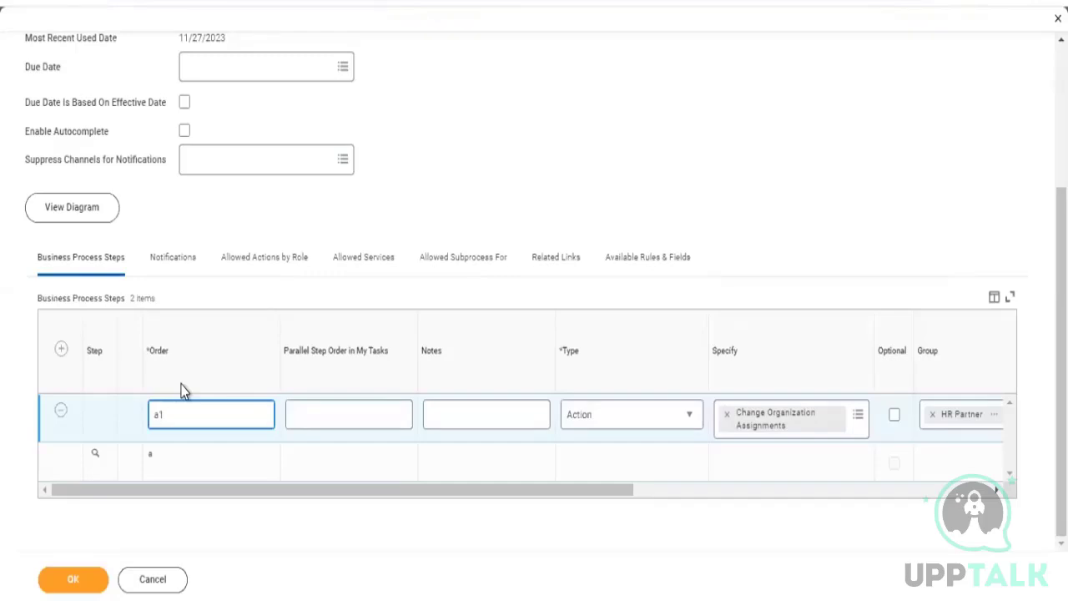
{"action": "type", "text": "0"}
{"action": "left_click", "coordinate": [62, 350]}
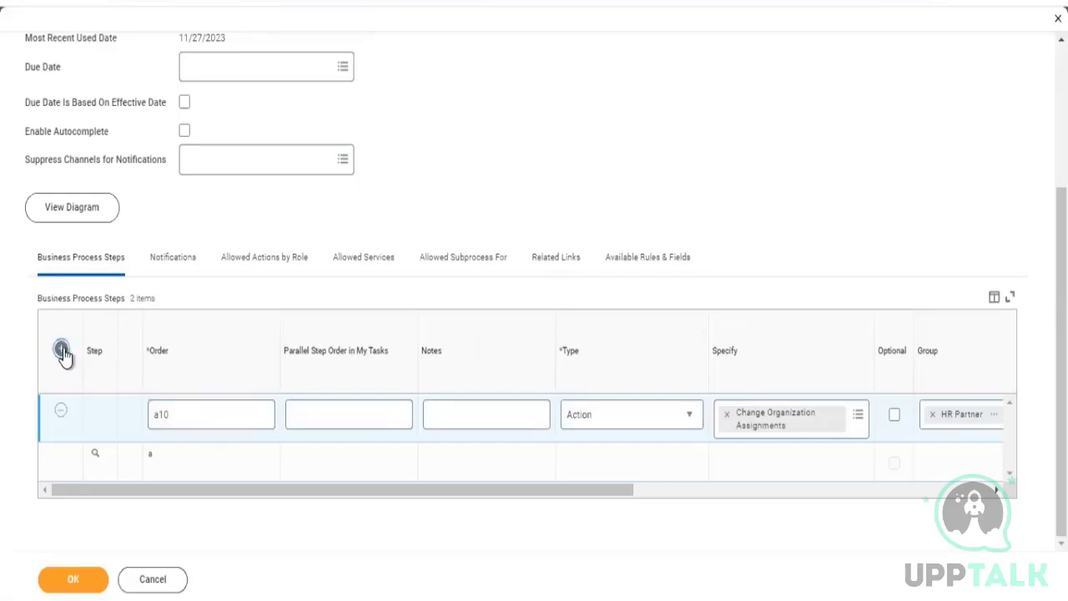
{"action": "left_click", "coordinate": [182, 409]}
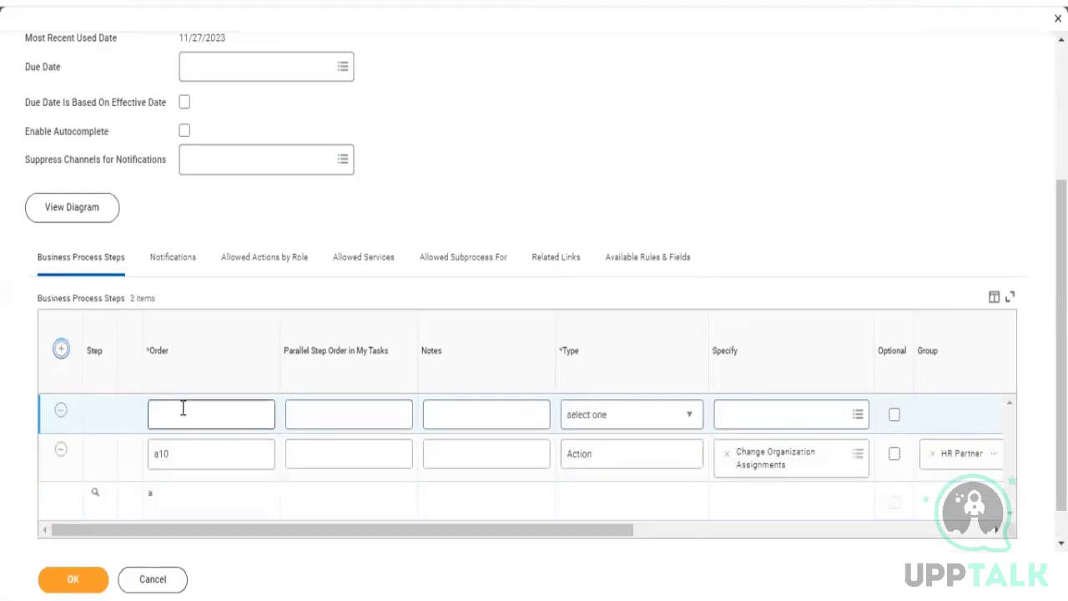
{"action": "type", "text": "v"}
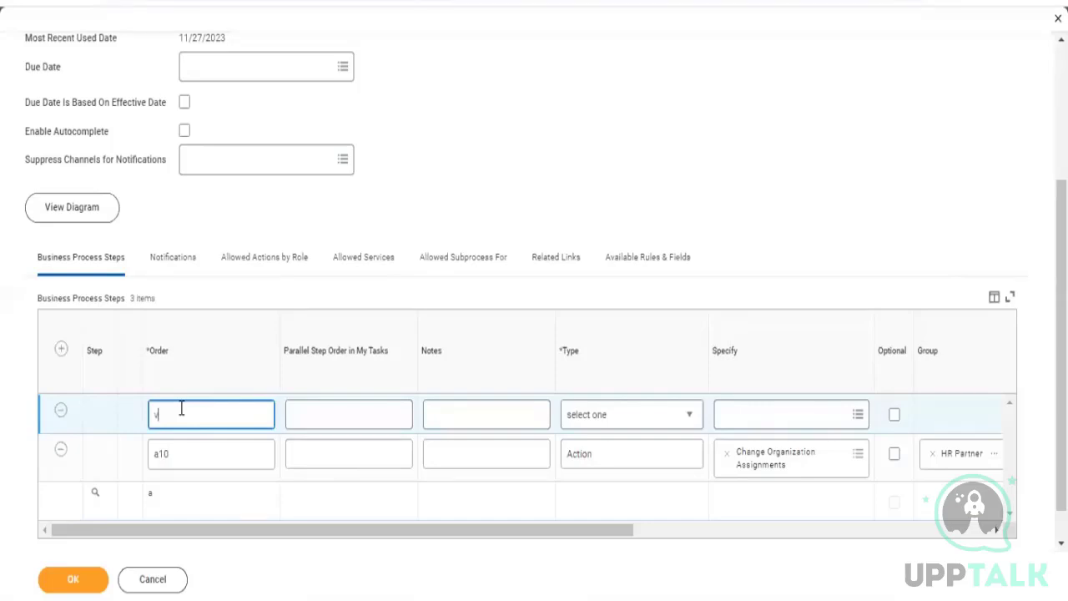
{"action": "key", "text": "BackSpace"}
{"action": "type", "text": "b"}
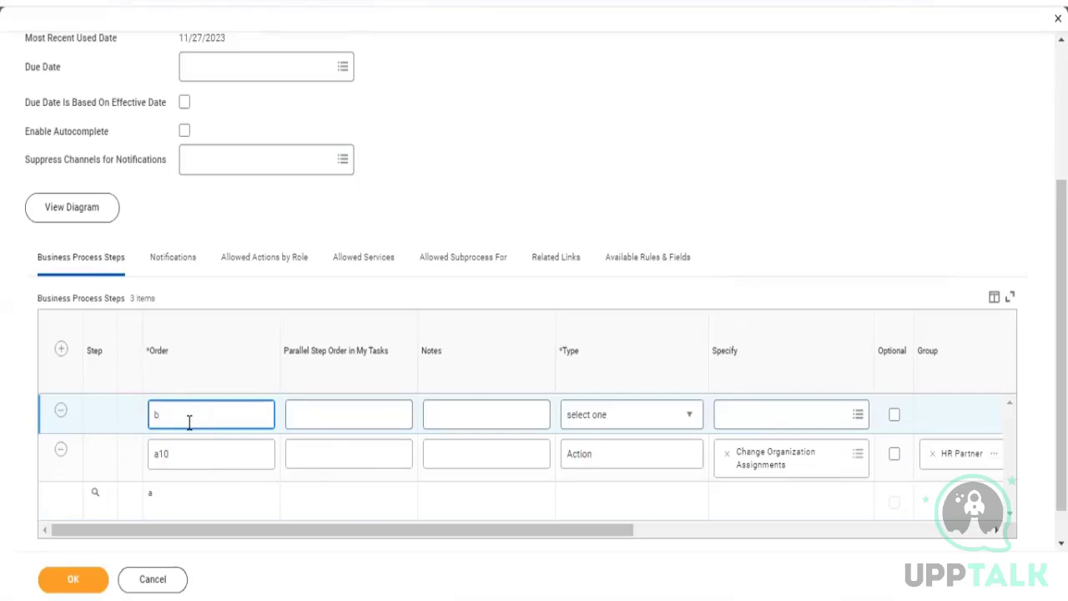
Step: Remove the blank step b from the business process steps
{"action": "left_click_drag", "start_coordinate": [190, 423], "coordinate": [80, 421]}
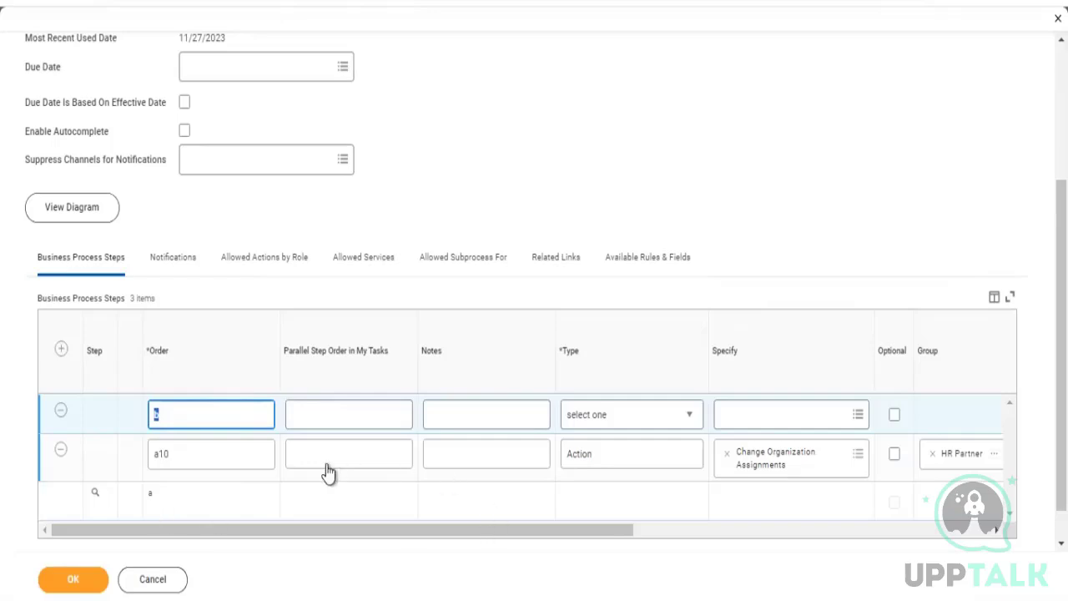
{"action": "left_click", "coordinate": [220, 412]}
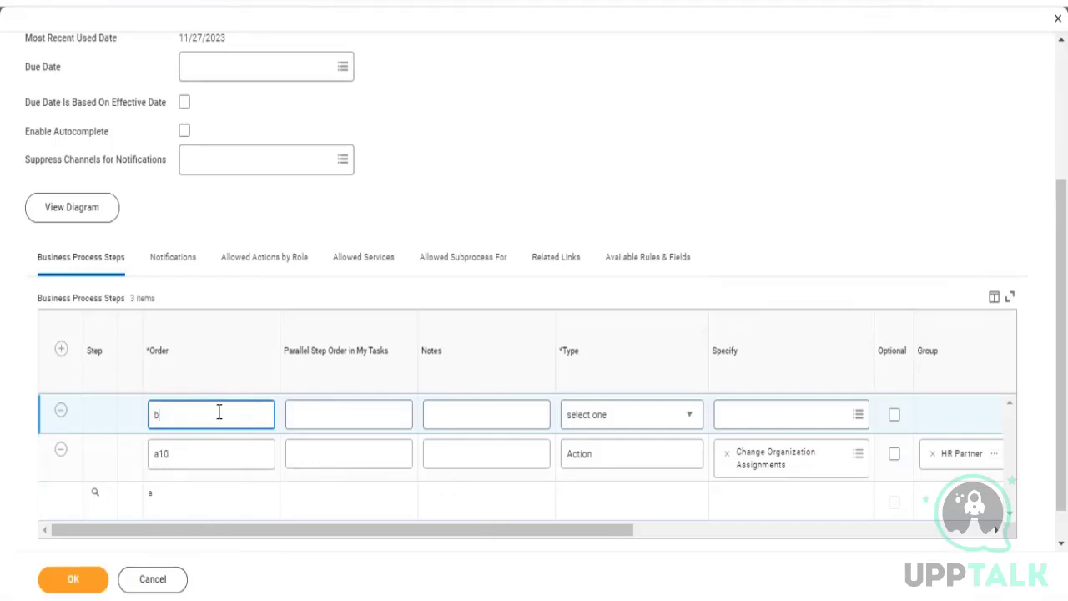
{"action": "left_click", "coordinate": [61, 412]}
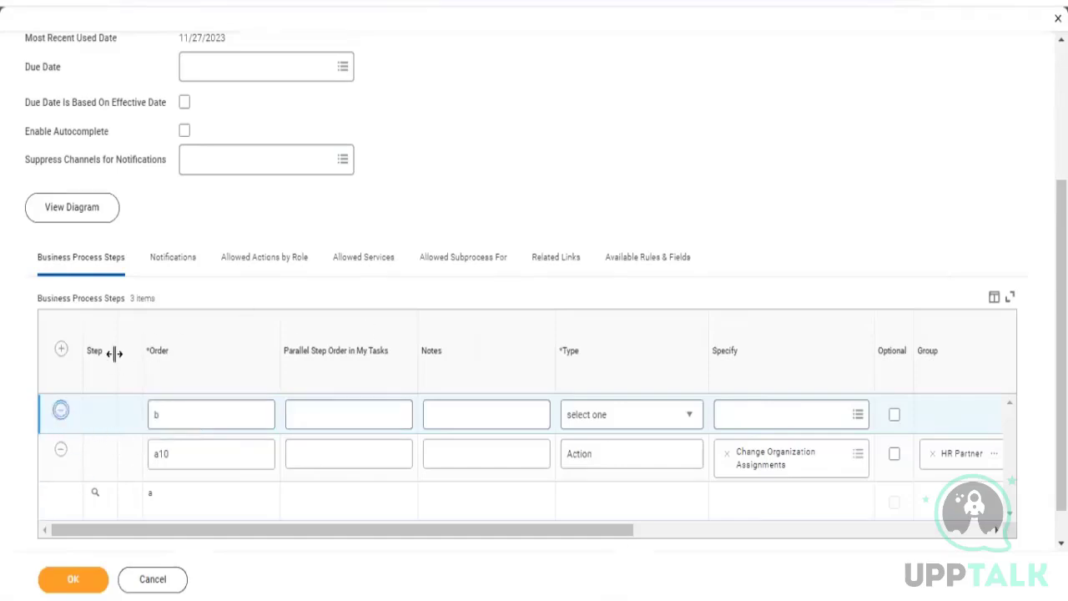
Step: Set the order of the Change Organization Assignments step to b and keep Action as its type
{"action": "left_click", "coordinate": [191, 406]}
{"action": "double_click", "coordinate": [192, 405]}
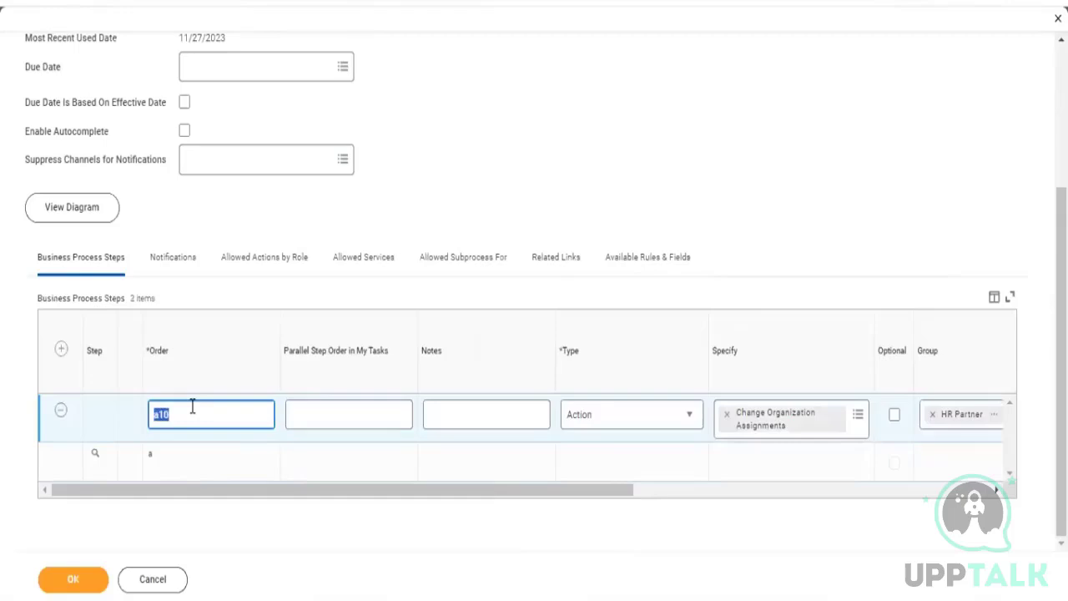
{"action": "type", "text": "b"}
{"action": "left_click", "coordinate": [617, 422]}
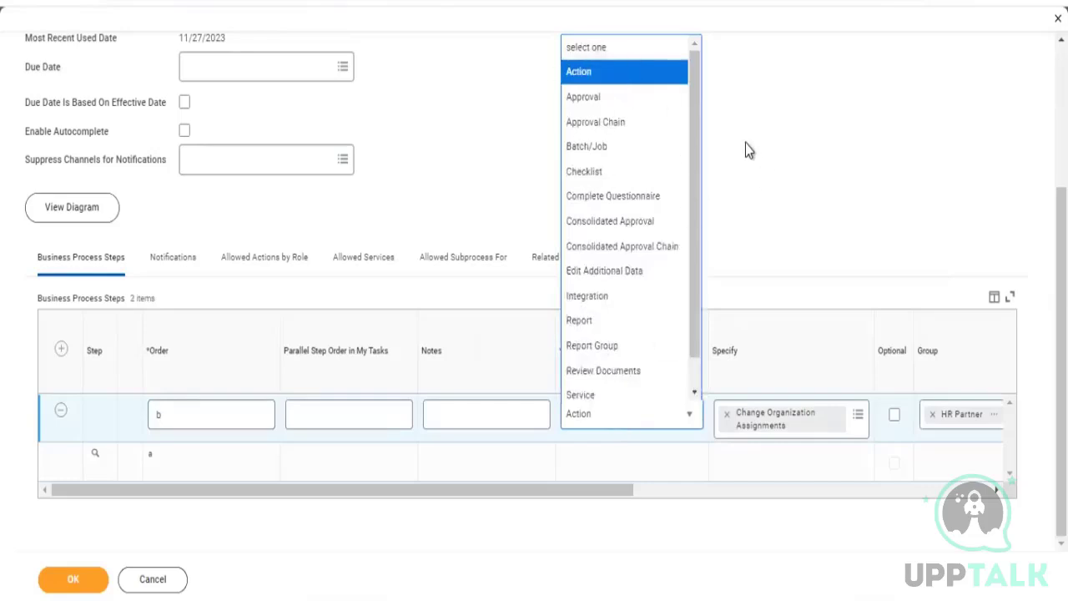
{"action": "left_click_drag", "start_coordinate": [699, 126], "coordinate": [702, 419]}
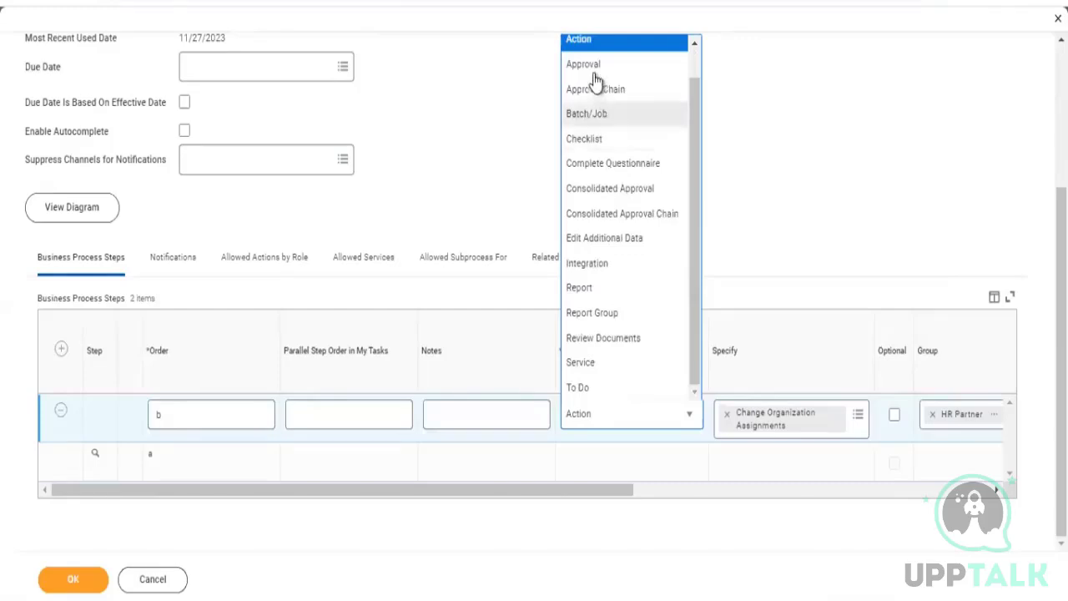
{"action": "left_click", "coordinate": [583, 44]}
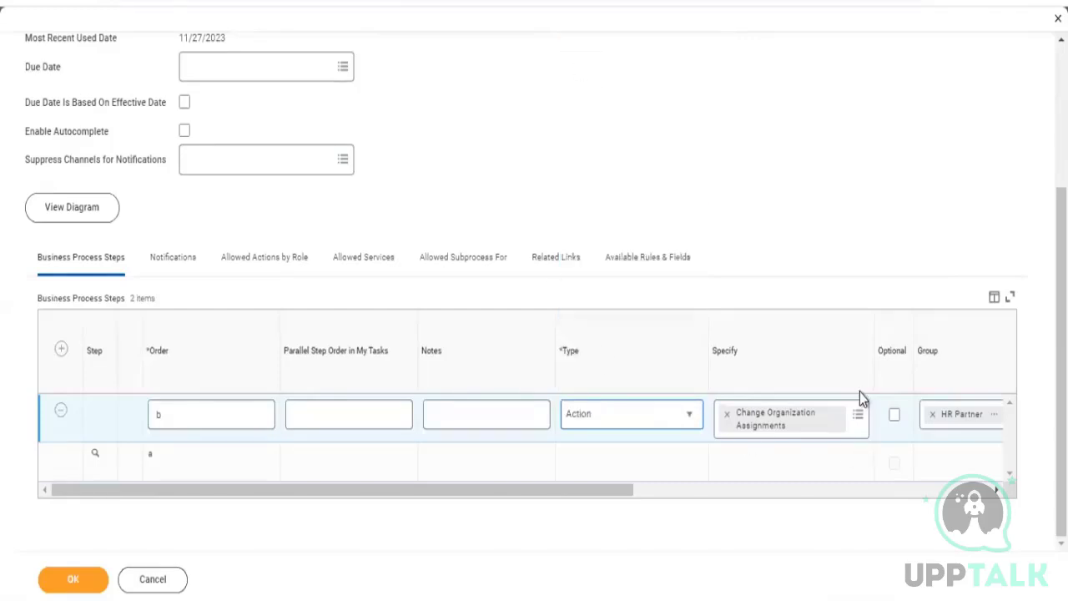
Step: Replace the action specified for step b with Generate Document
{"action": "left_click", "coordinate": [727, 413]}
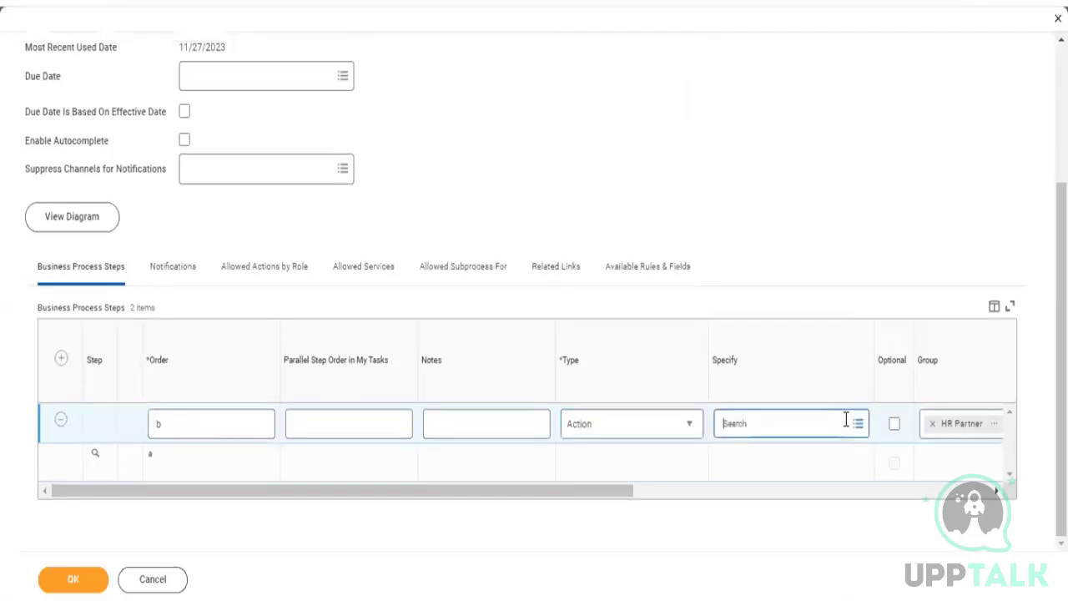
{"action": "left_click", "coordinate": [846, 420]}
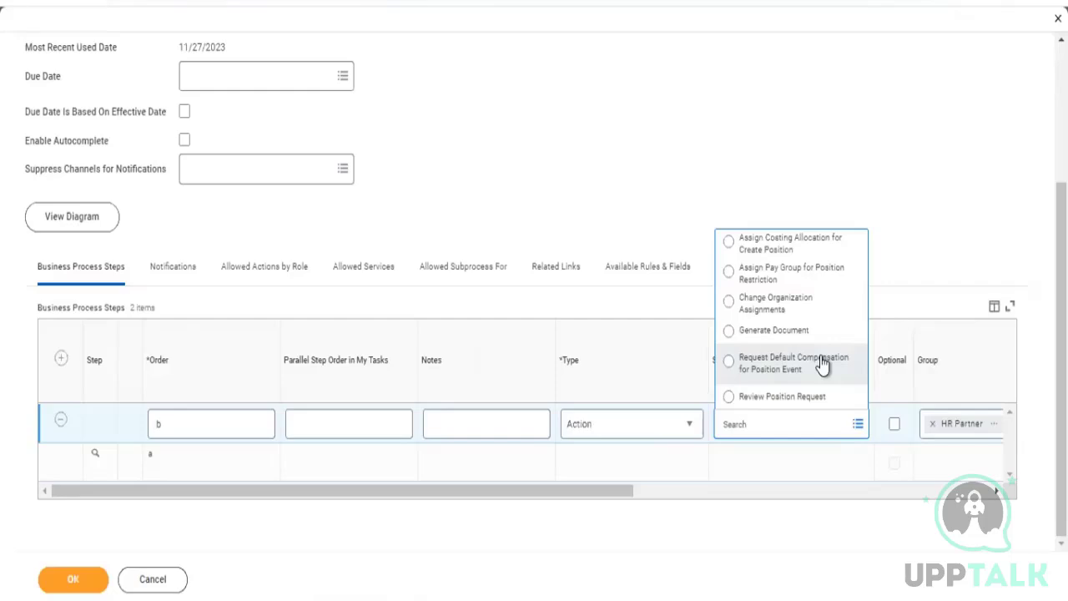
{"action": "left_click", "coordinate": [767, 332]}
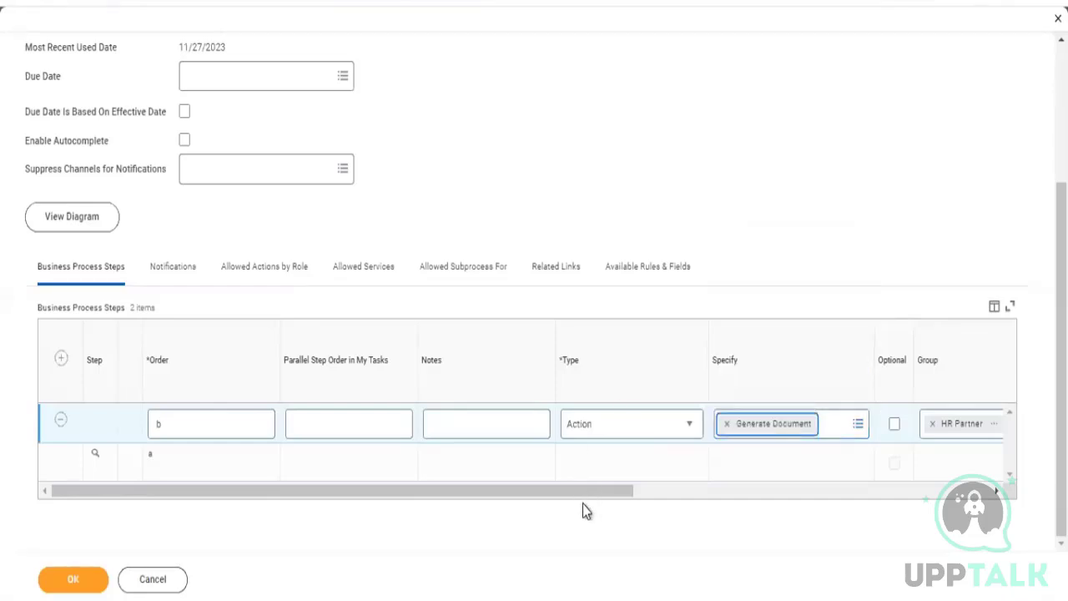
{"action": "scroll", "coordinate": [583, 504], "scroll_direction": "right", "scroll_amount": 5}
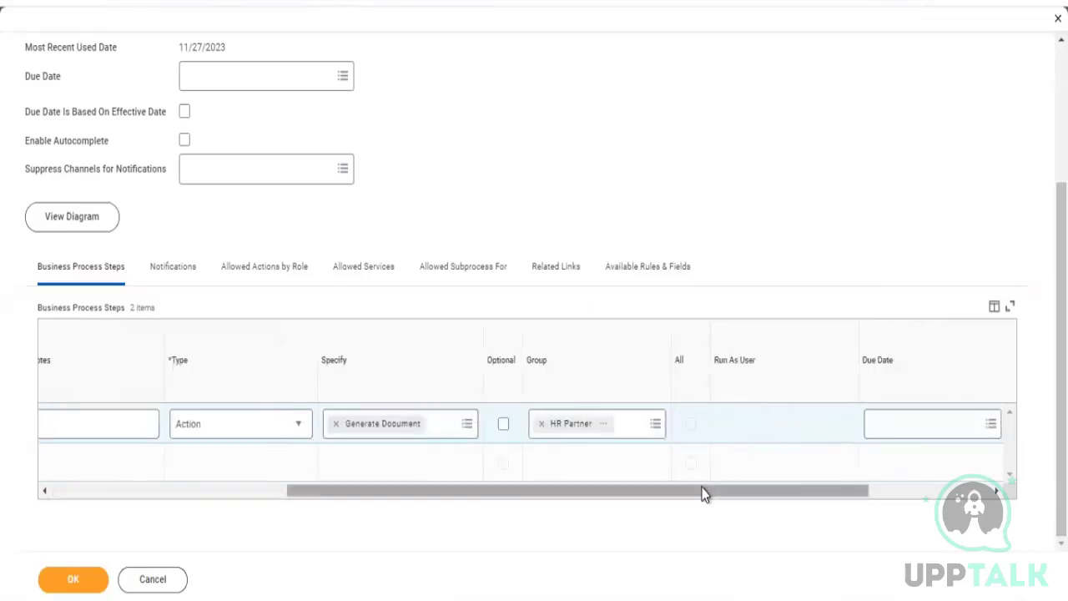
{"action": "left_click_drag", "start_coordinate": [703, 493], "coordinate": [968, 534]}
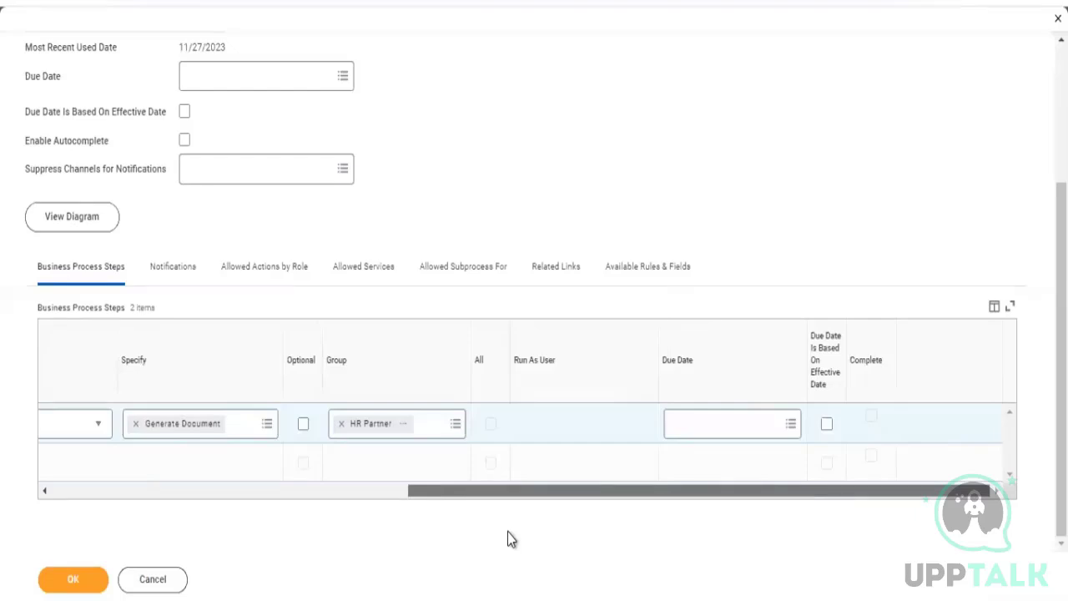
{"action": "scroll", "coordinate": [729, 429], "scroll_direction": "left", "scroll_amount": 8}
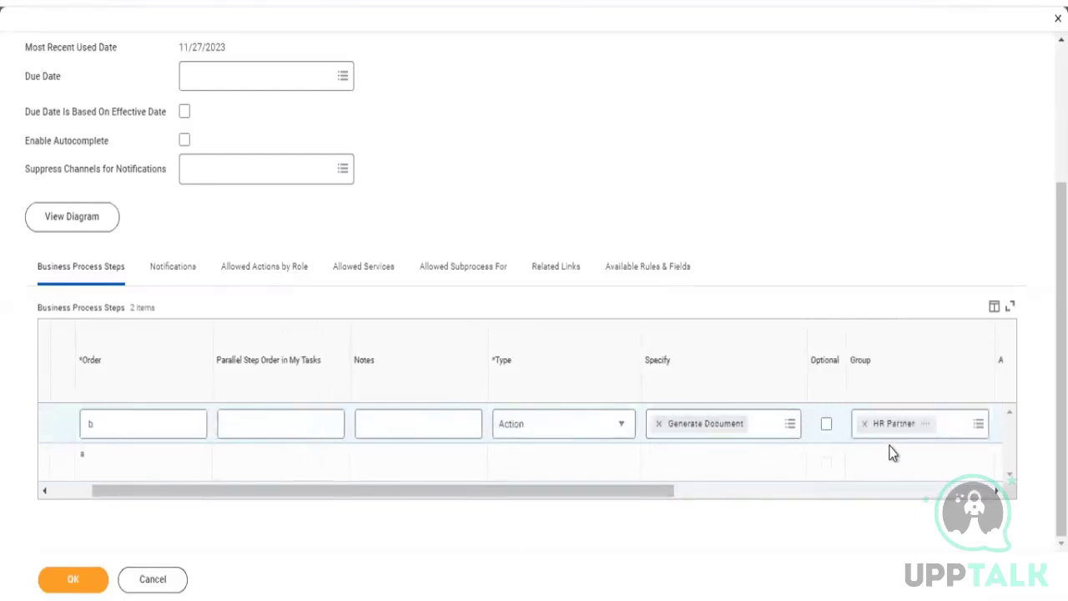
{"action": "left_click", "coordinate": [758, 432]}
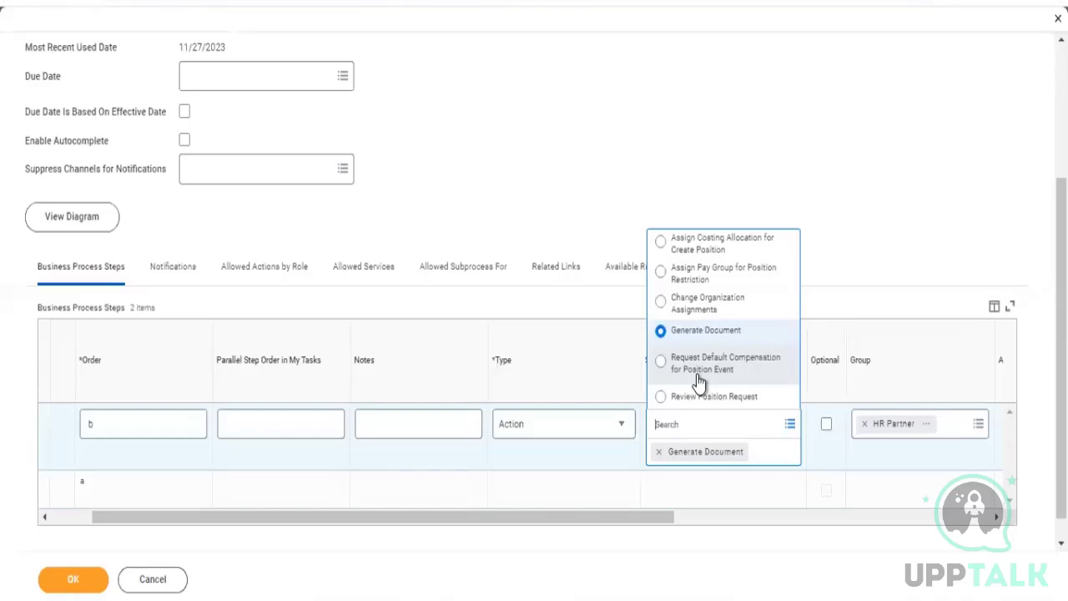
{"action": "left_click", "coordinate": [521, 435]}
{"action": "left_click", "coordinate": [520, 435]}
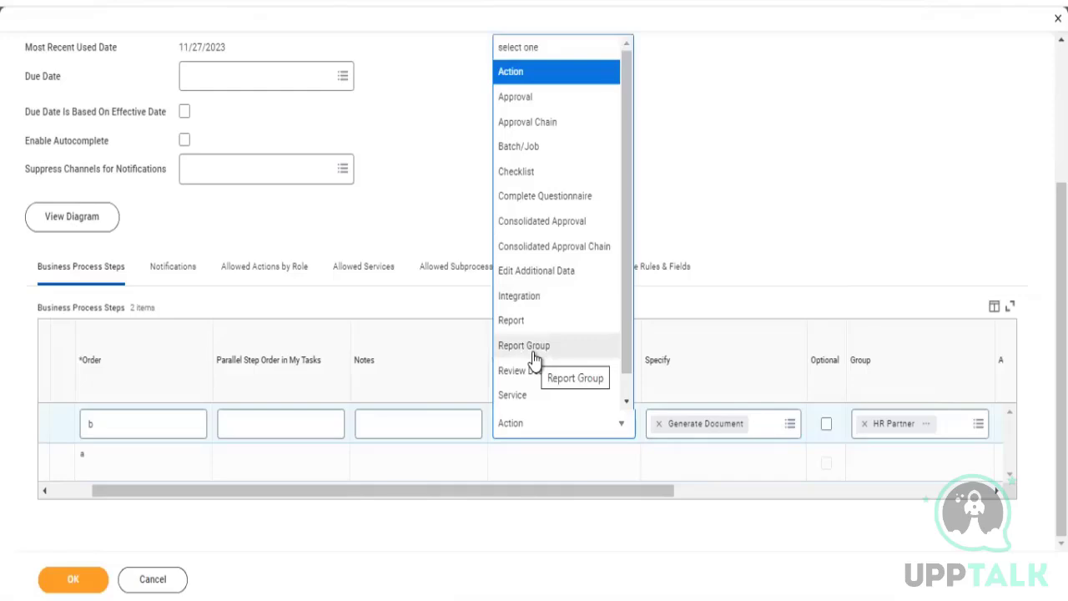
{"action": "left_click", "coordinate": [711, 404]}
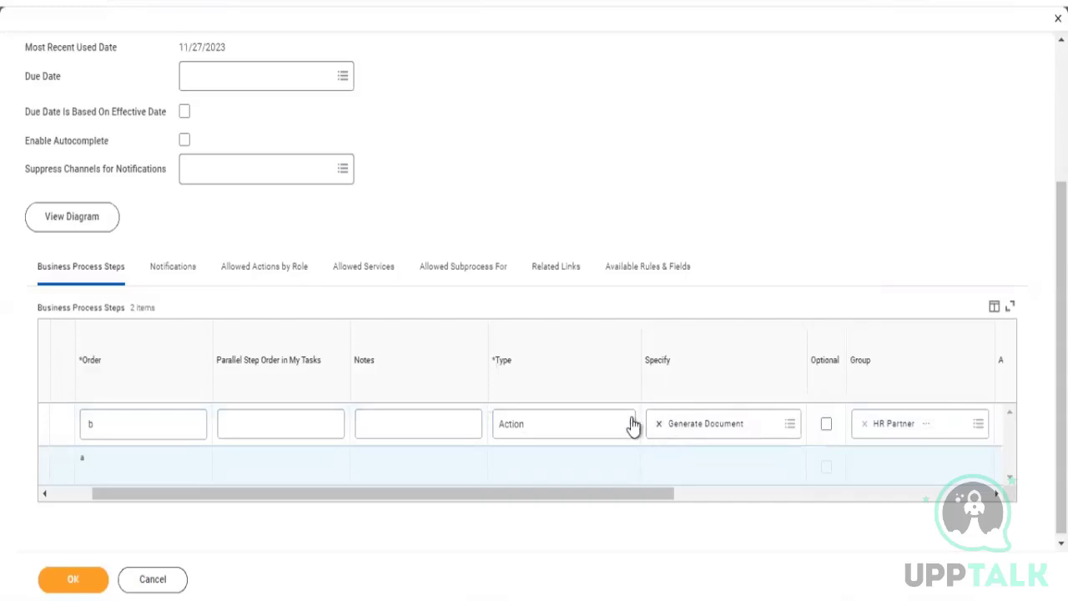
Step: Clear the Generate Document action from step b and set the step's type to Approval
{"action": "left_click", "coordinate": [672, 420]}
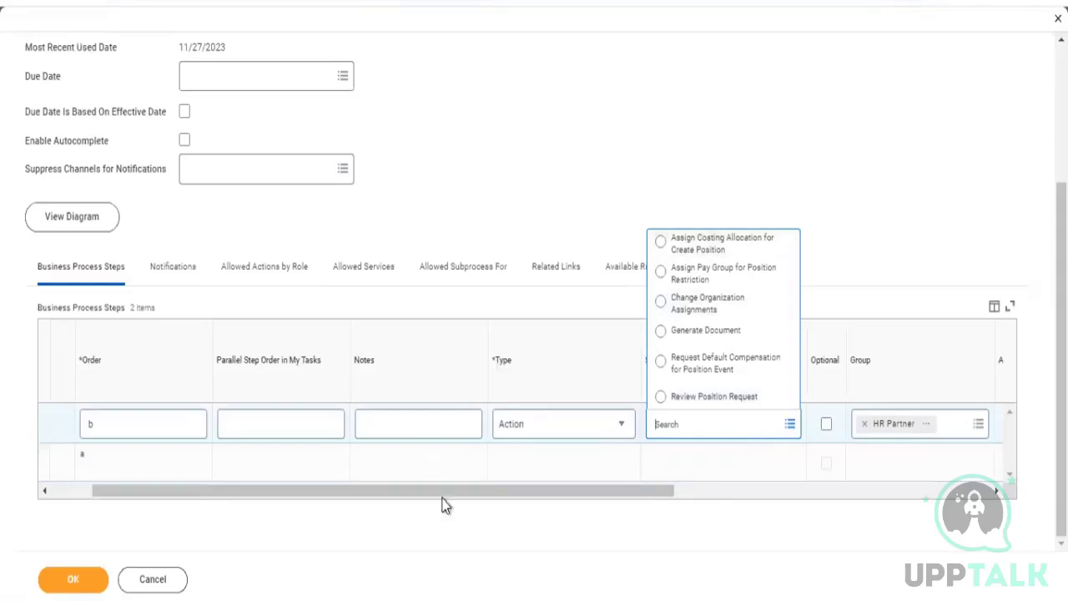
{"action": "left_click", "coordinate": [683, 463]}
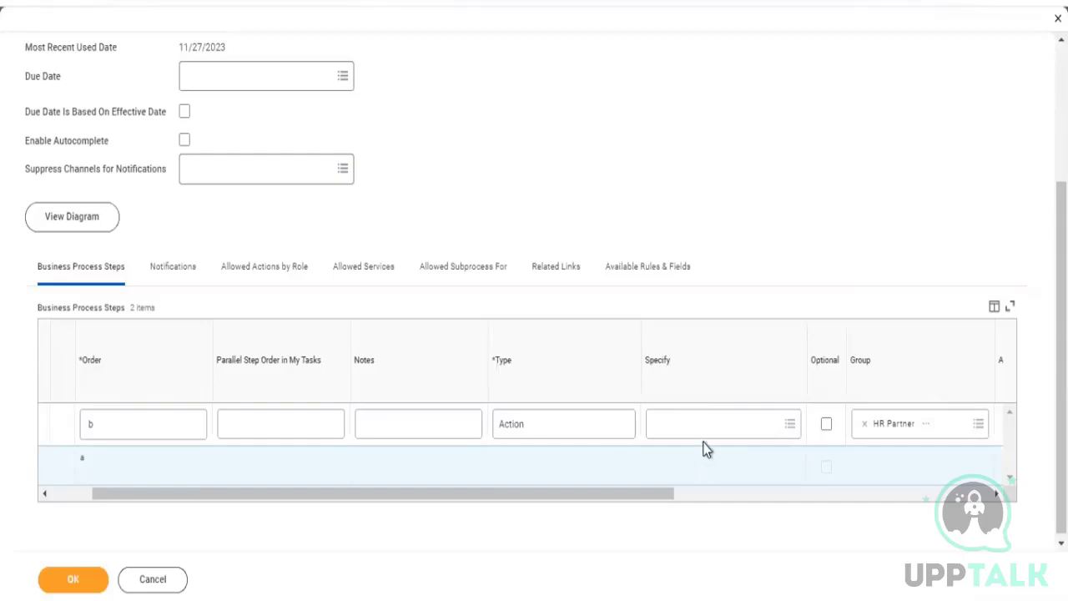
{"action": "left_click", "coordinate": [714, 434]}
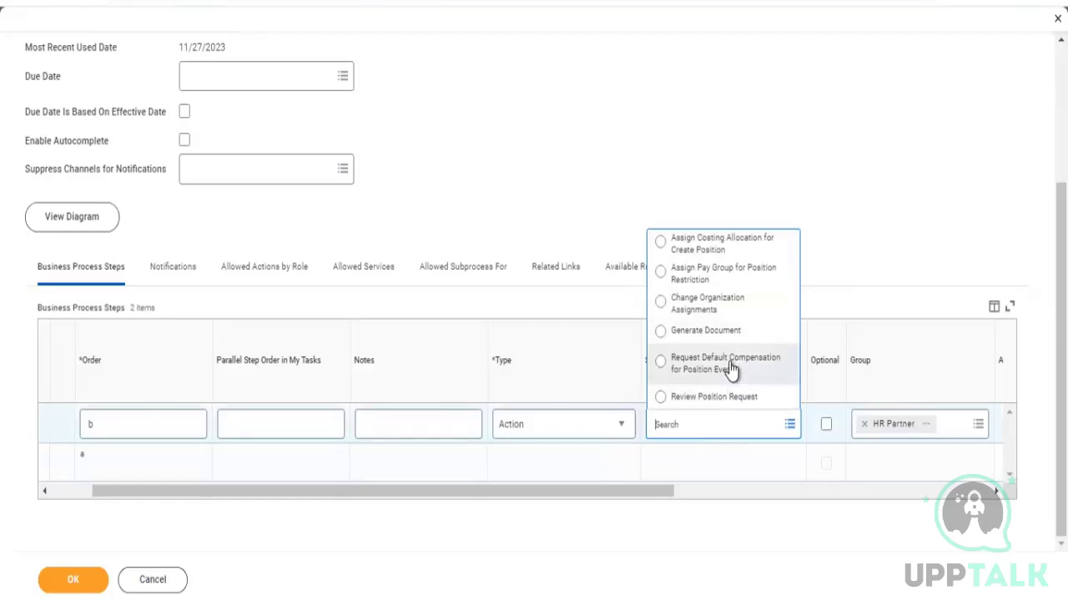
{"action": "left_click", "coordinate": [554, 435]}
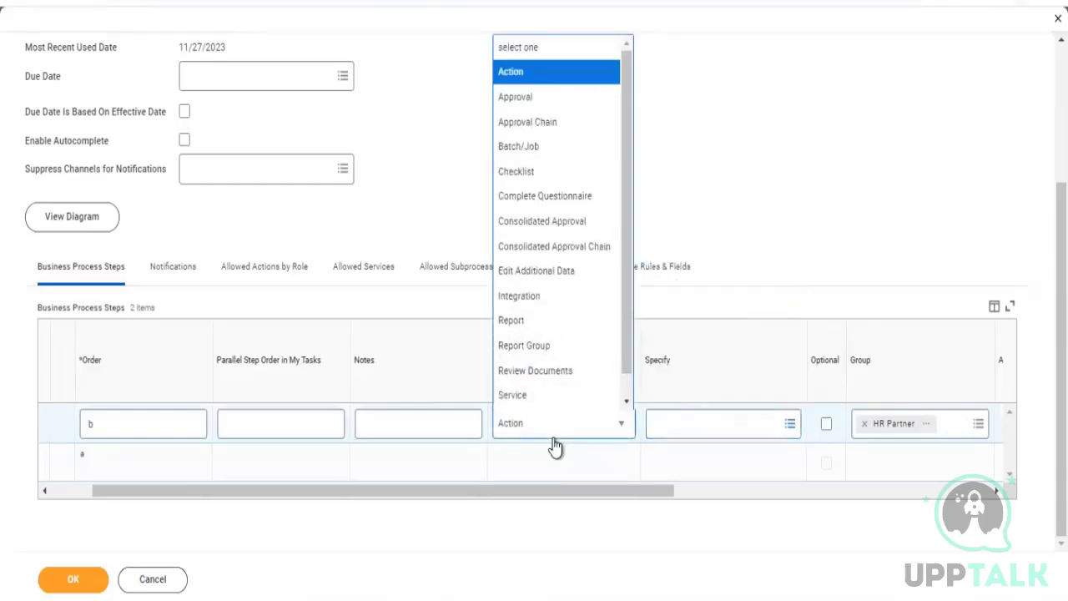
{"action": "left_click", "coordinate": [518, 99]}
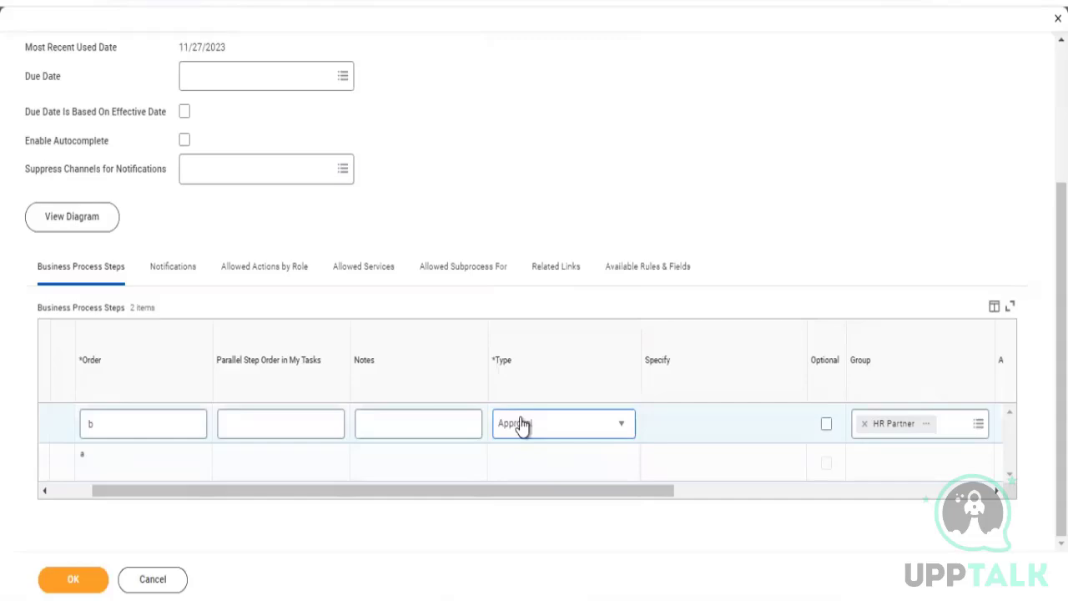
Step: Replace the HR Partner security group of approval step b with HR Administrator
{"action": "left_click", "coordinate": [73, 491]}
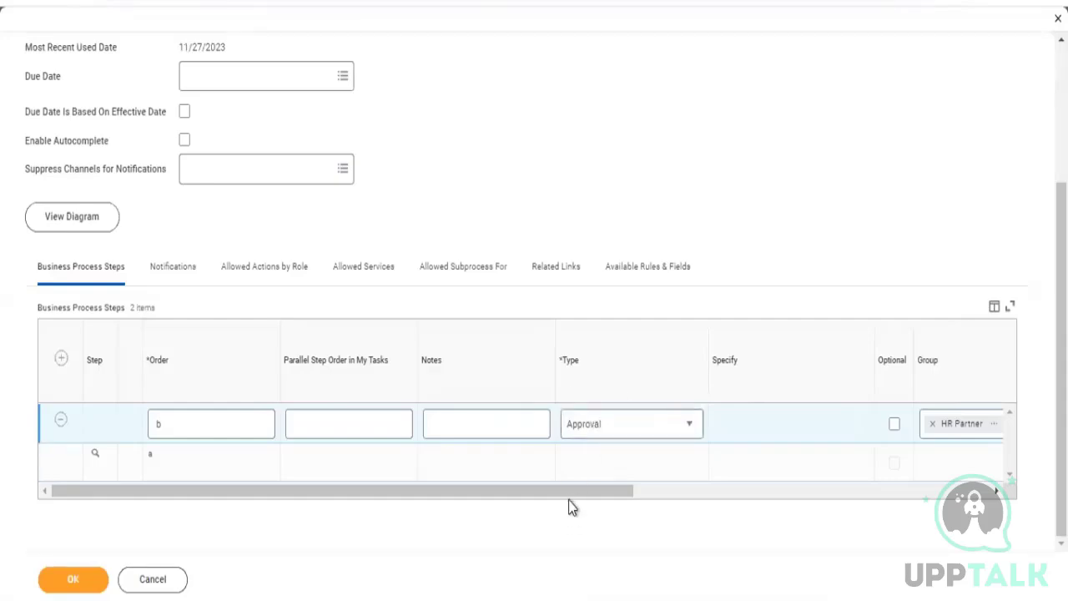
{"action": "left_click_drag", "start_coordinate": [568, 492], "coordinate": [775, 494]}
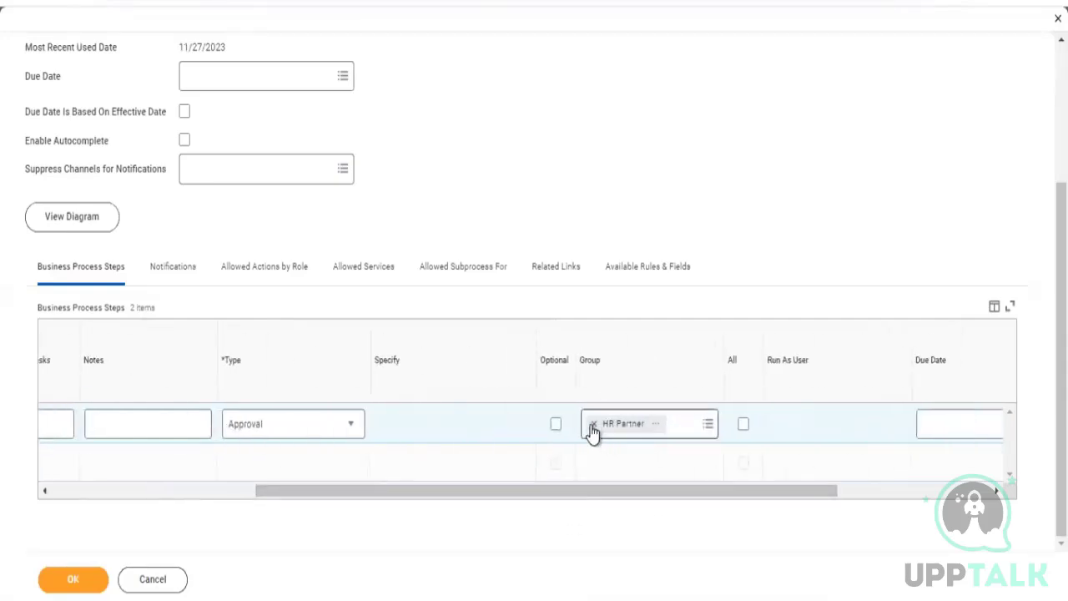
{"action": "left_click", "coordinate": [595, 423]}
{"action": "left_click", "coordinate": [612, 425]}
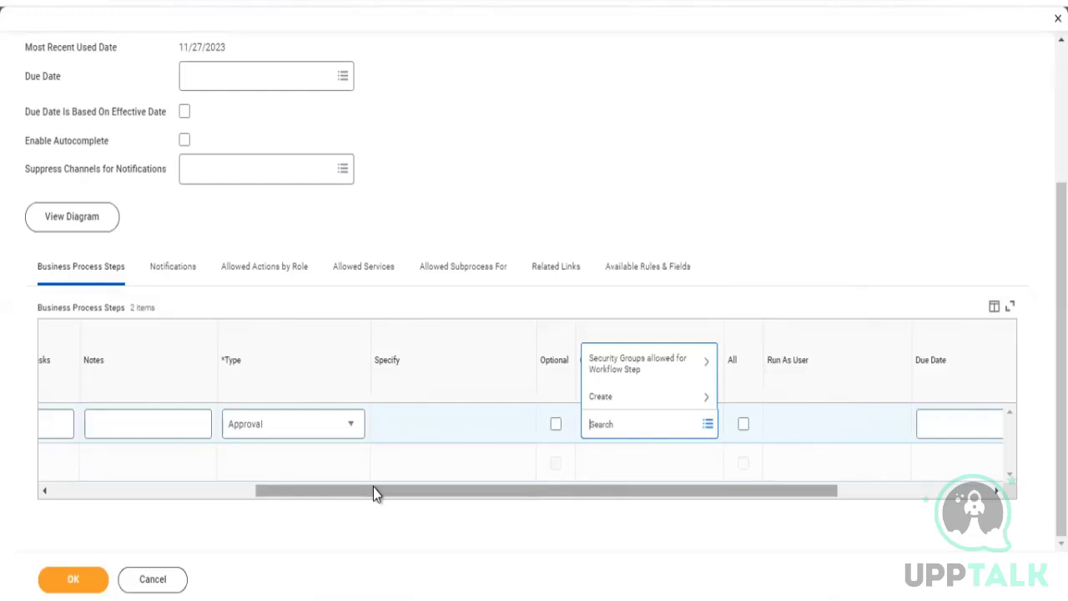
{"action": "left_click", "coordinate": [656, 367]}
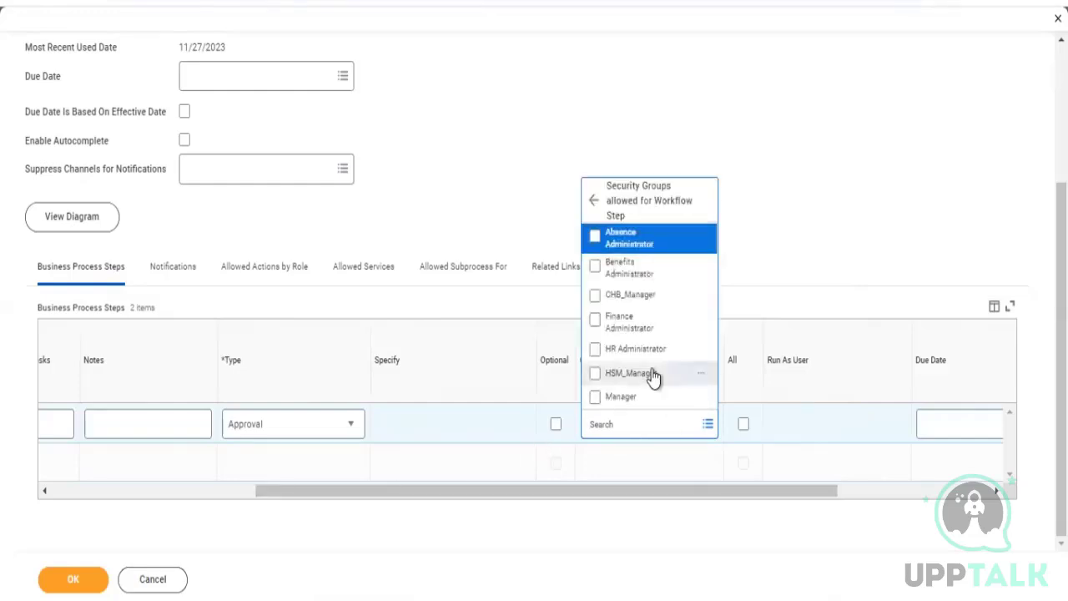
{"action": "left_click", "coordinate": [641, 350]}
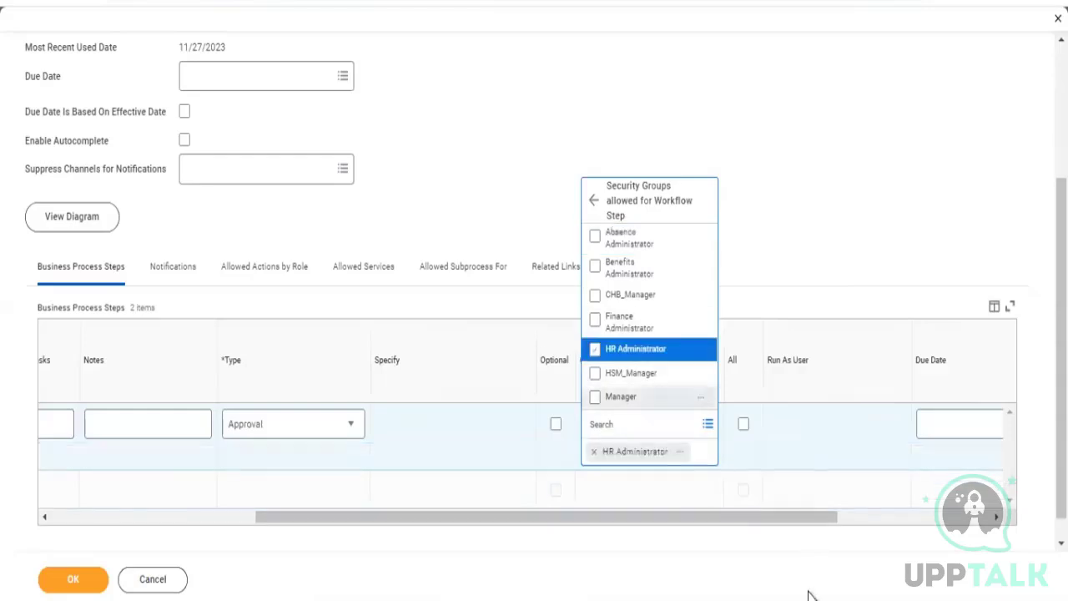
{"action": "left_click", "coordinate": [843, 219]}
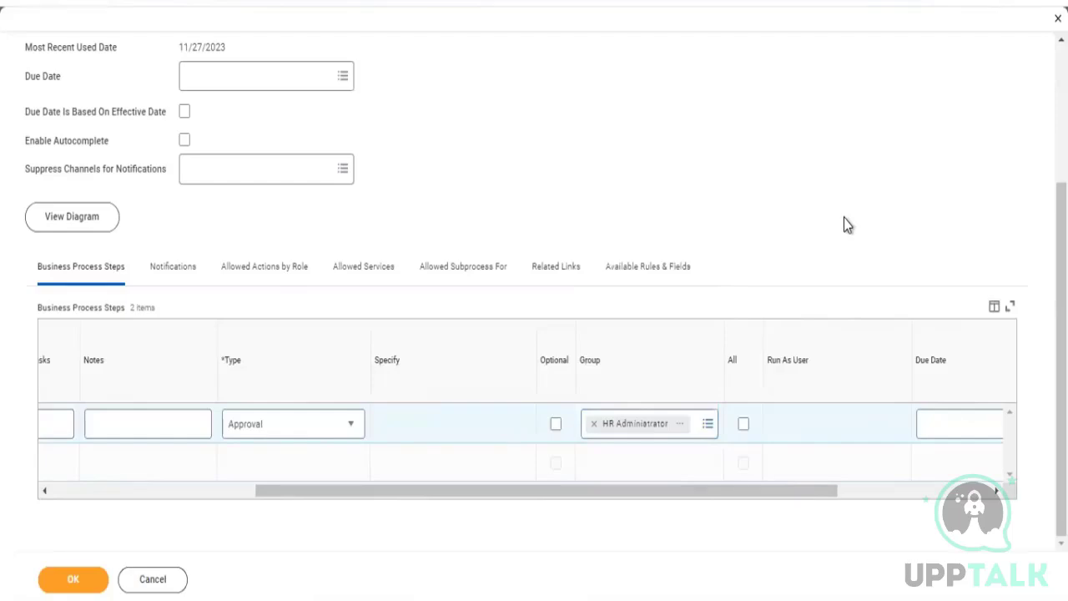
{"action": "scroll", "coordinate": [843, 224], "scroll_direction": "up", "scroll_amount": 3}
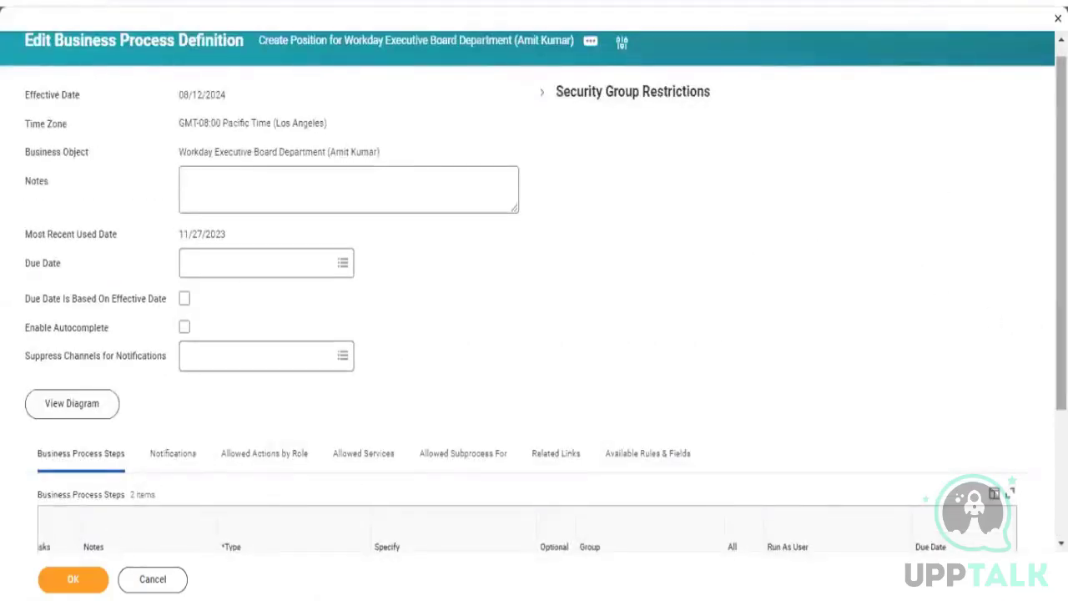
{"action": "scroll", "coordinate": [1009, 324], "scroll_direction": "down", "scroll_amount": 3}
{"action": "left_click", "coordinate": [240, 495]}
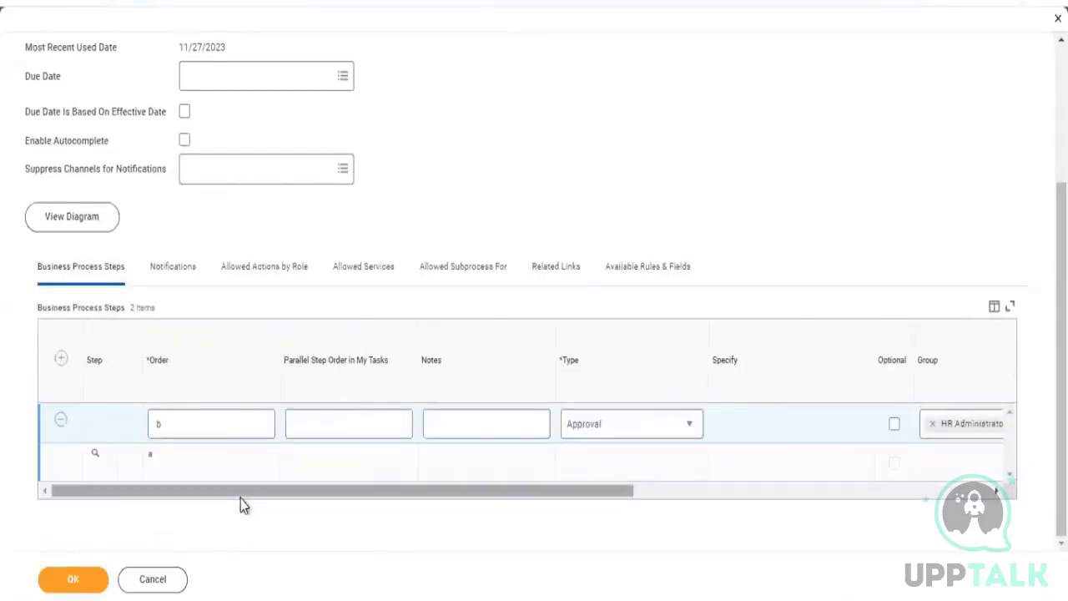
{"action": "left_click_drag", "start_coordinate": [240, 495], "coordinate": [646, 569]}
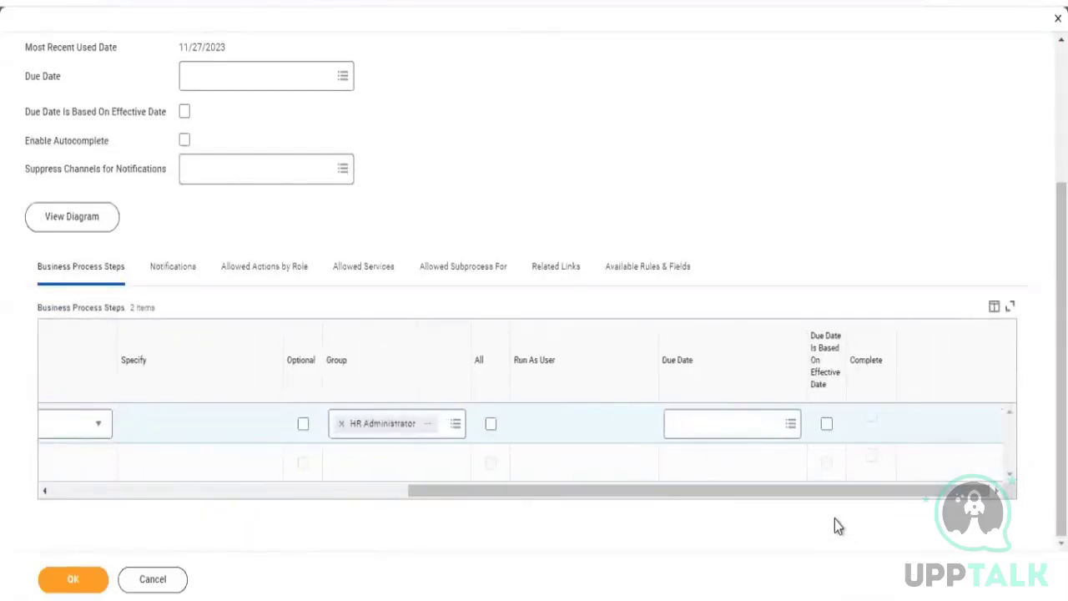
{"action": "left_click_drag", "start_coordinate": [818, 496], "coordinate": [432, 501]}
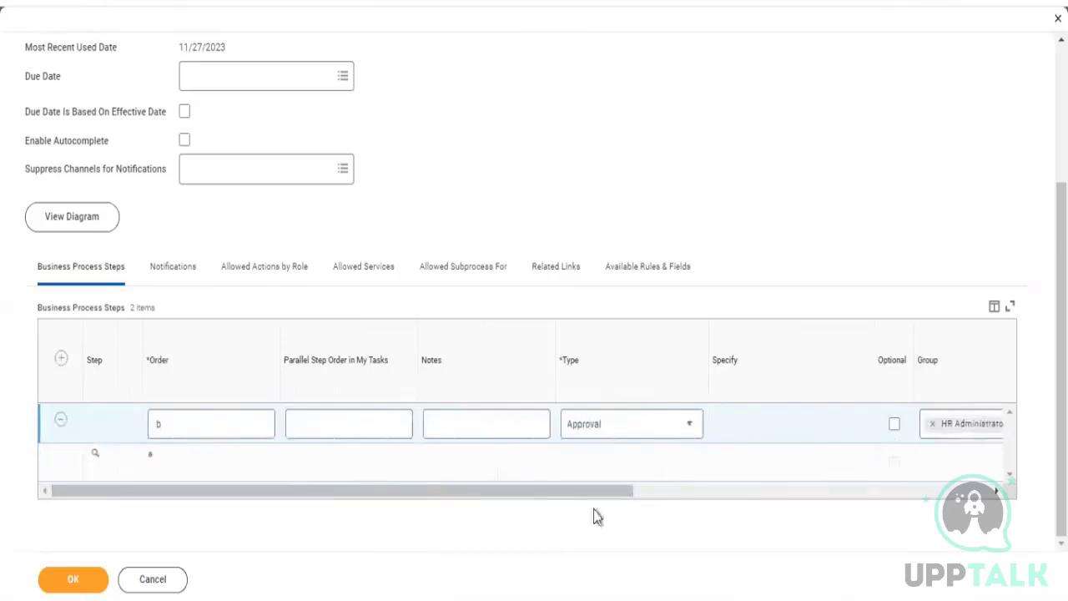
Step: Replace the security group of approval step b with Manager from the groups allowed for the workflow step
{"action": "left_click_drag", "start_coordinate": [544, 501], "coordinate": [707, 508]}
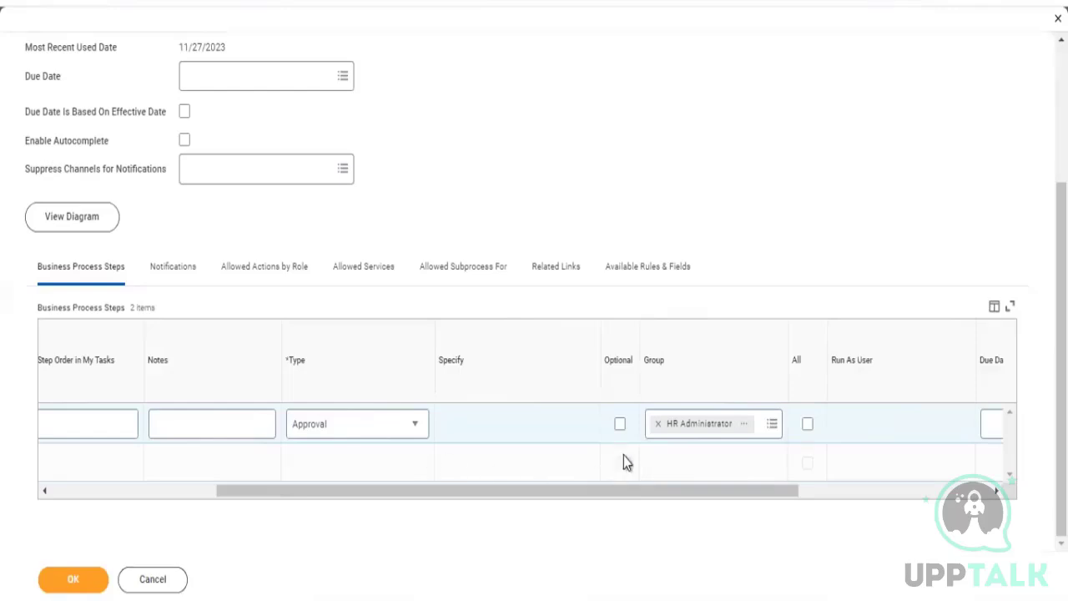
{"action": "left_click", "coordinate": [656, 424]}
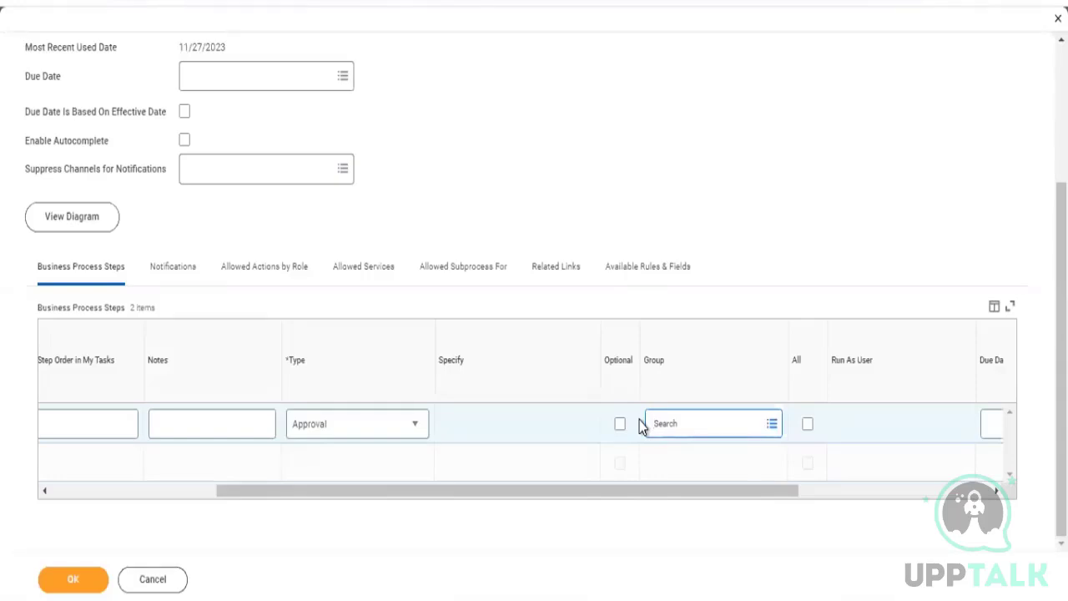
{"action": "left_click", "coordinate": [753, 423]}
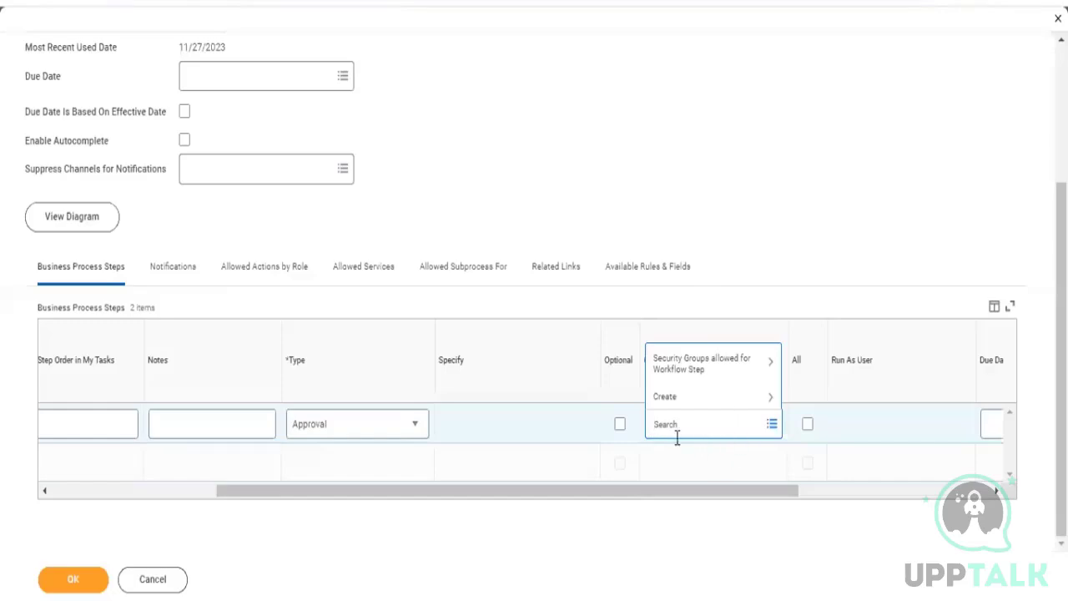
{"action": "left_click", "coordinate": [722, 364]}
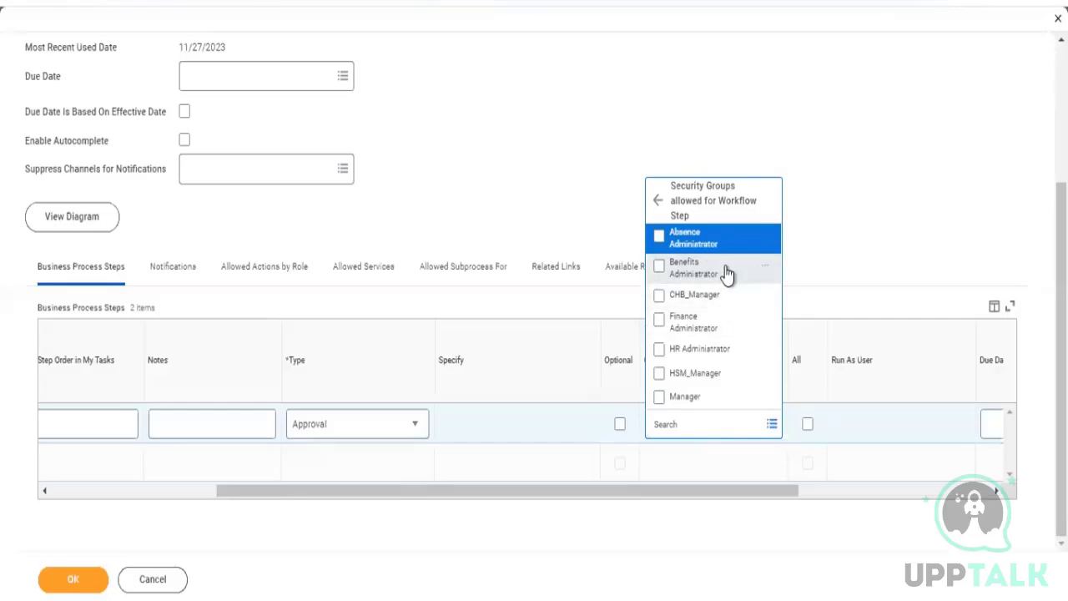
{"action": "left_click", "coordinate": [708, 400]}
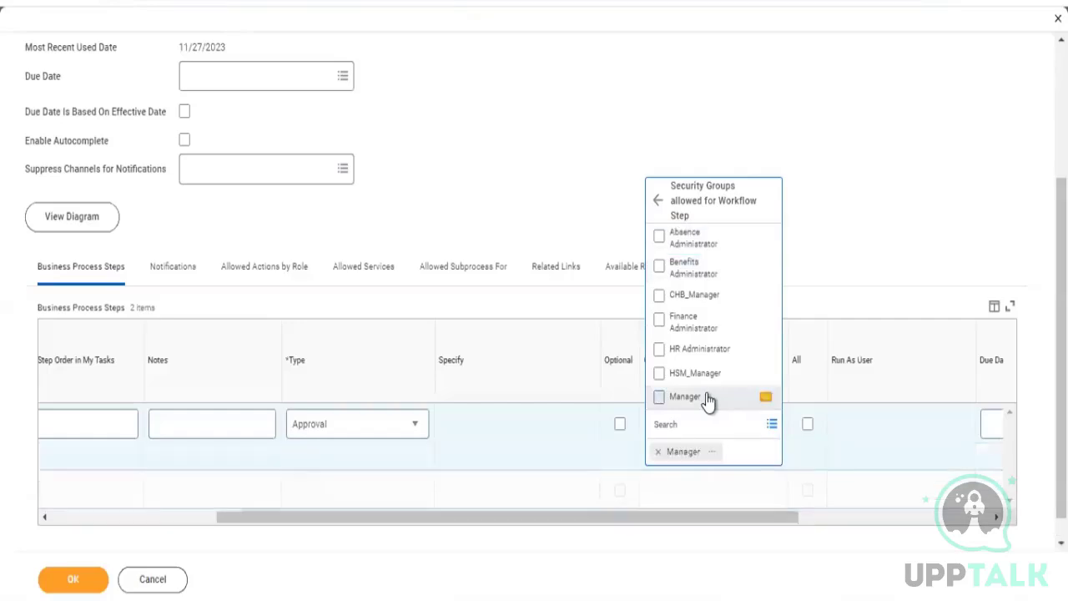
{"action": "left_click", "coordinate": [600, 455]}
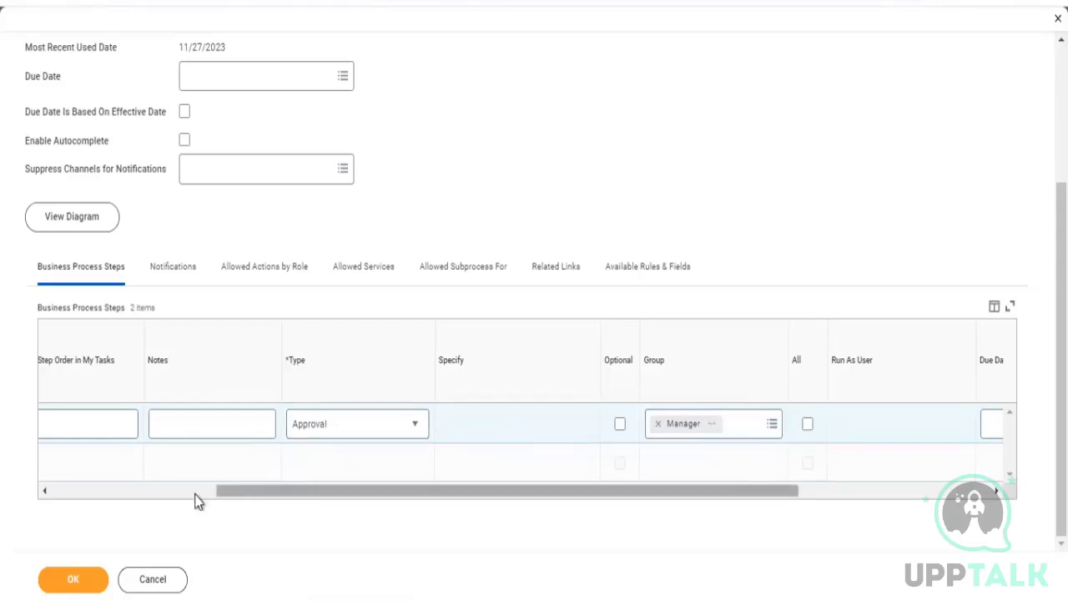
{"action": "left_click", "coordinate": [311, 423]}
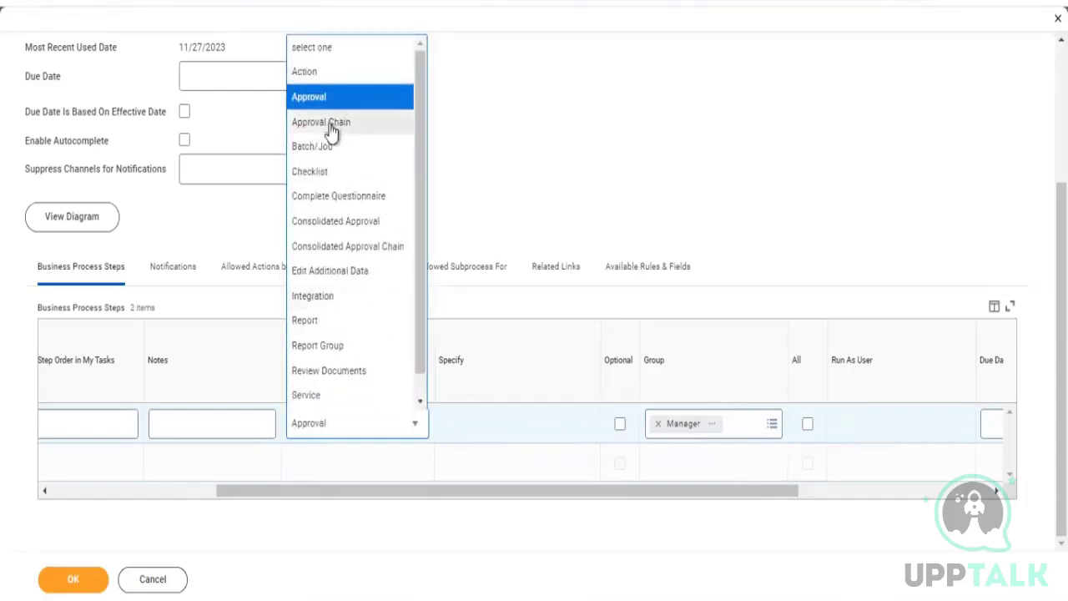
{"action": "left_click", "coordinate": [531, 440]}
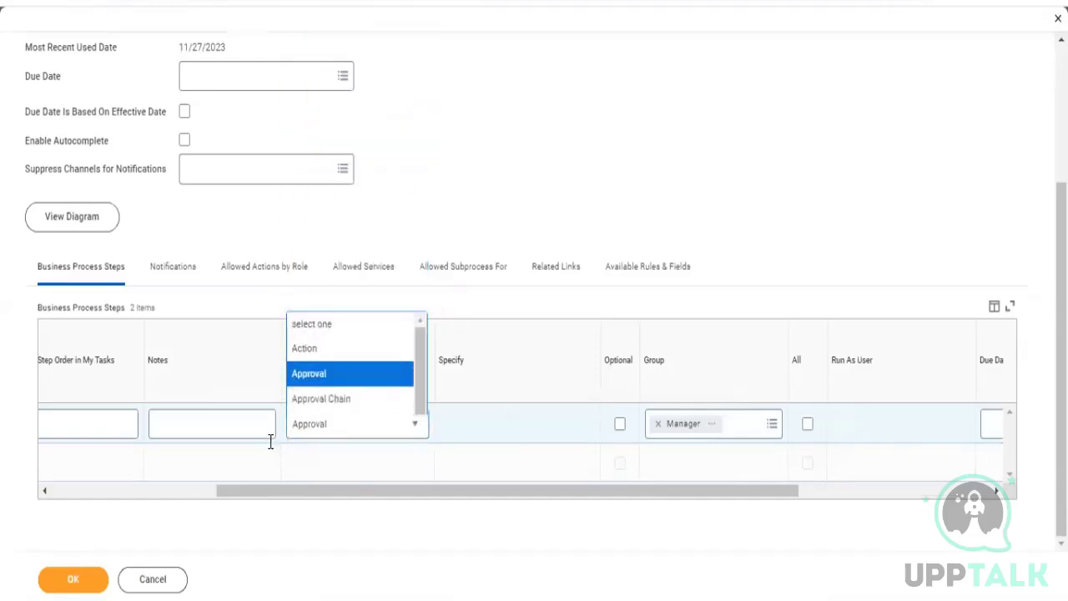
{"action": "left_click", "coordinate": [509, 465]}
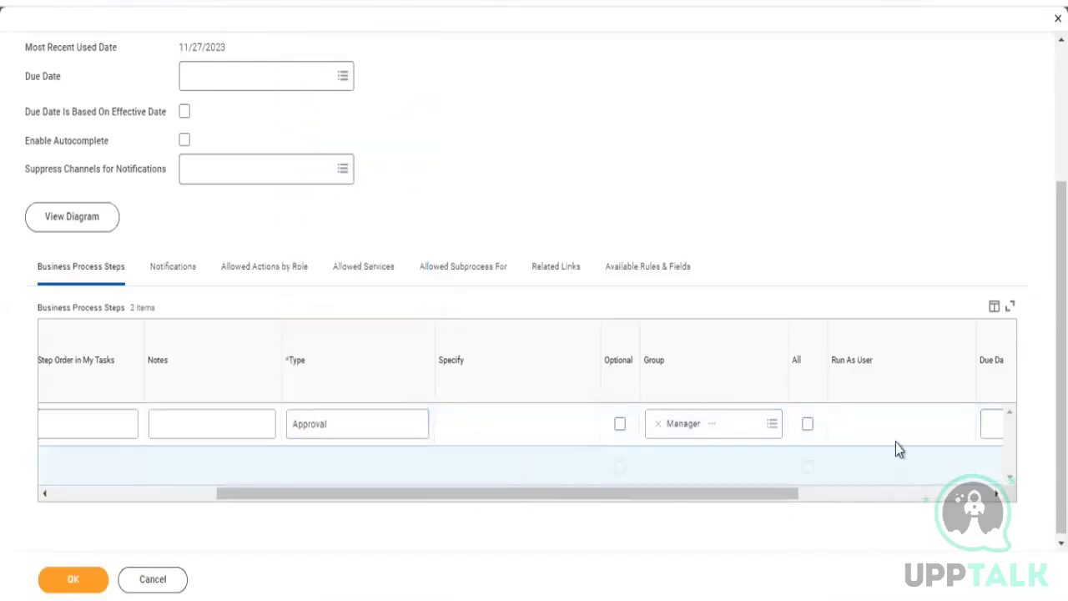
Step: Enable the All option for the Manager group of approval step b
{"action": "left_click", "coordinate": [808, 425]}
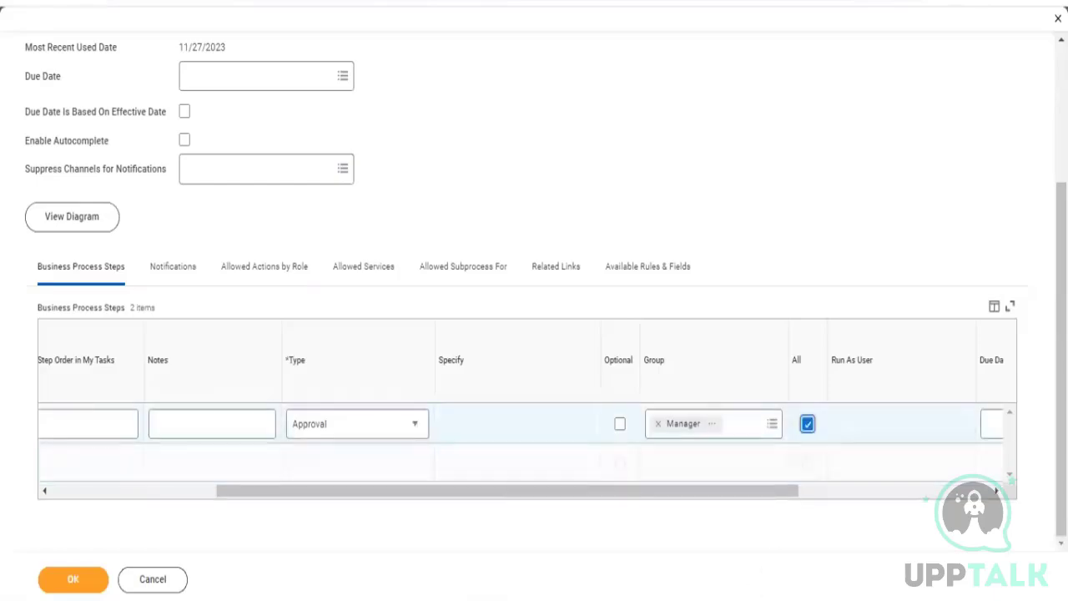
{"action": "left_click", "coordinate": [809, 427]}
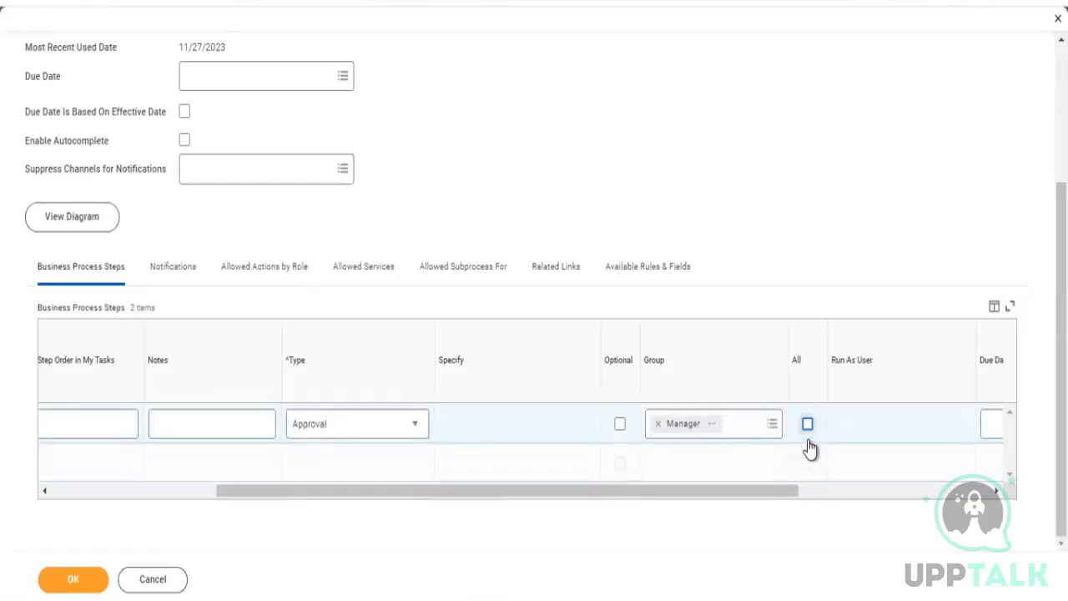
{"action": "left_click", "coordinate": [808, 427]}
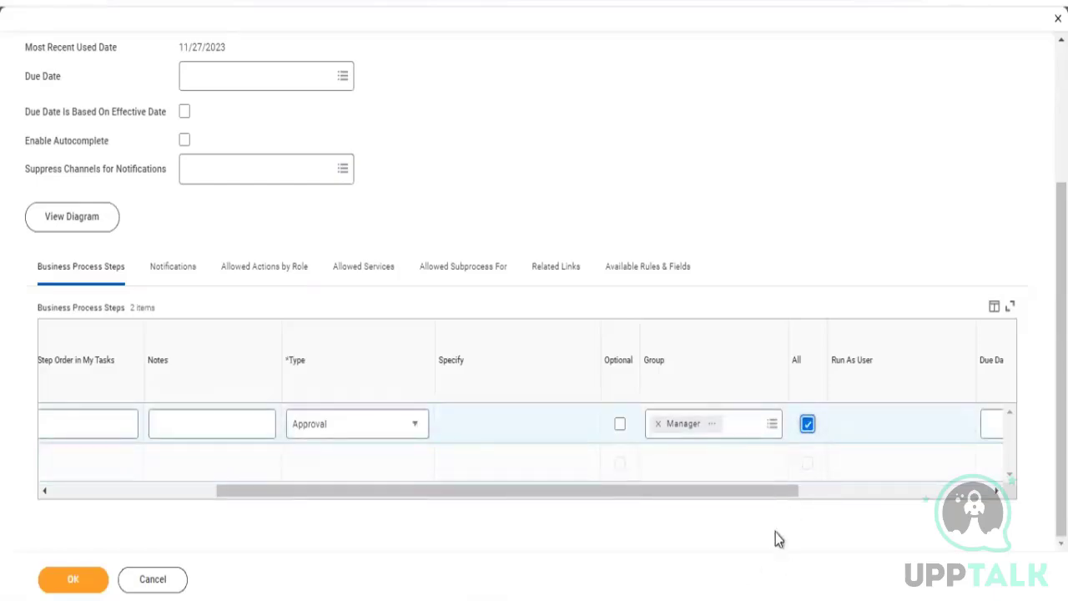
Step: Replace the Manager security group of approval step b with HR Administrator
{"action": "left_click", "coordinate": [658, 425]}
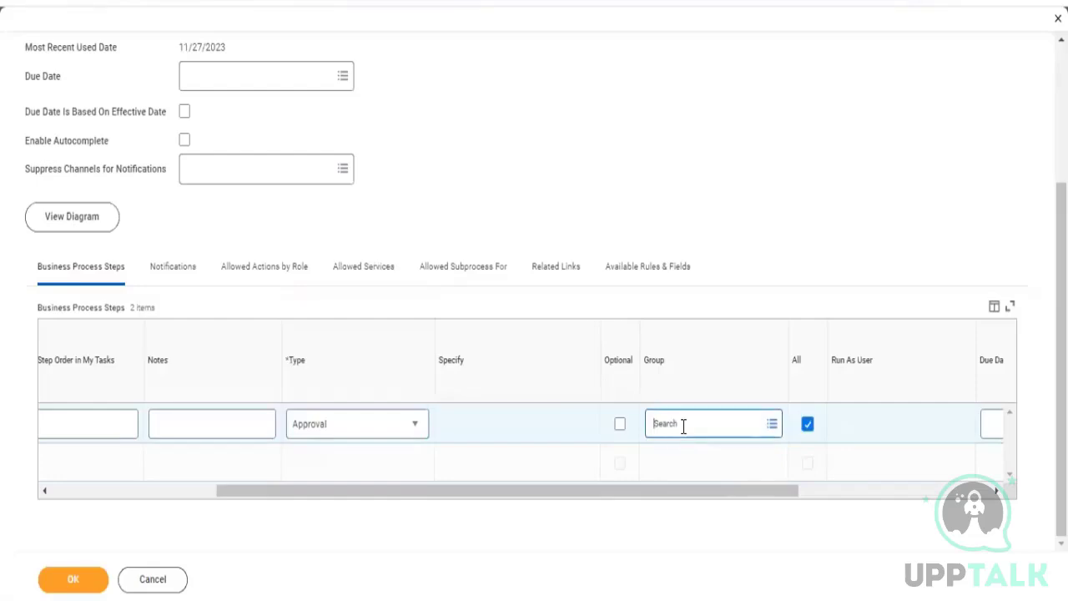
{"action": "type", "text": "HR administrator"}
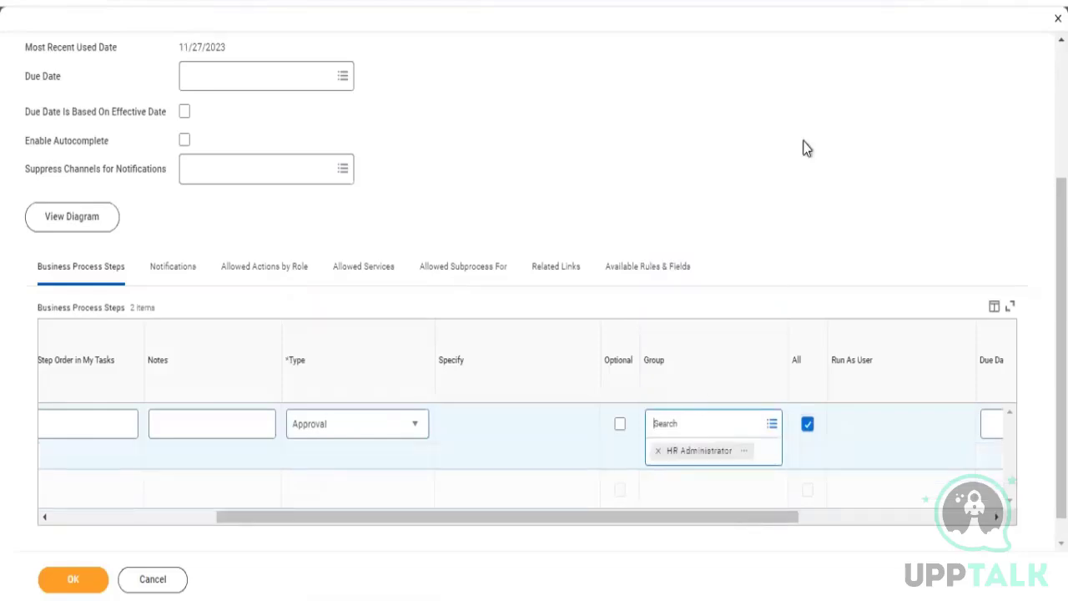
{"action": "left_click", "coordinate": [798, 128]}
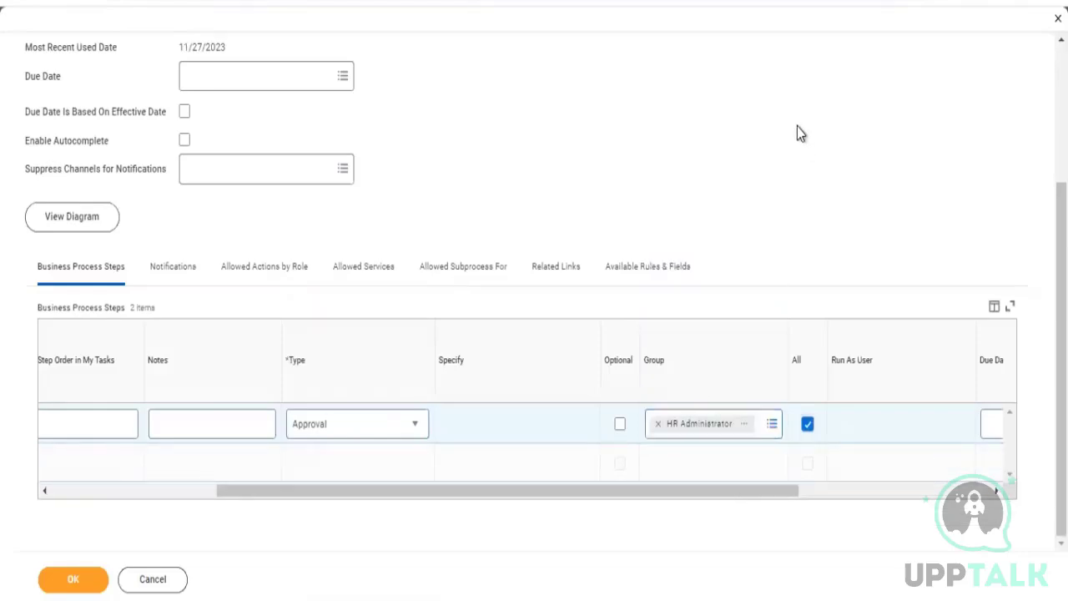
{"action": "left_click", "coordinate": [807, 426]}
{"action": "left_click", "coordinate": [808, 425]}
{"action": "double_click", "coordinate": [796, 360]}
Step: View the HR Administrator security group in a new tab and expand its members to examine the assigned system users
{"action": "left_click", "coordinate": [745, 425]}
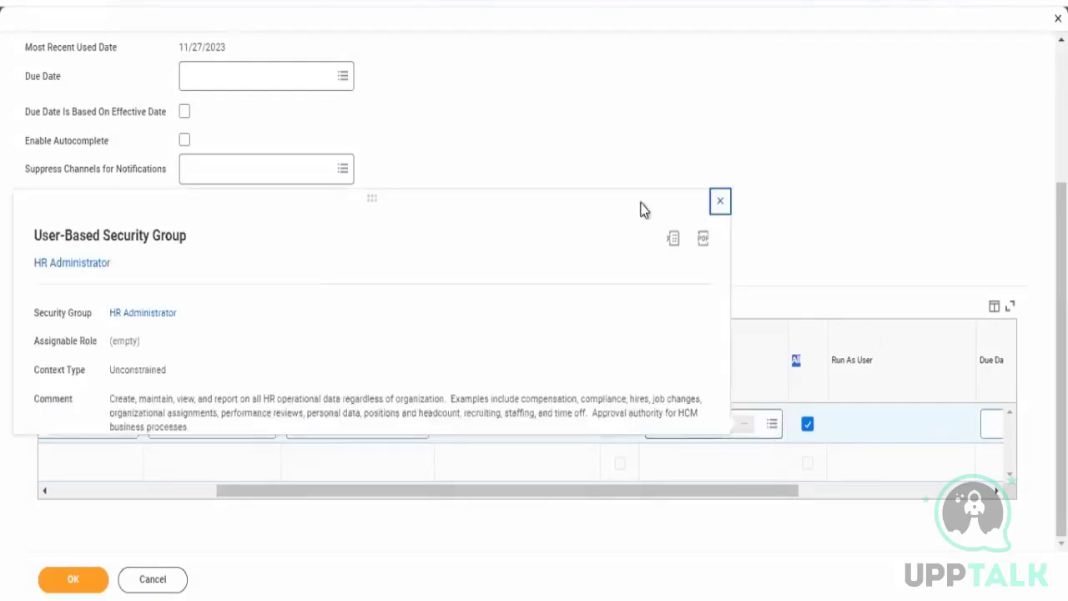
{"action": "right_click", "coordinate": [91, 265]}
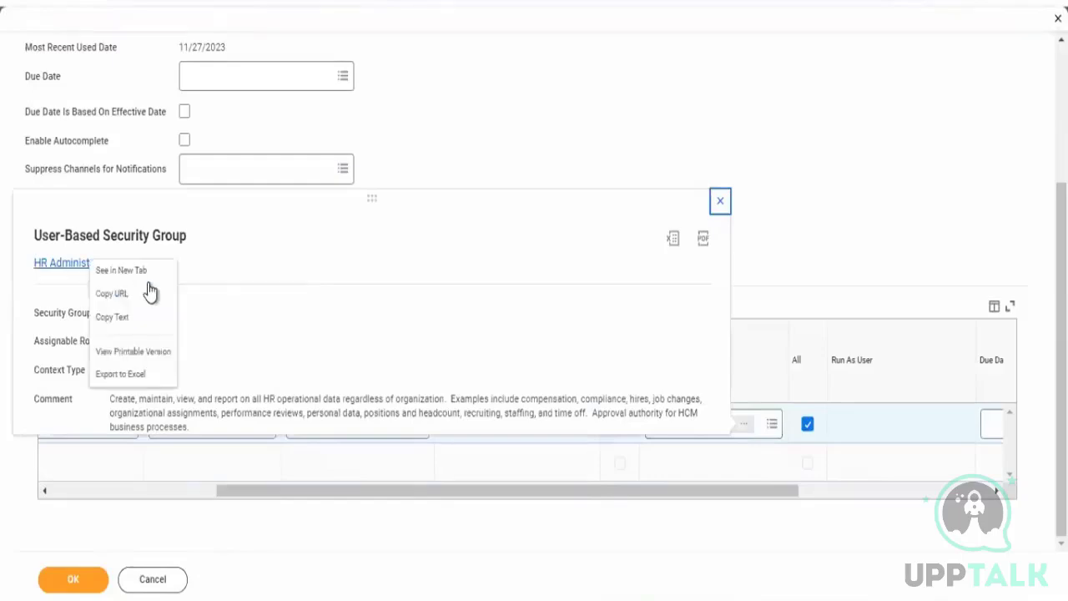
{"action": "left_click", "coordinate": [157, 272]}
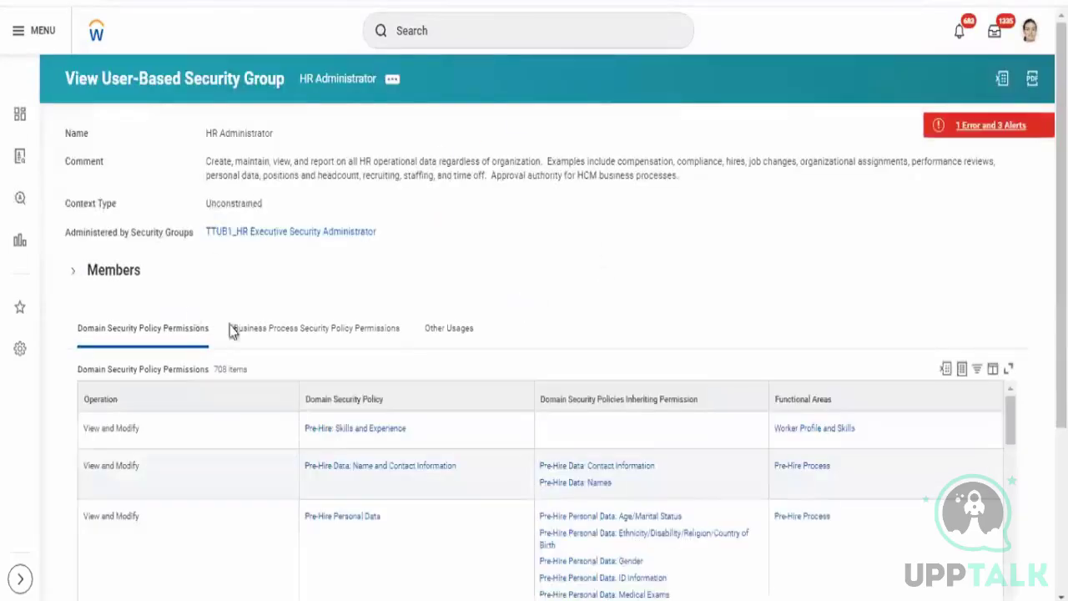
{"action": "left_click", "coordinate": [134, 276]}
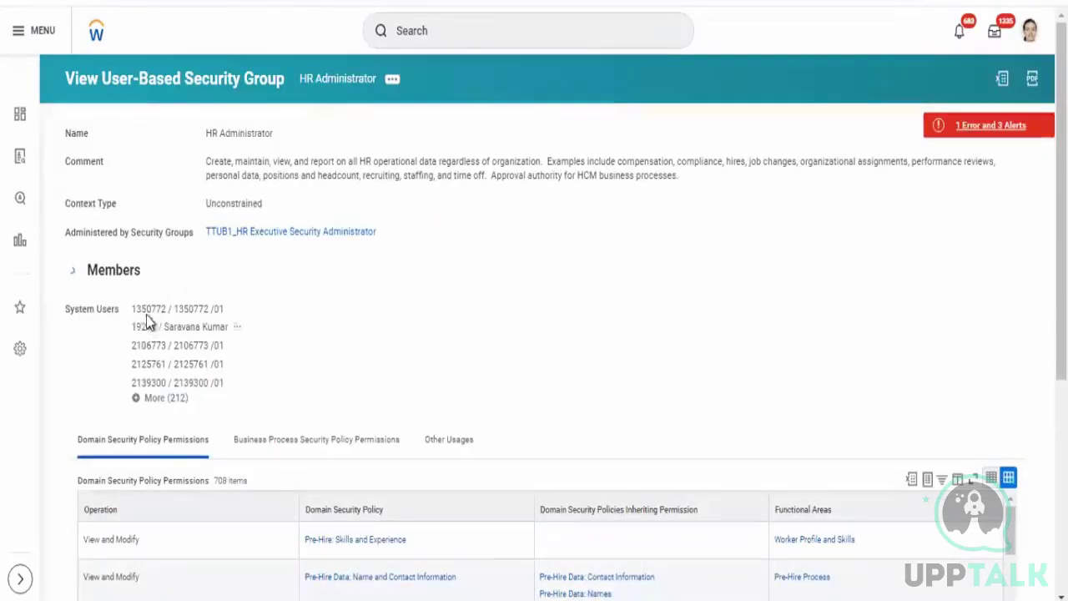
{"action": "left_click_drag", "start_coordinate": [136, 309], "coordinate": [199, 407]}
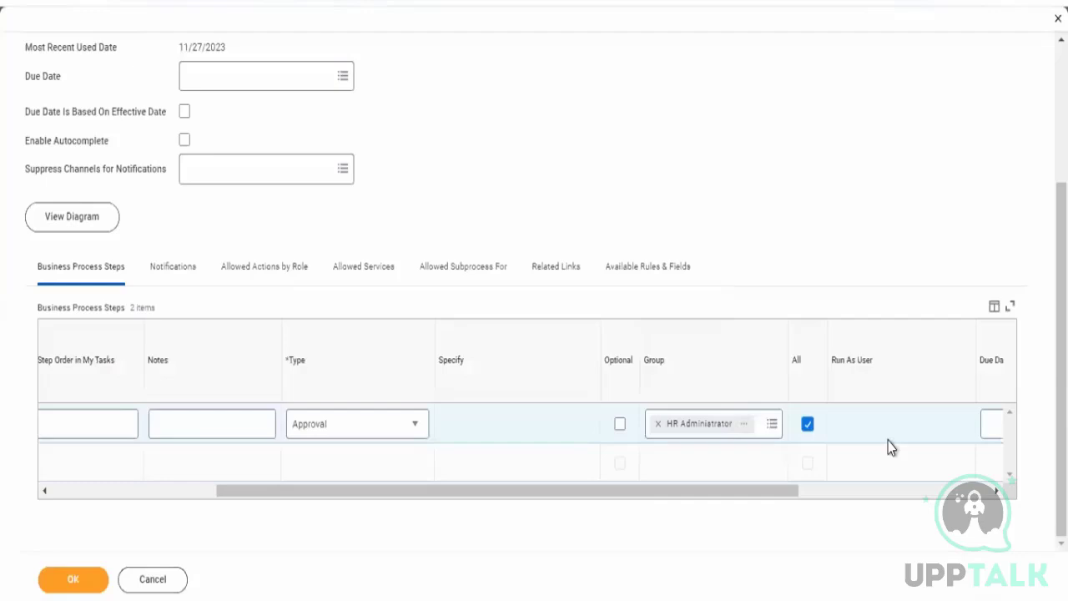
Step: Clear the All option for the HR Administrator group of approval step b
{"action": "left_click", "coordinate": [809, 424]}
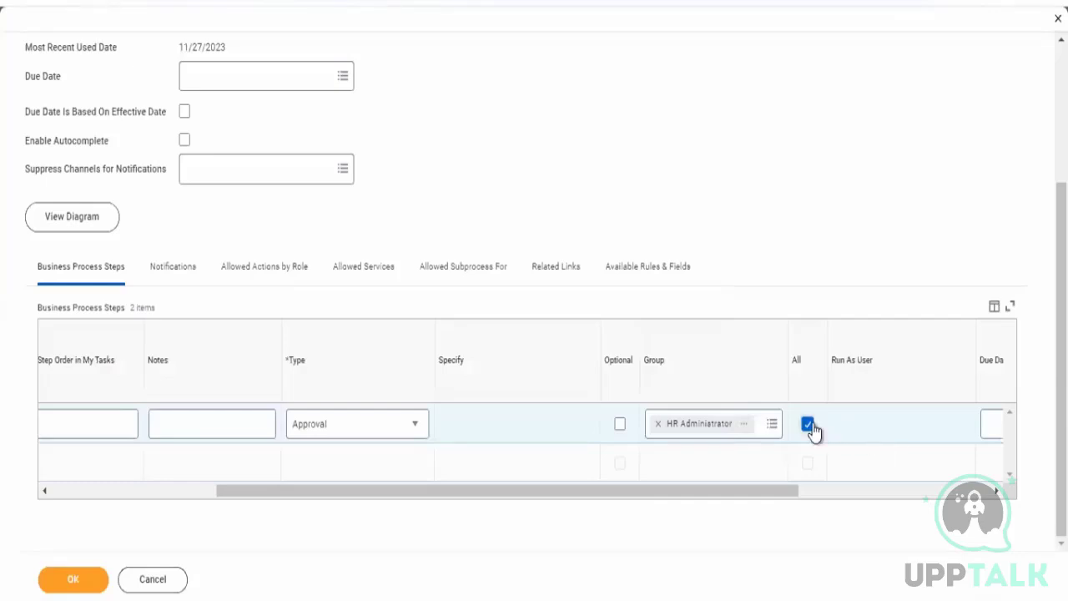
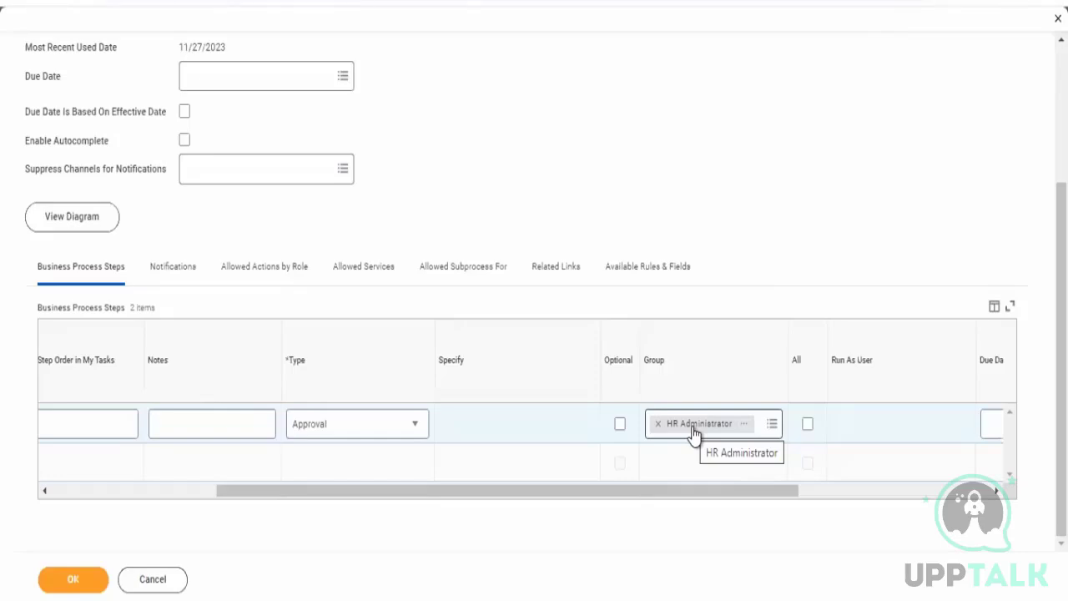
{"action": "left_click", "coordinate": [805, 424]}
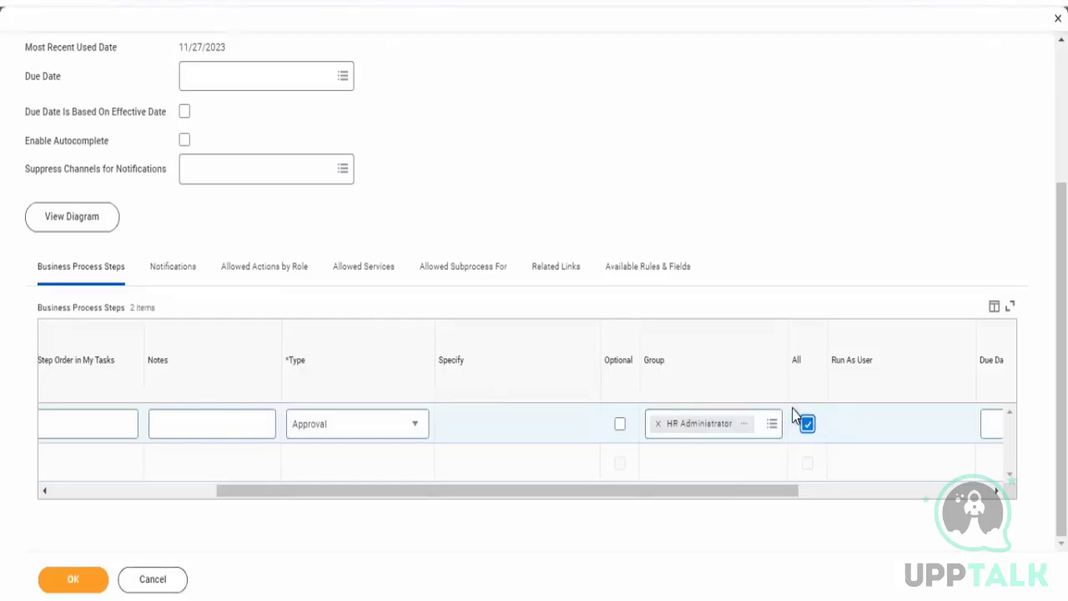
{"action": "left_click", "coordinate": [807, 424]}
{"action": "scroll", "coordinate": [870, 363], "scroll_direction": "up", "scroll_amount": 3}
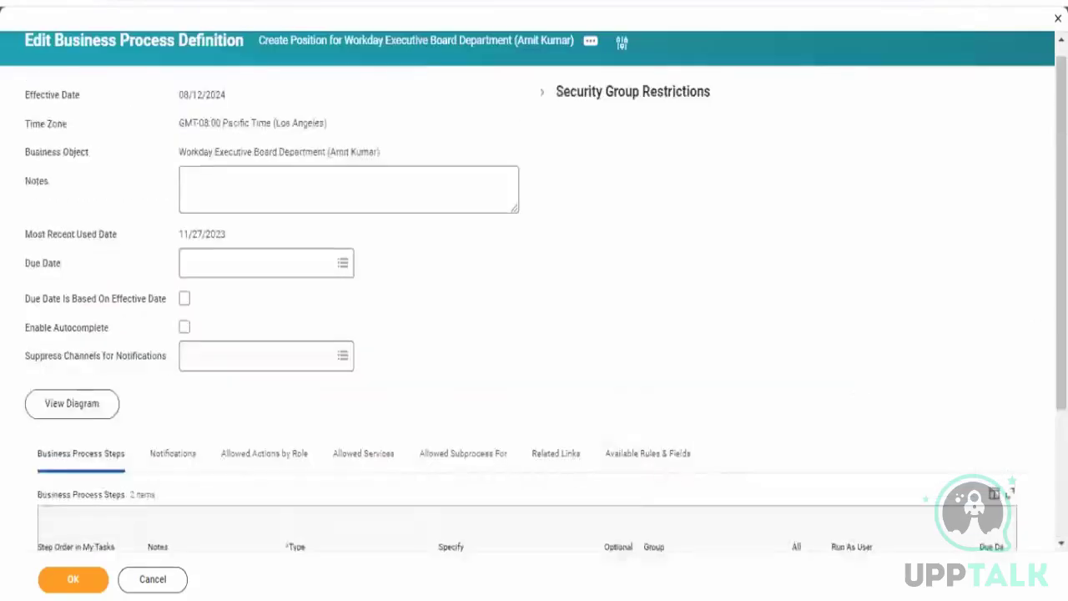
{"action": "scroll", "coordinate": [546, 292], "scroll_direction": "down", "scroll_amount": 3}
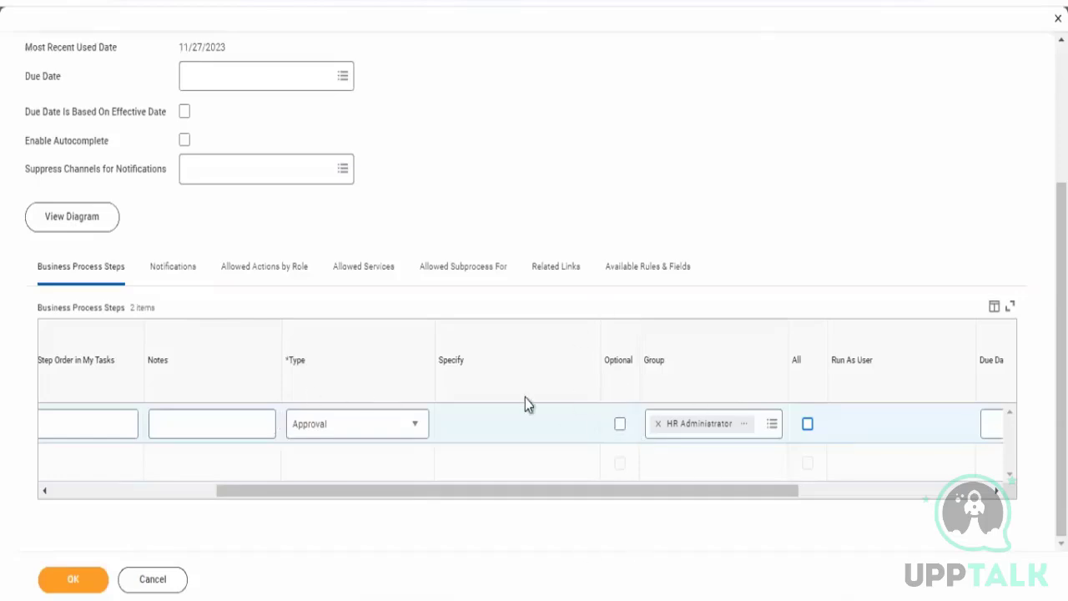
Step: Mark approval step b as optional and review its settings alongside step a
{"action": "left_click_drag", "start_coordinate": [301, 498], "coordinate": [60, 492]}
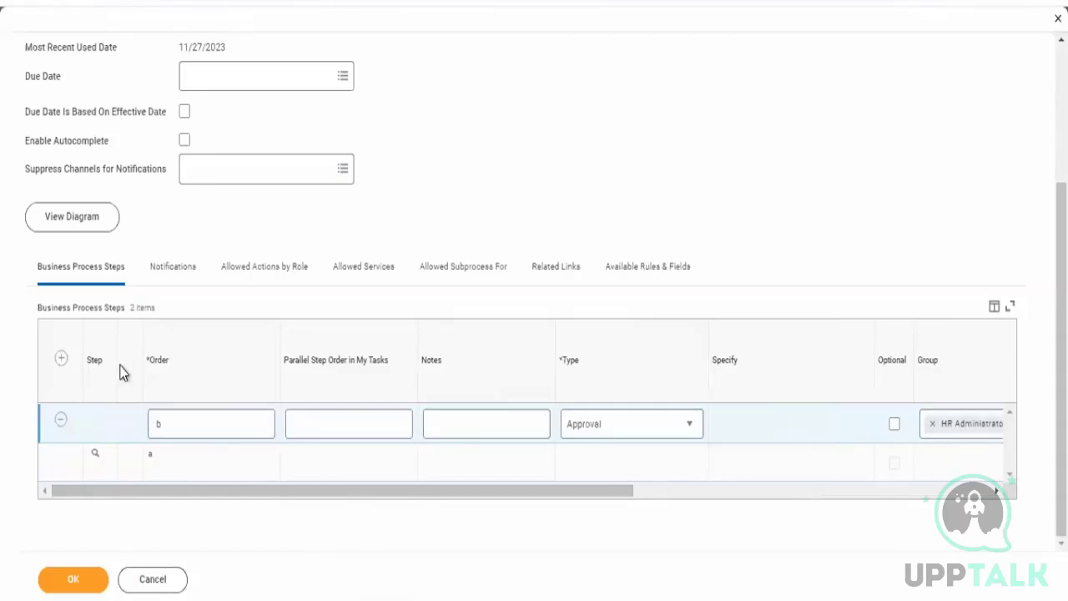
{"action": "left_click_drag", "start_coordinate": [473, 490], "coordinate": [562, 482]}
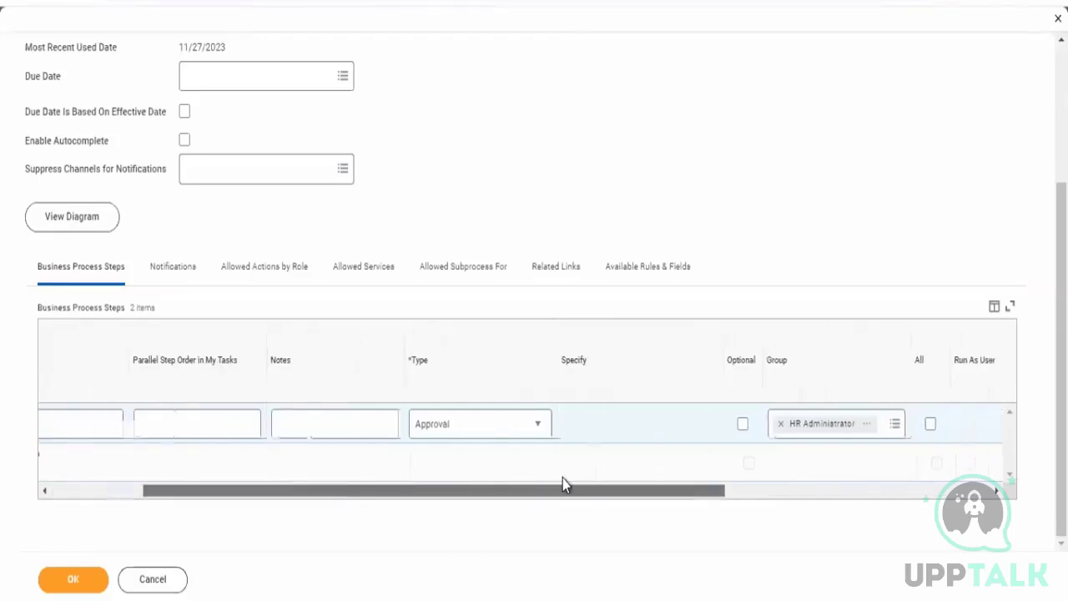
{"action": "left_click", "coordinate": [742, 424]}
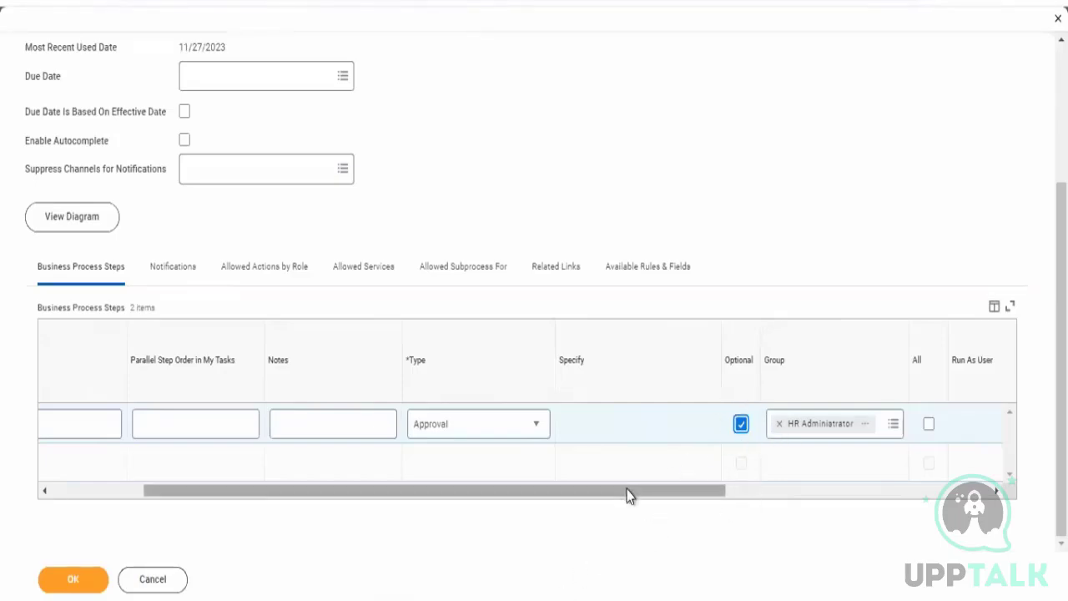
{"action": "left_click_drag", "start_coordinate": [625, 495], "coordinate": [372, 503]}
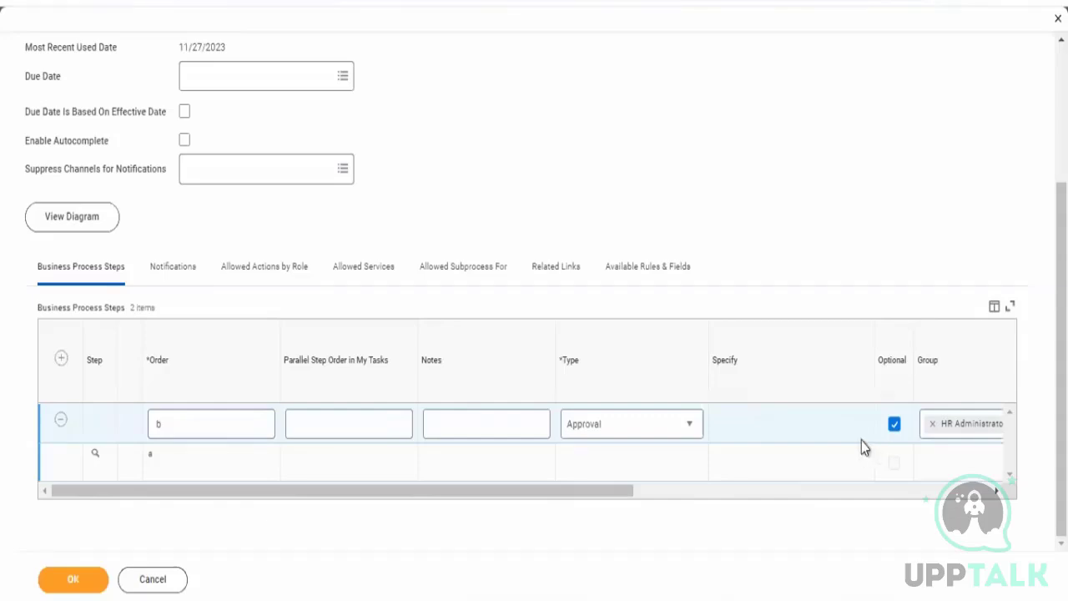
{"action": "left_click_drag", "start_coordinate": [593, 492], "coordinate": [1025, 509]}
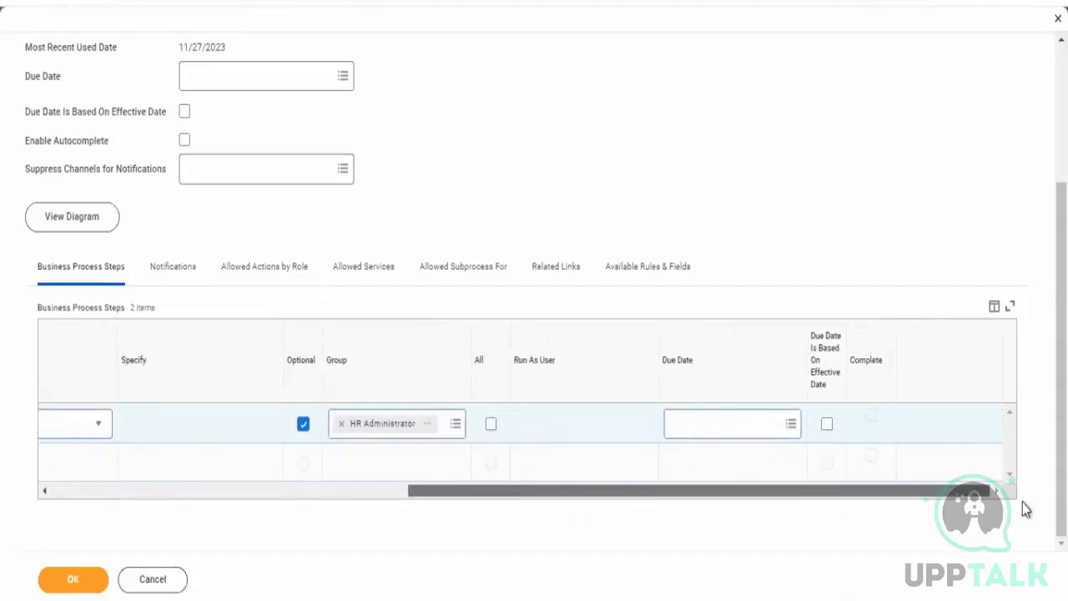
{"action": "left_click_drag", "start_coordinate": [1022, 503], "coordinate": [503, 535]}
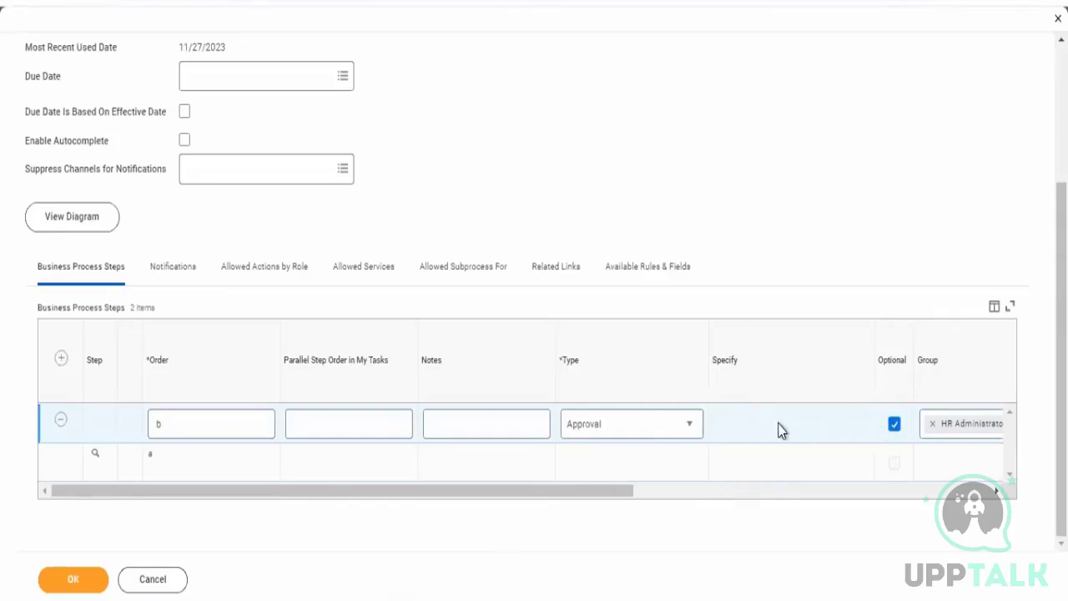
{"action": "double_click", "coordinate": [154, 456]}
{"action": "left_click", "coordinate": [154, 458]}
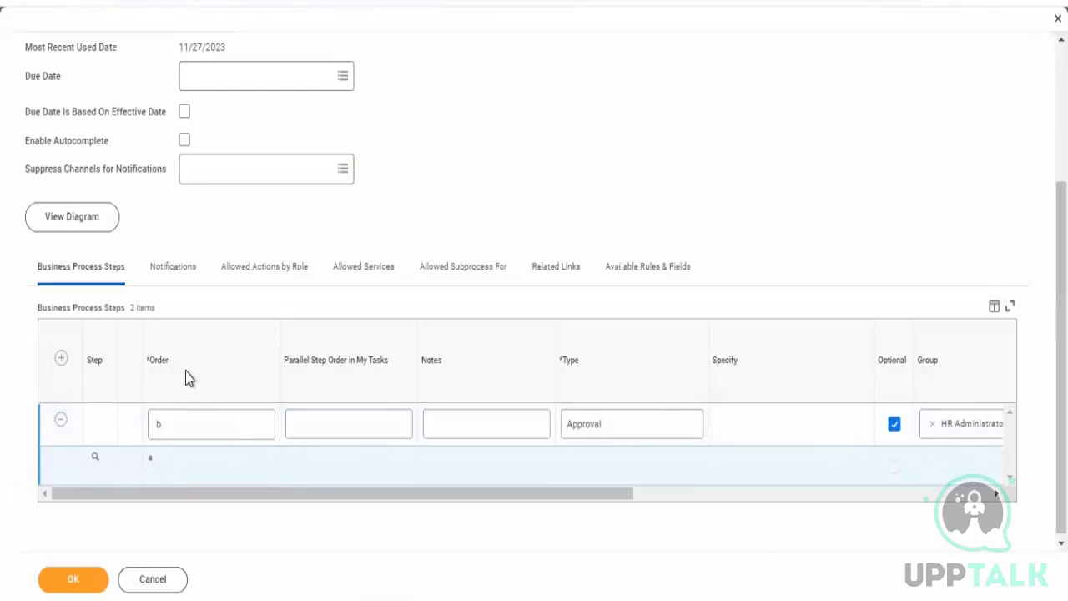
Step: Clear the Optional setting of approval step b
{"action": "left_click", "coordinate": [895, 426]}
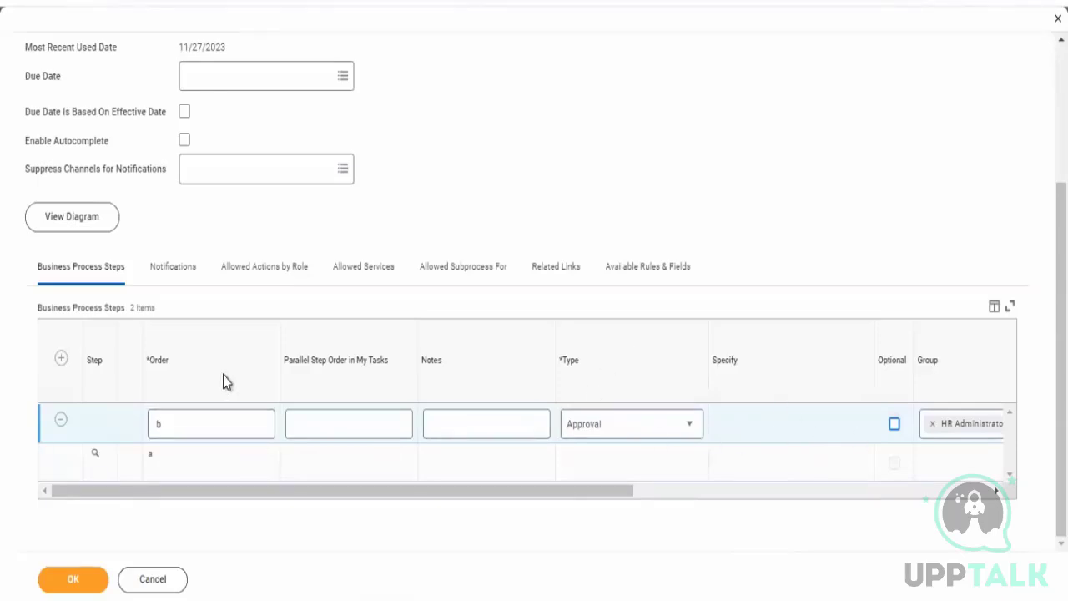
{"action": "left_click", "coordinate": [897, 427]}
{"action": "left_click_drag", "start_coordinate": [536, 488], "coordinate": [230, 441]}
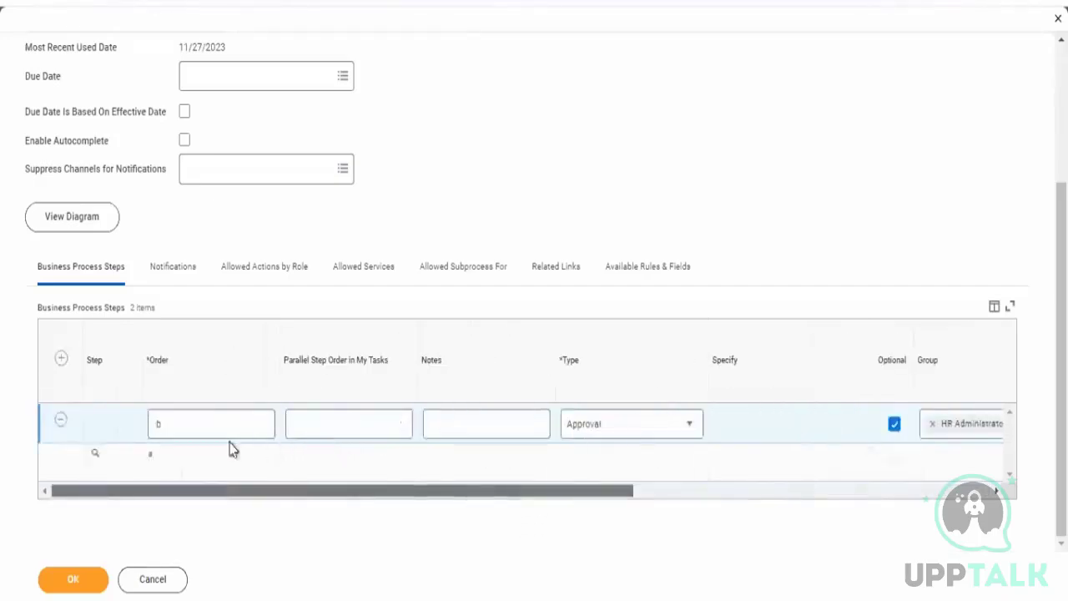
{"action": "left_click", "coordinate": [894, 425]}
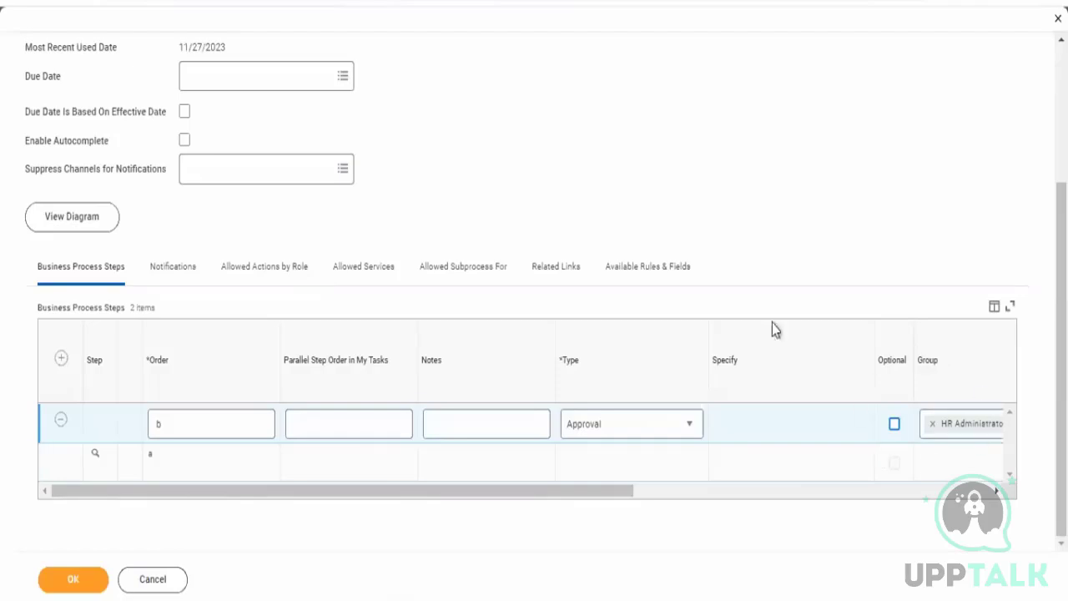
Step: Set step b's type to Approval Chain and add HSM_Manager from the security groups allowed for the workflow step
{"action": "left_click", "coordinate": [601, 438]}
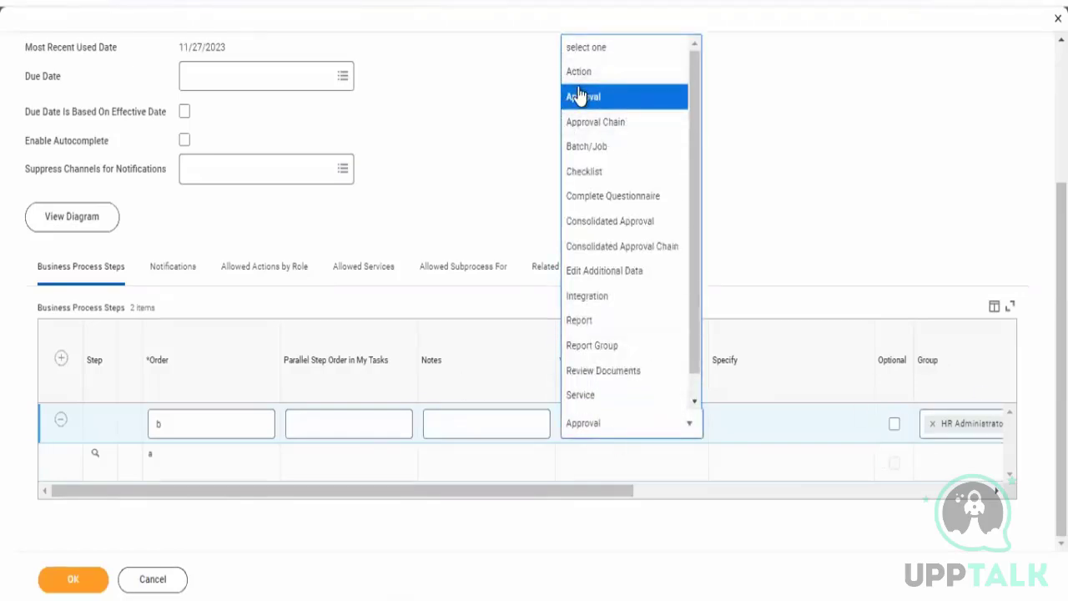
{"action": "left_click", "coordinate": [602, 125]}
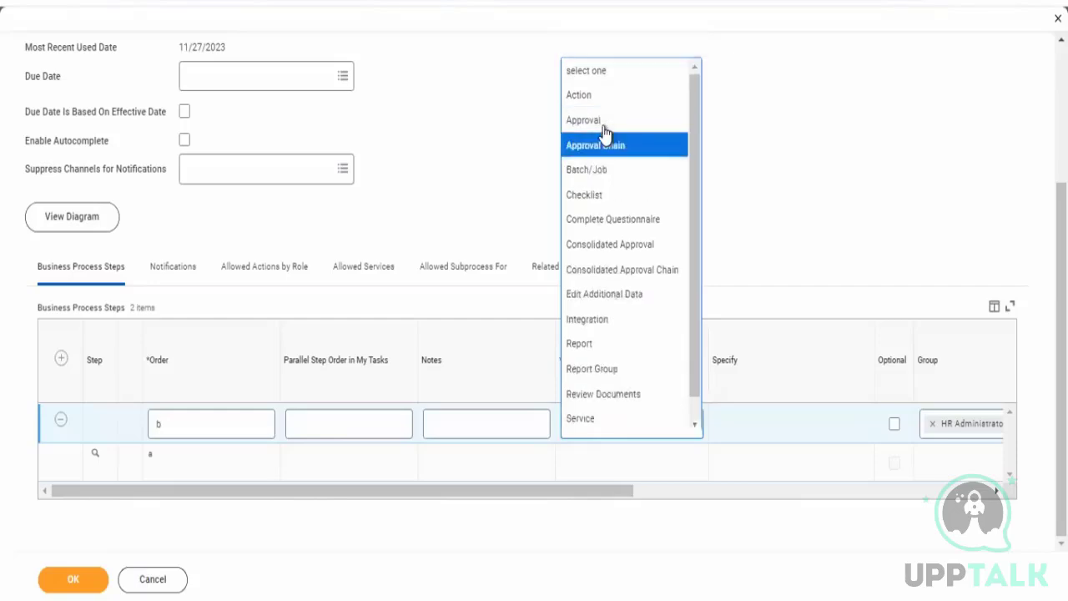
{"action": "left_click_drag", "start_coordinate": [589, 524], "coordinate": [777, 524]}
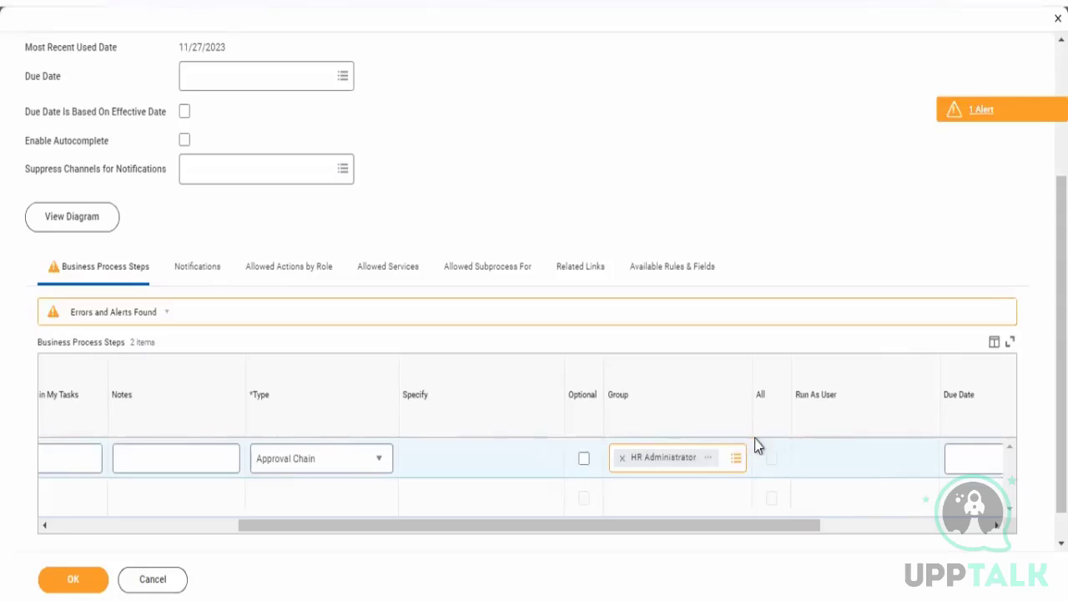
{"action": "left_click", "coordinate": [733, 463]}
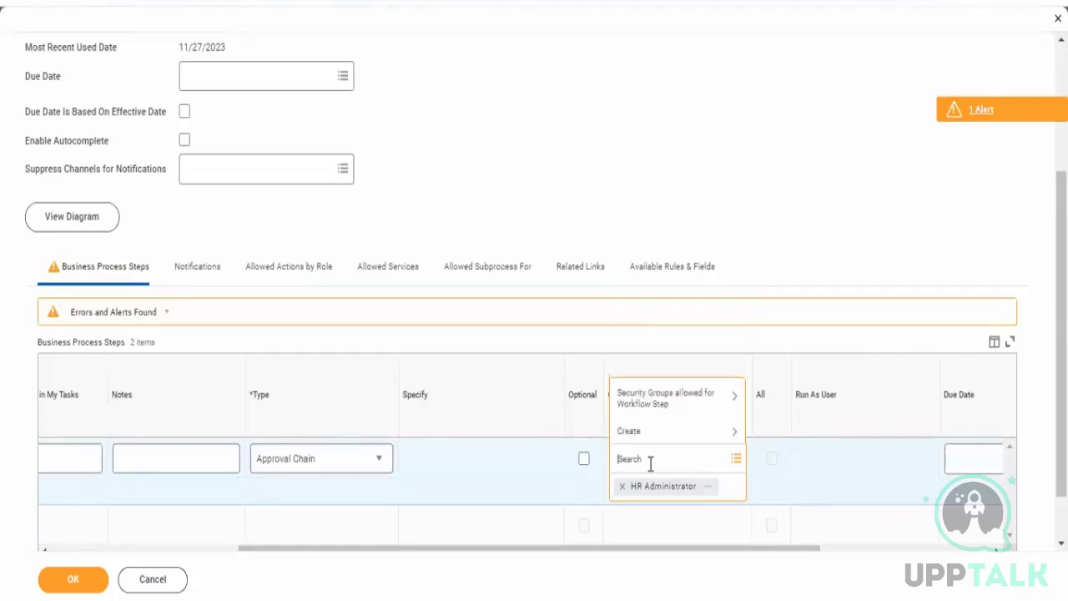
{"action": "left_click", "coordinate": [692, 400]}
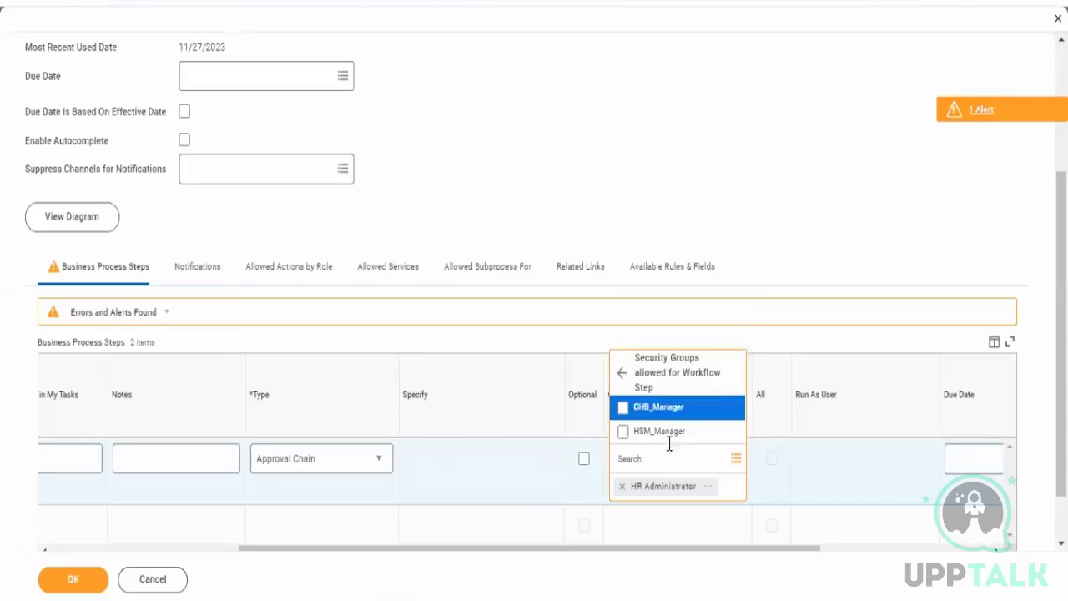
{"action": "left_click", "coordinate": [668, 433]}
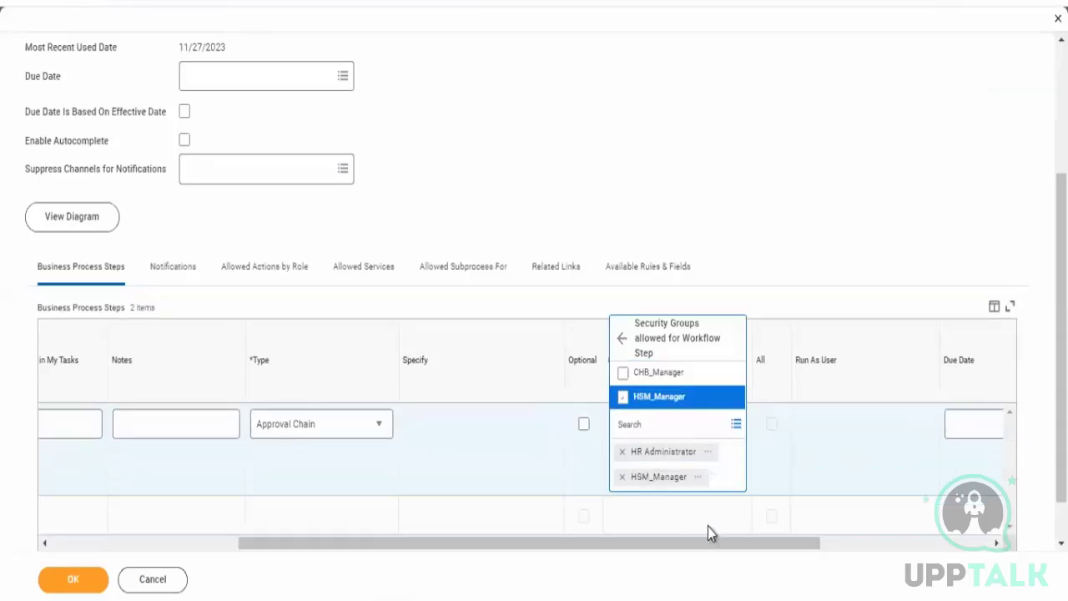
Step: Set step b back to Approval with only the HR Administrator group, and try out its All option
{"action": "left_click", "coordinate": [806, 460]}
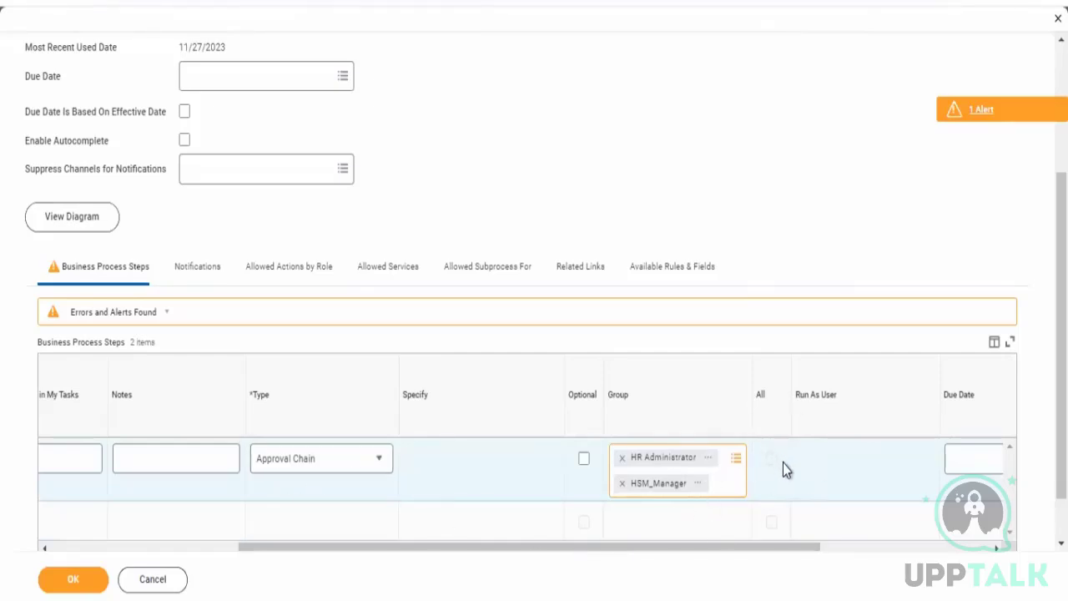
{"action": "left_click", "coordinate": [281, 464]}
{"action": "left_click", "coordinate": [282, 110]}
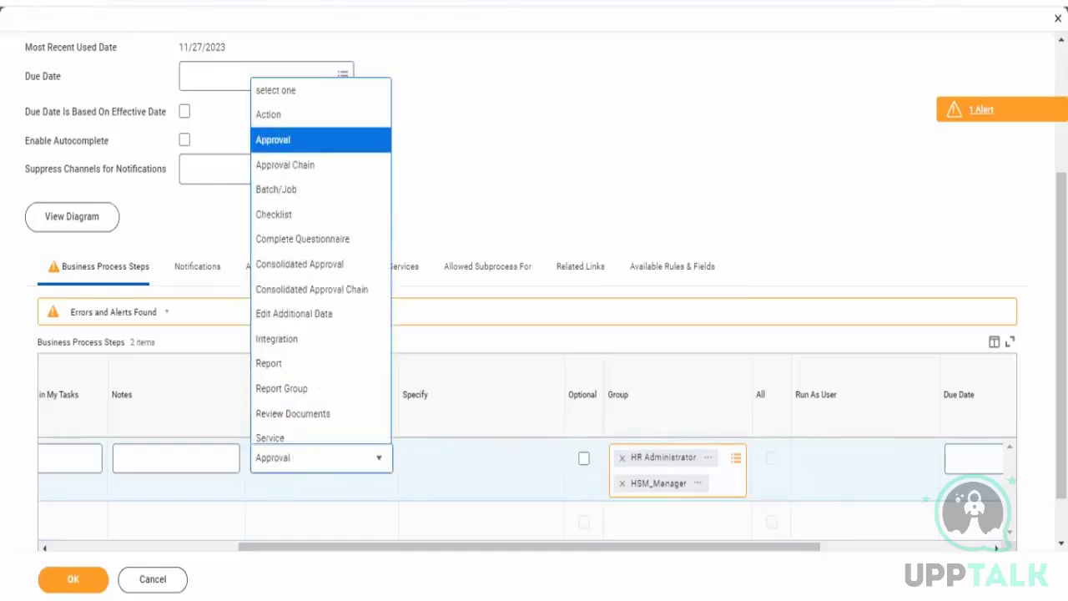
{"action": "left_click", "coordinate": [621, 449]}
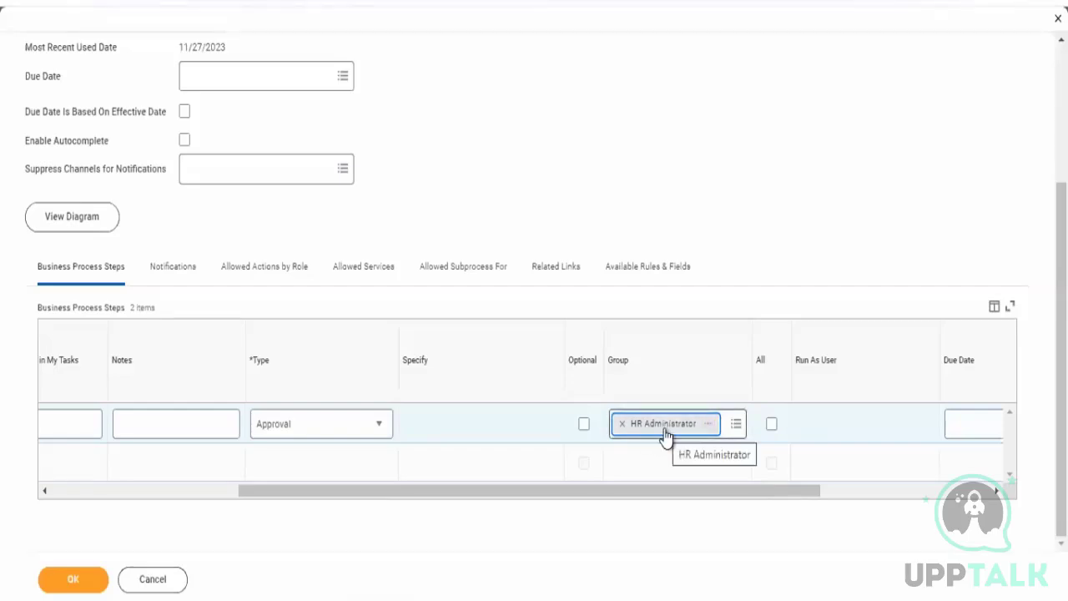
{"action": "left_click", "coordinate": [770, 426]}
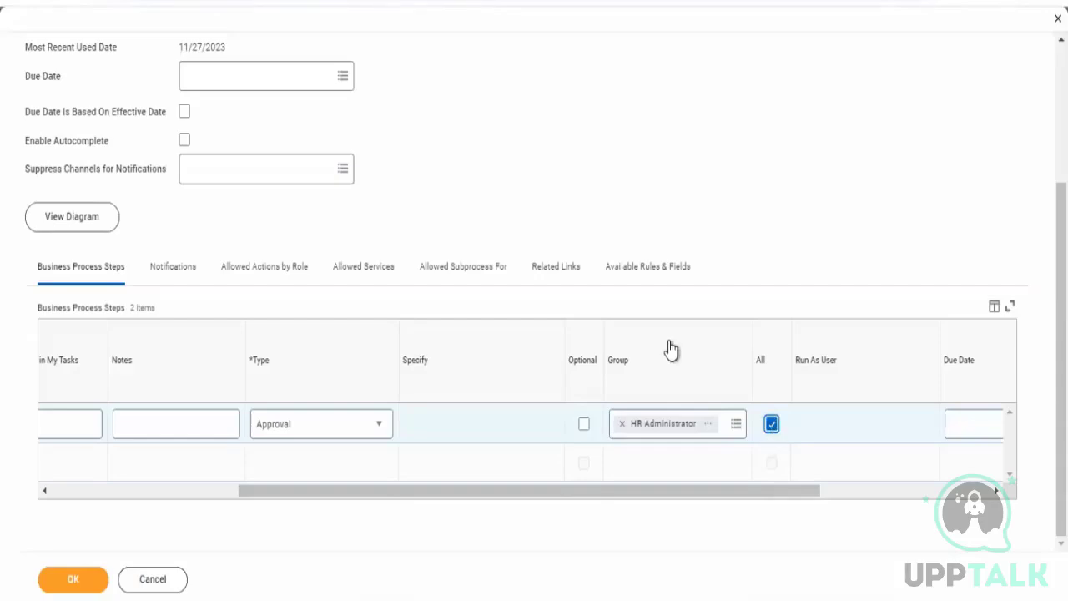
{"action": "left_click", "coordinate": [770, 425]}
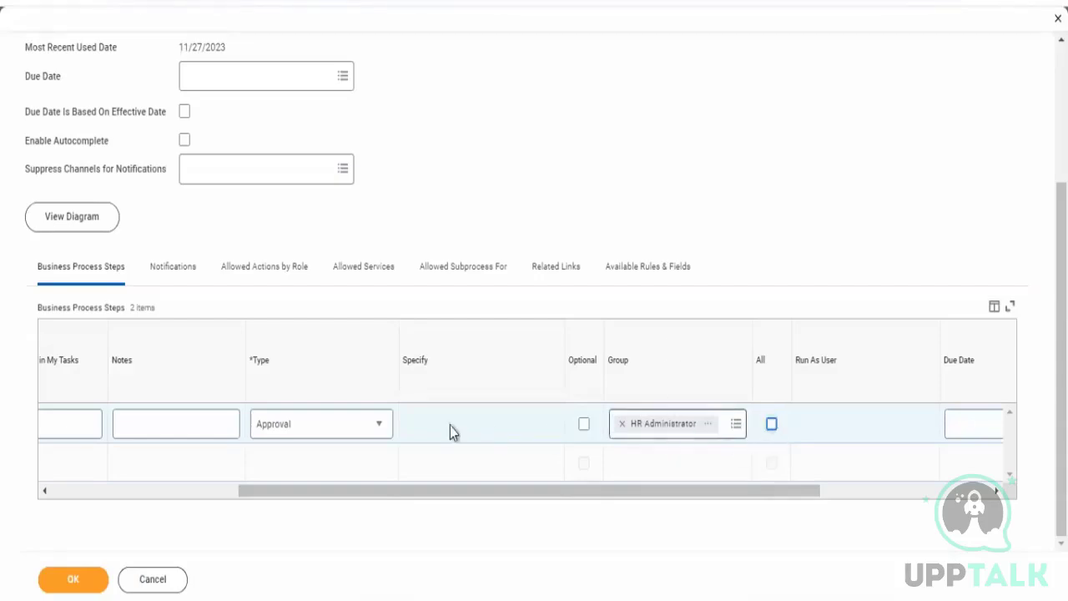
Step: Set step b's type to Approval Chain again and add HSM_Manager alongside HR Administrator as its groups
{"action": "left_click", "coordinate": [361, 424]}
{"action": "left_click", "coordinate": [276, 132]}
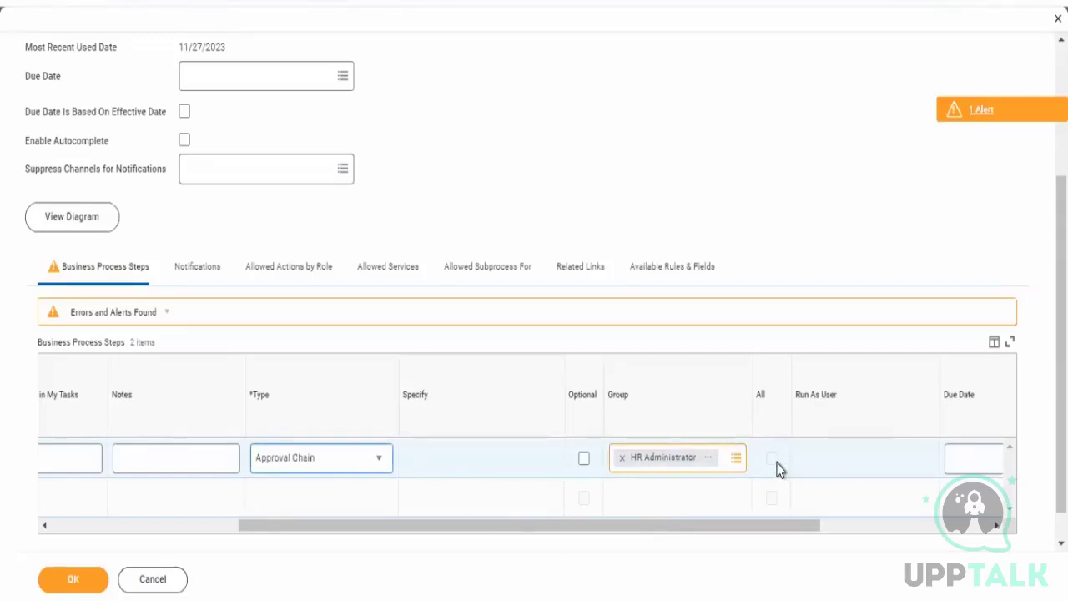
{"action": "left_click", "coordinate": [738, 457]}
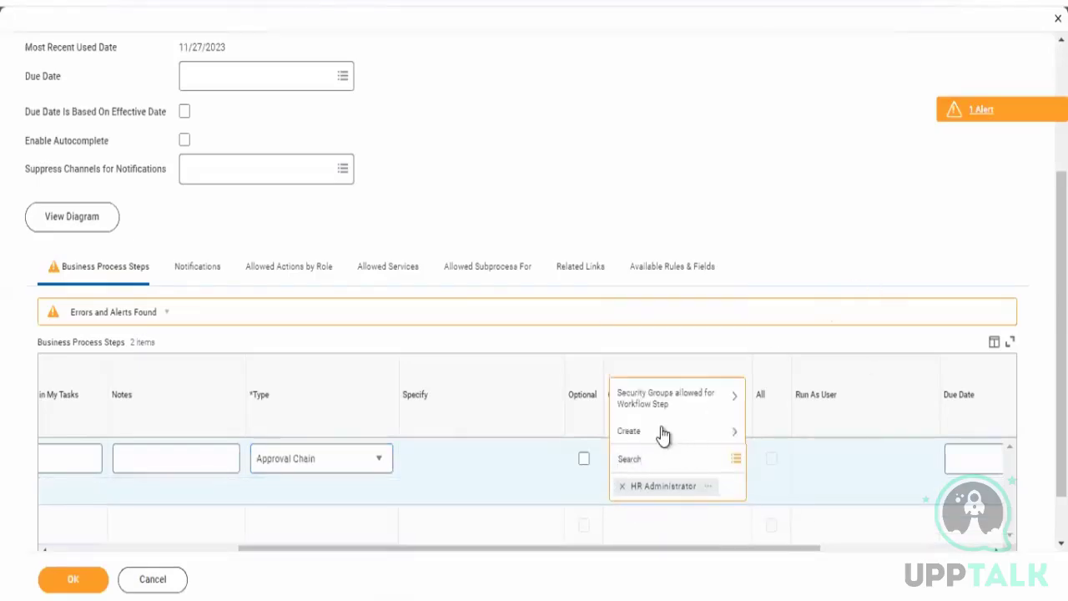
{"action": "left_click", "coordinate": [690, 416]}
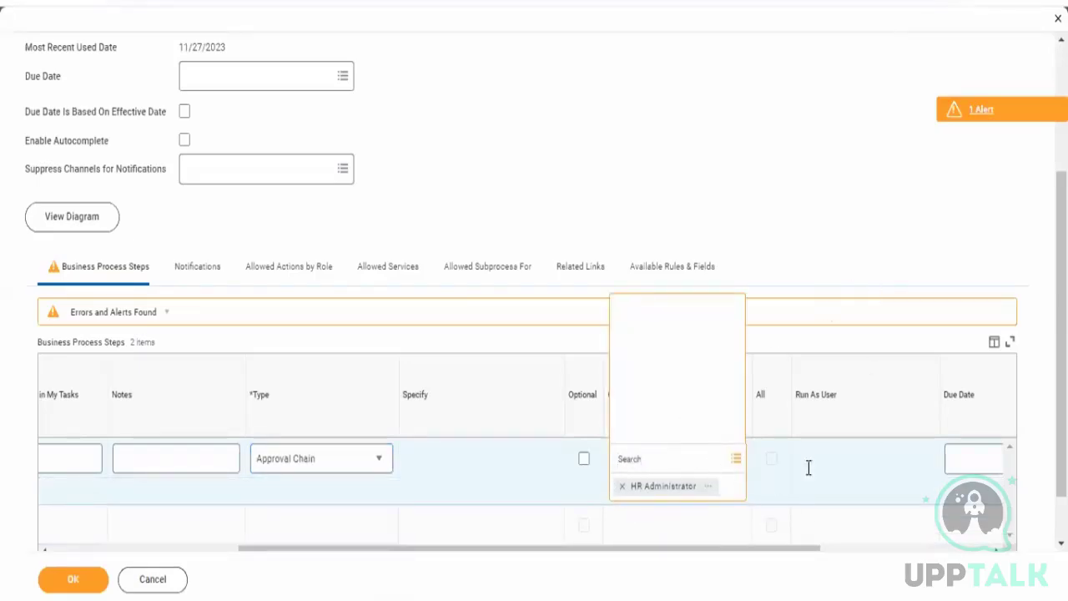
{"action": "left_click", "coordinate": [656, 432]}
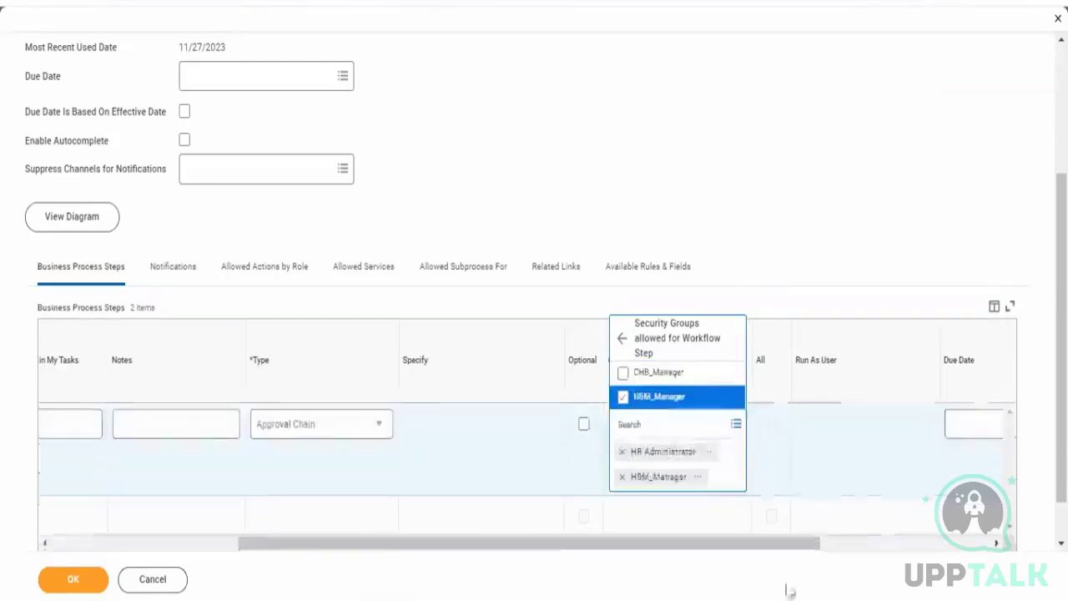
{"action": "left_click", "coordinate": [849, 462]}
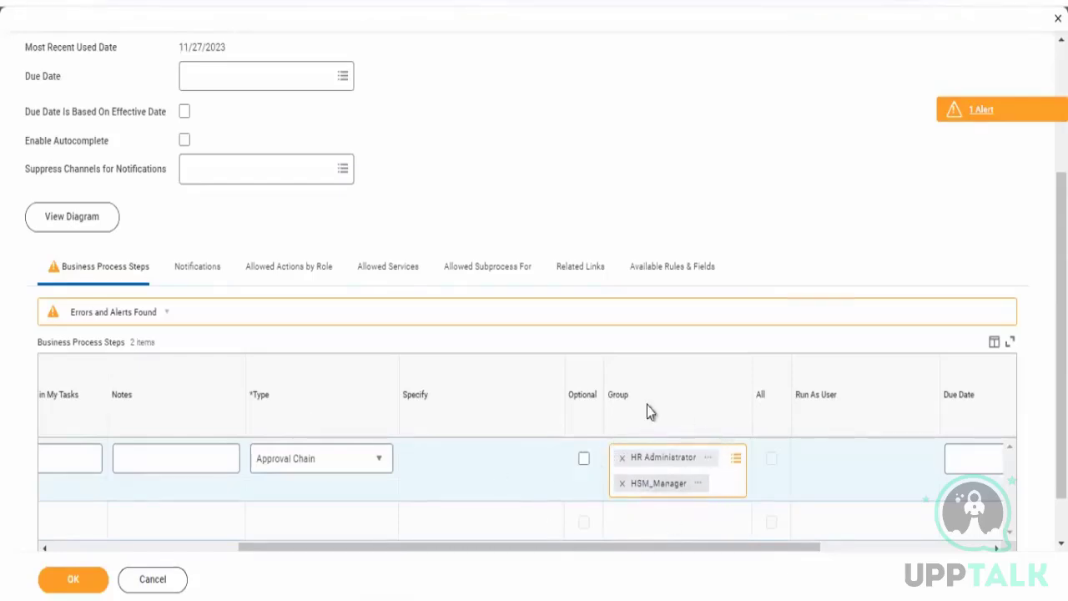
Step: Try the Optional setting on approval chain step b and clear it again
{"action": "left_click", "coordinate": [582, 465]}
{"action": "mouse_move", "coordinate": [441, 600]}
{"action": "left_click", "coordinate": [582, 466]}
Step: Add a business process step with order c, type Action, and specify Review Position Request
{"action": "left_click", "coordinate": [198, 546]}
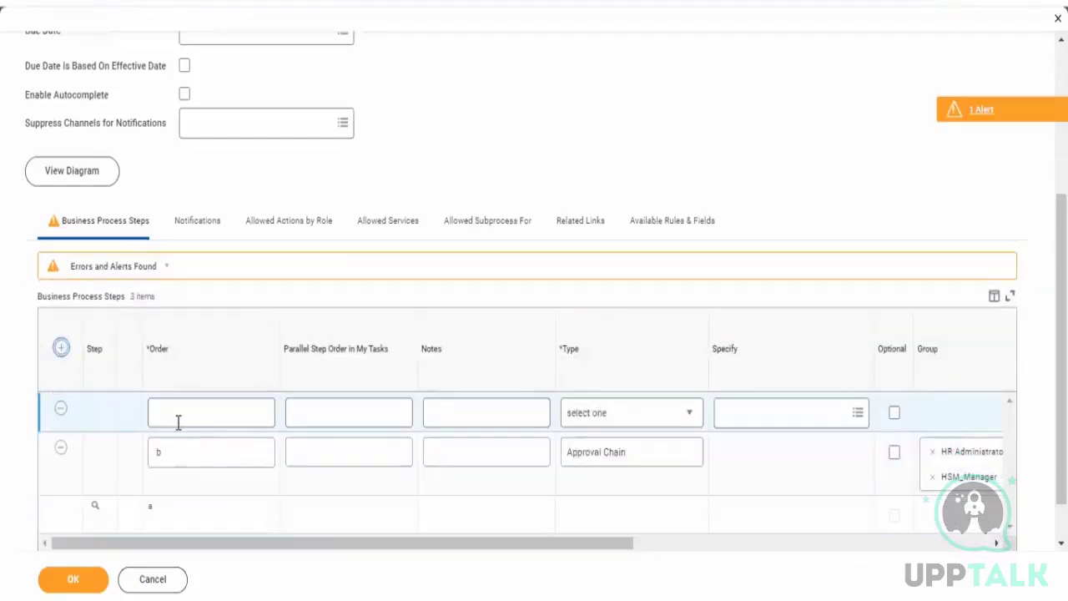
{"action": "left_click", "coordinate": [177, 415]}
{"action": "type", "text": "c"}
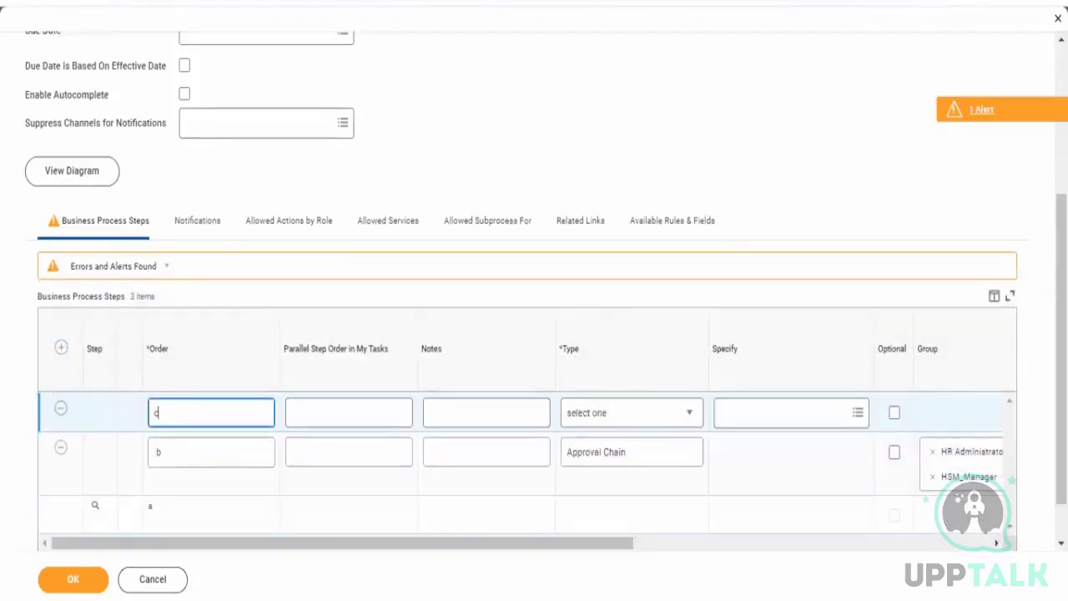
{"action": "left_click", "coordinate": [646, 426]}
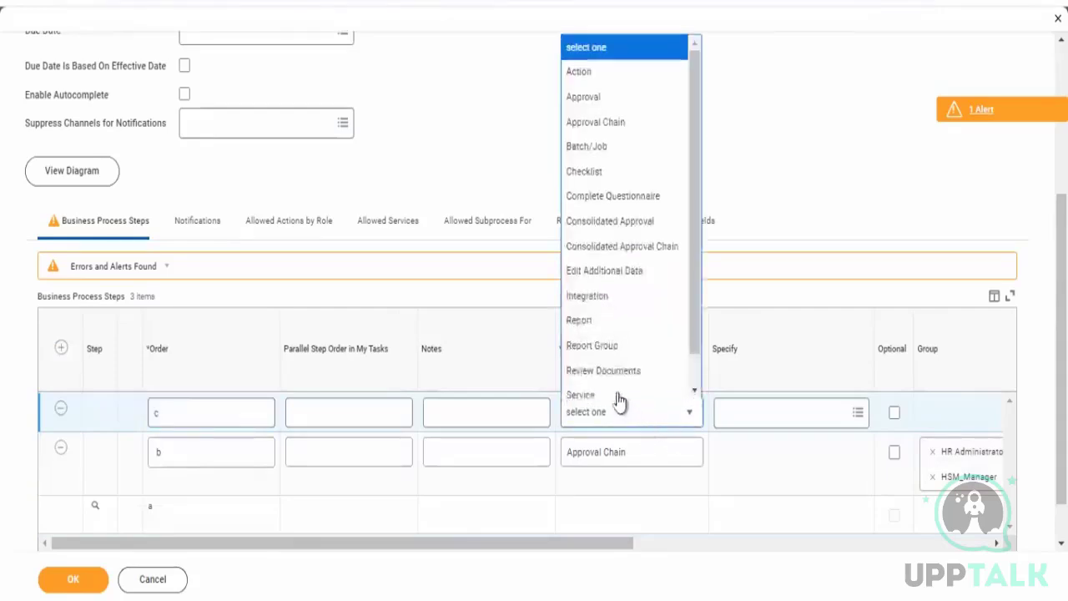
{"action": "left_click", "coordinate": [580, 72]}
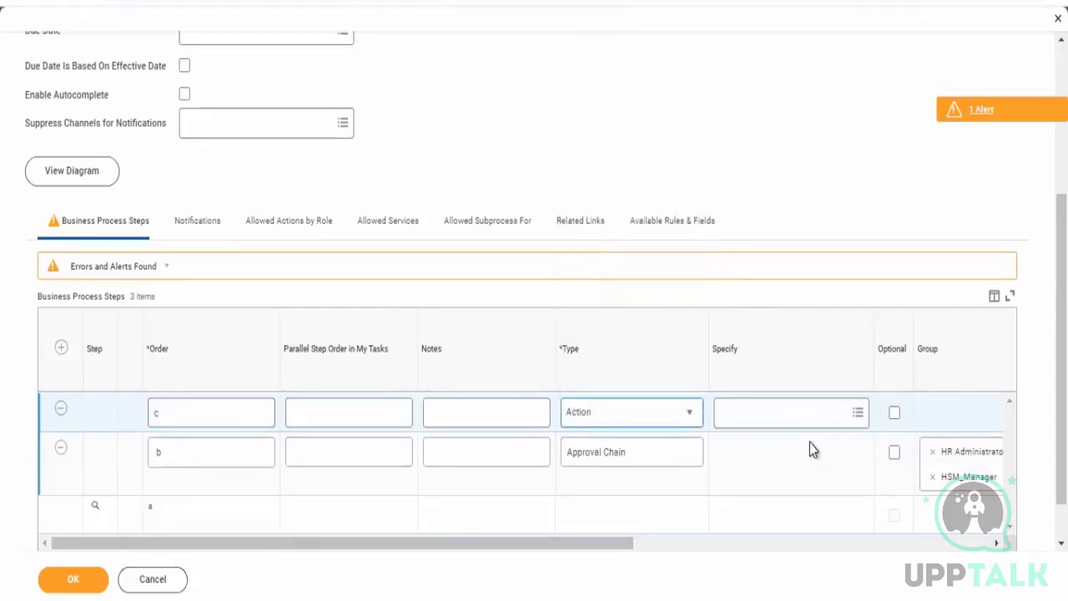
{"action": "left_click", "coordinate": [787, 423]}
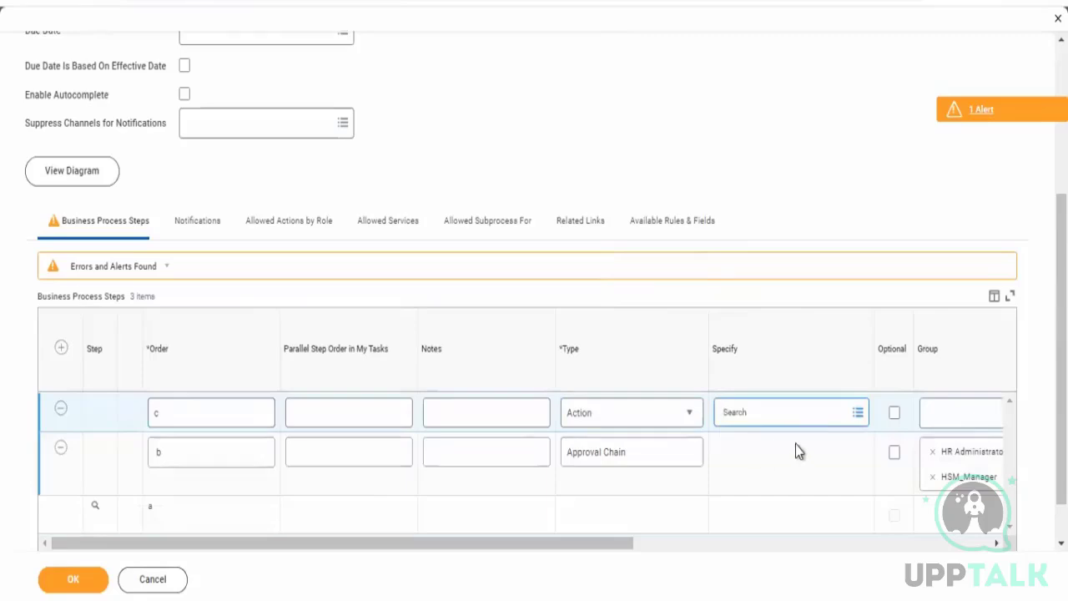
{"action": "left_click", "coordinate": [863, 414]}
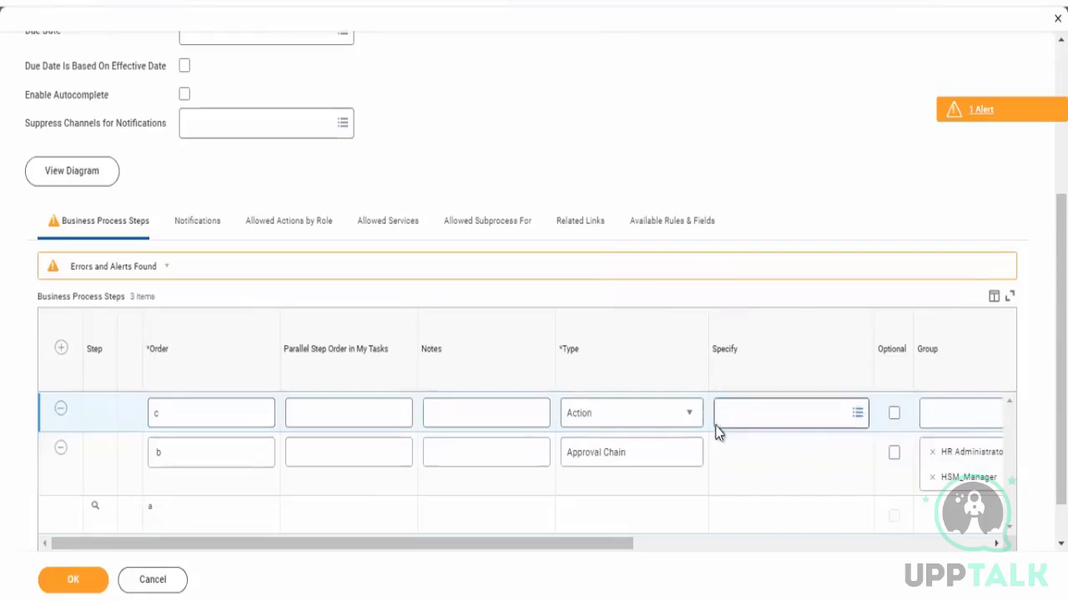
{"action": "left_click", "coordinate": [796, 415]}
{"action": "left_click", "coordinate": [782, 385]}
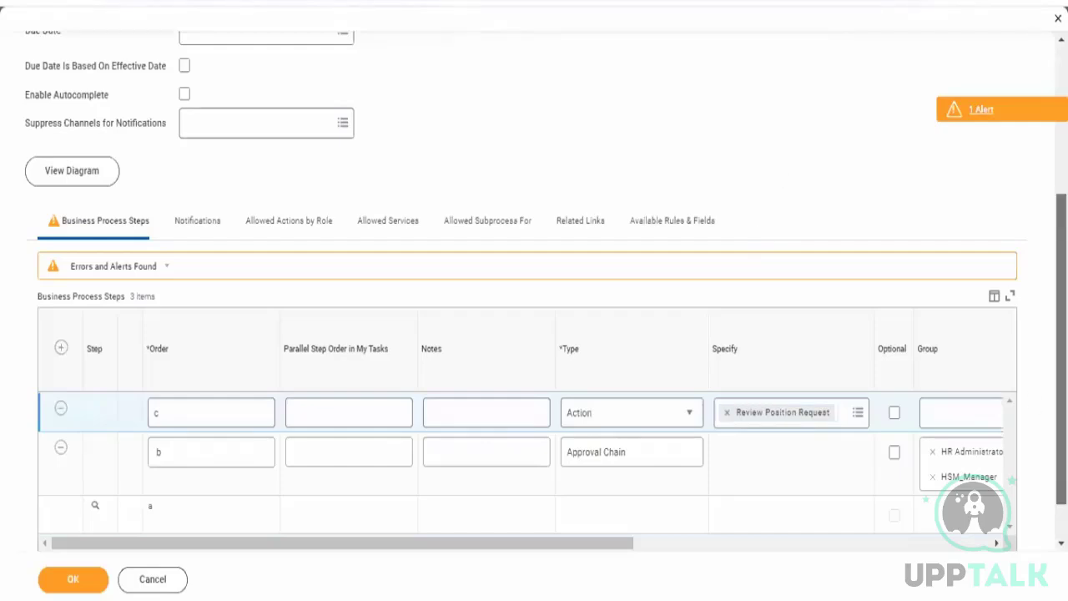
Step: Mark approval chain step b as optional, compare it with action step c, and clear the Optional setting
{"action": "scroll", "coordinate": [527, 553], "scroll_direction": "down", "scroll_amount": 2}
{"action": "scroll", "coordinate": [634, 500], "scroll_direction": "right", "scroll_amount": 3}
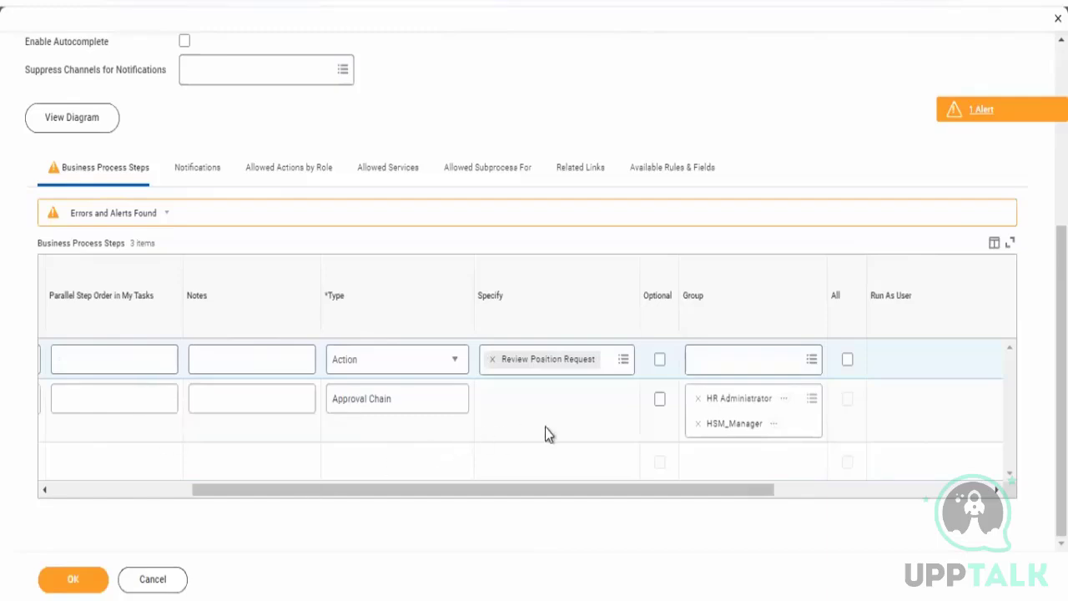
{"action": "left_click", "coordinate": [660, 401]}
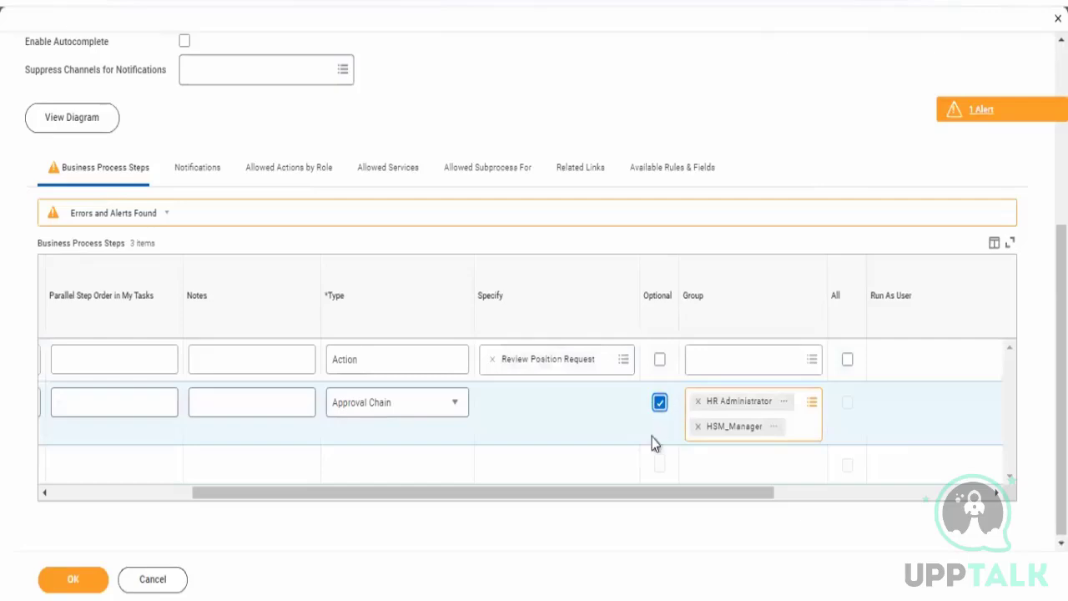
{"action": "left_click_drag", "start_coordinate": [615, 492], "coordinate": [245, 494]}
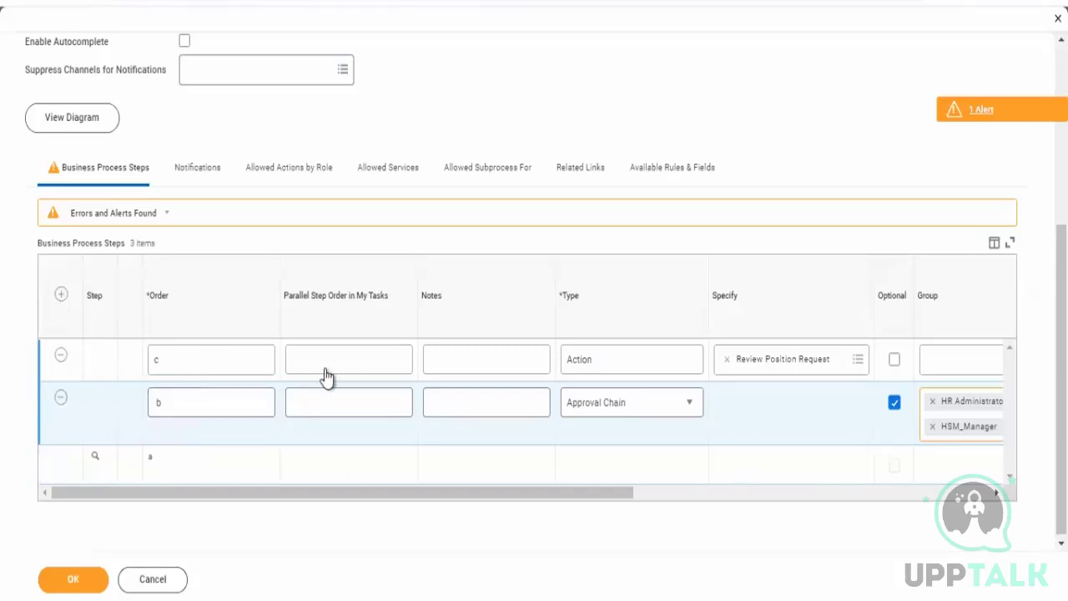
{"action": "left_click", "coordinate": [171, 376]}
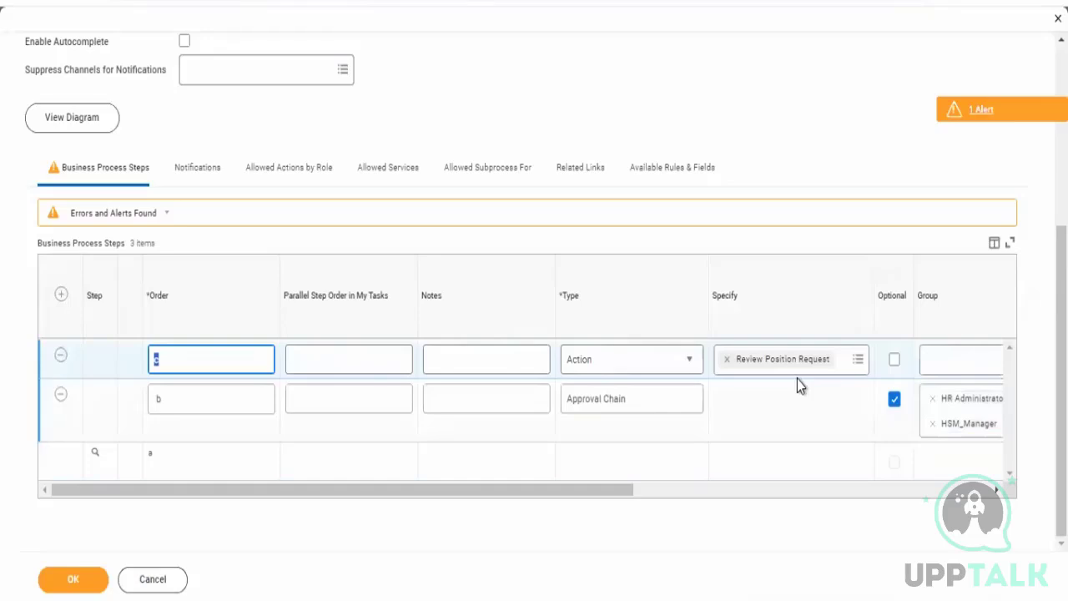
{"action": "left_click", "coordinate": [895, 402]}
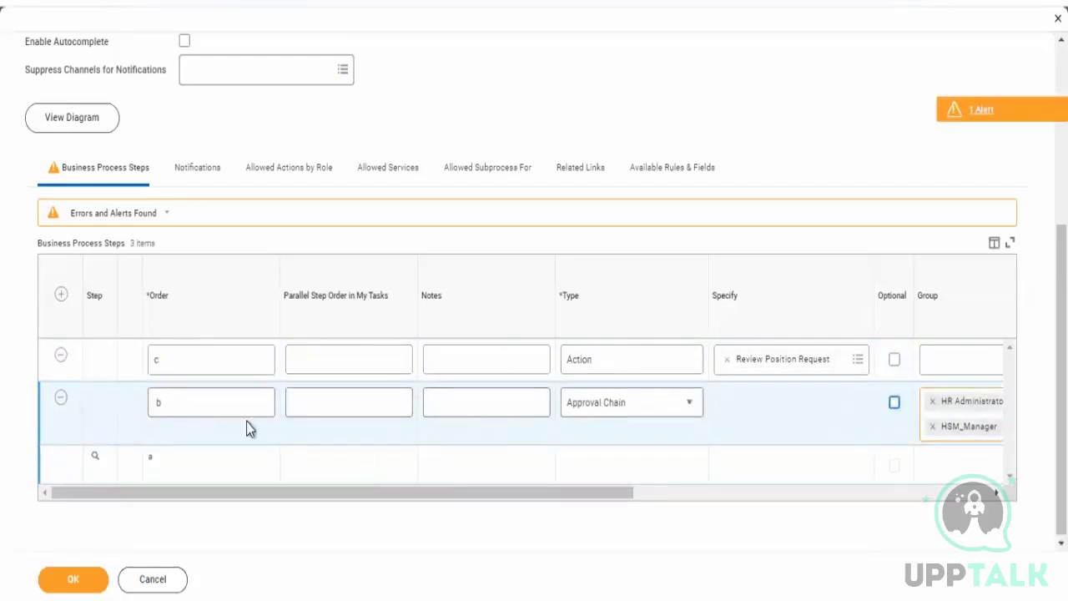
Step: Review step b's order and security groups, and cancel the edit of the Create Position definition
{"action": "left_click", "coordinate": [159, 402]}
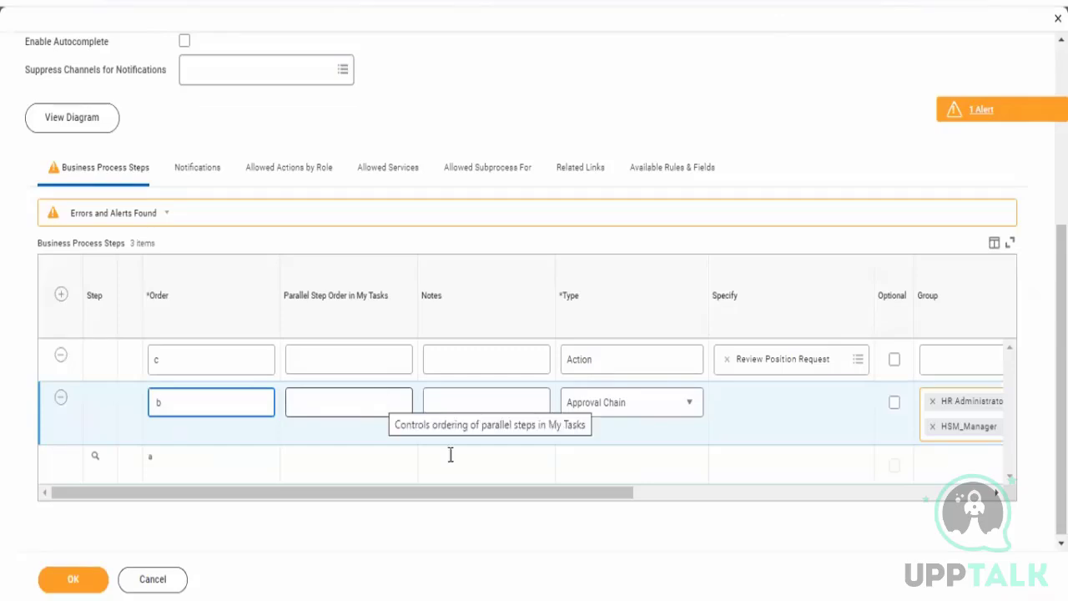
{"action": "left_click_drag", "start_coordinate": [607, 498], "coordinate": [899, 498]}
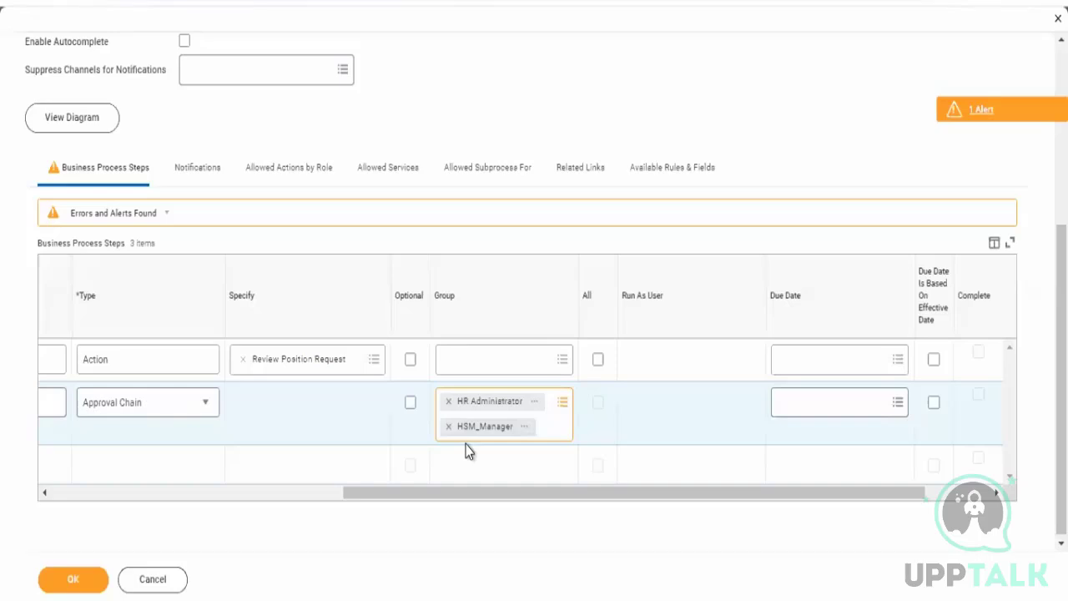
{"action": "left_click_drag", "start_coordinate": [430, 494], "coordinate": [2, 509]}
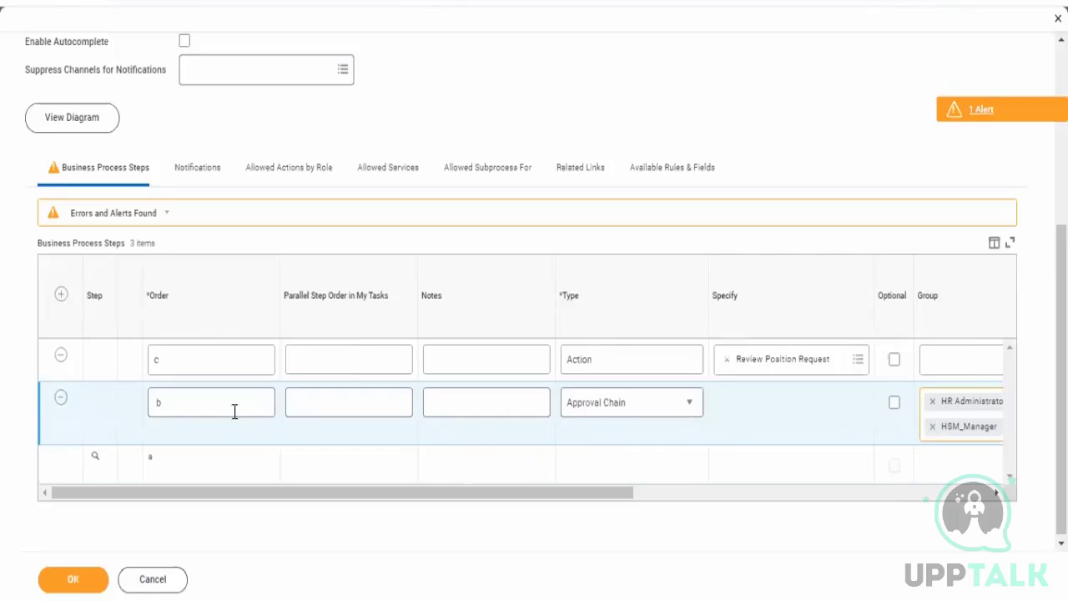
{"action": "left_click", "coordinate": [140, 373]}
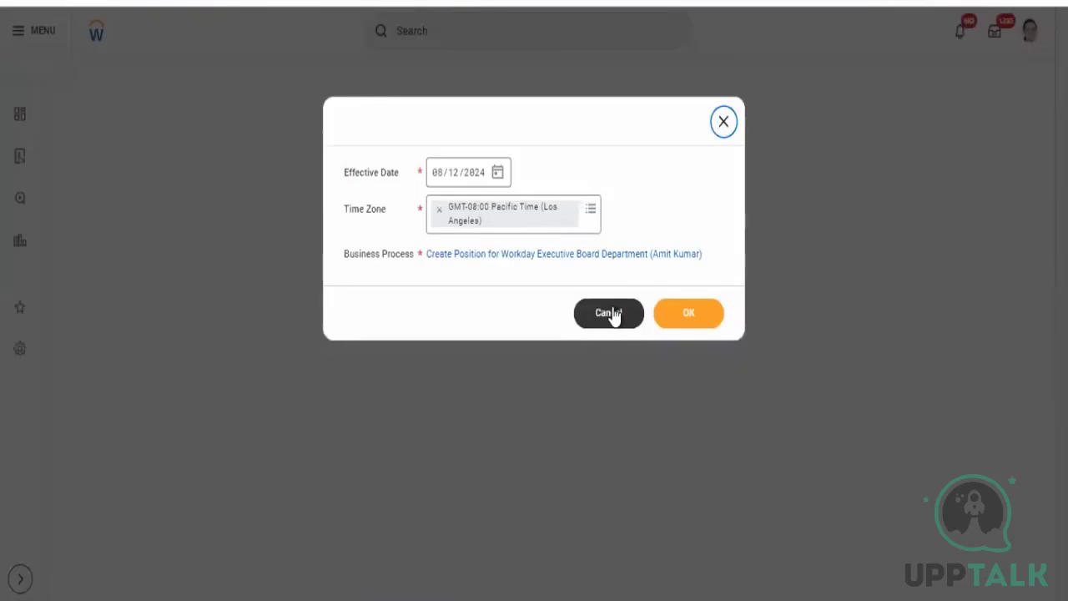
{"action": "key", "text": "Return"}
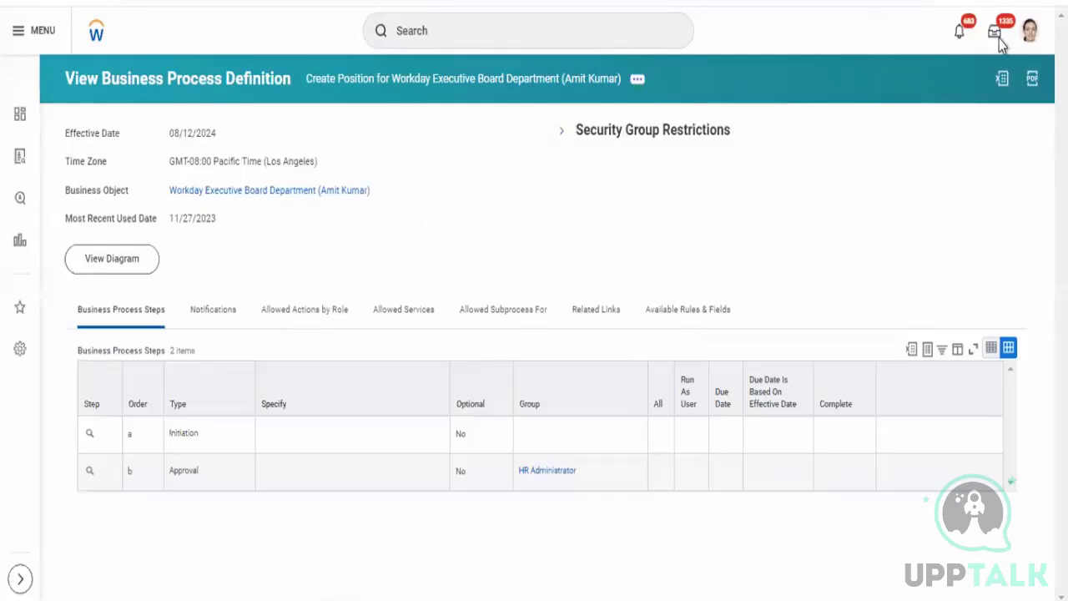
Step: Open the signed-in worker's own profile and go to its Manage Delegation Settings business process action
{"action": "left_click", "coordinate": [1030, 38]}
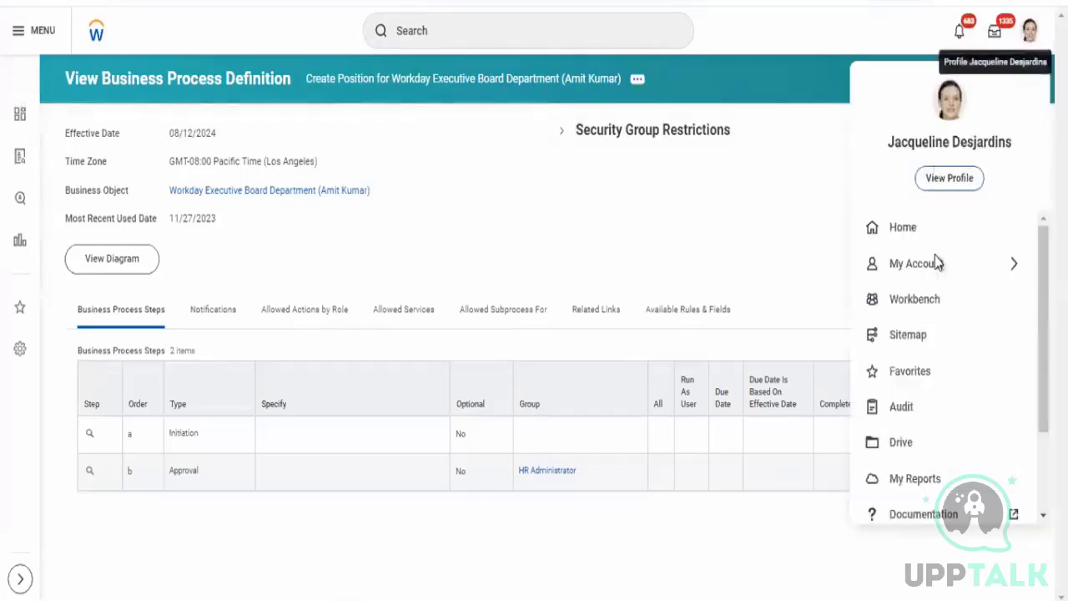
{"action": "left_click", "coordinate": [965, 185]}
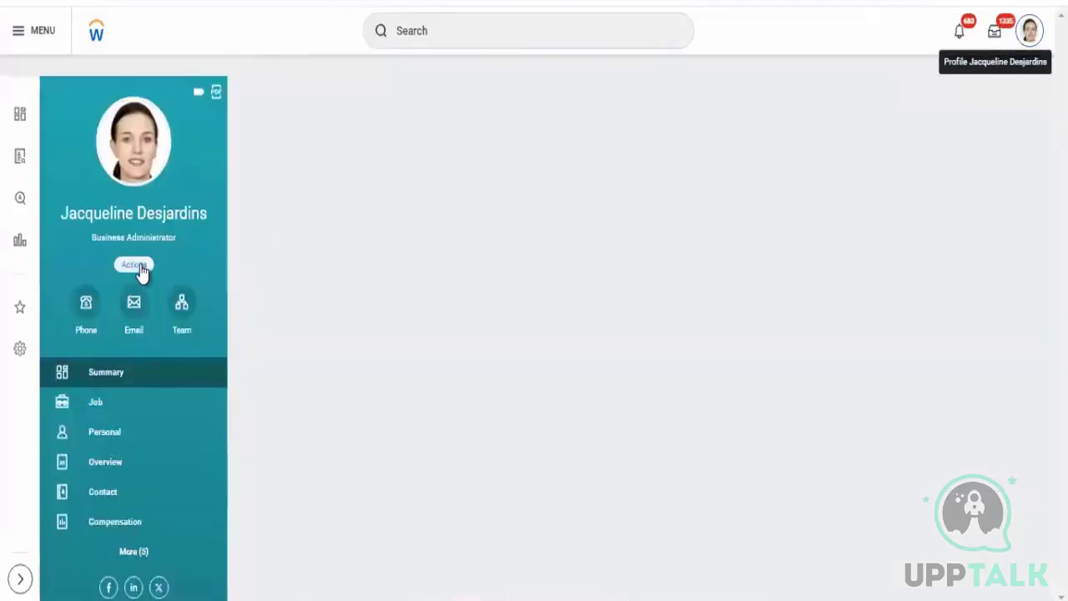
{"action": "left_click", "coordinate": [140, 266]}
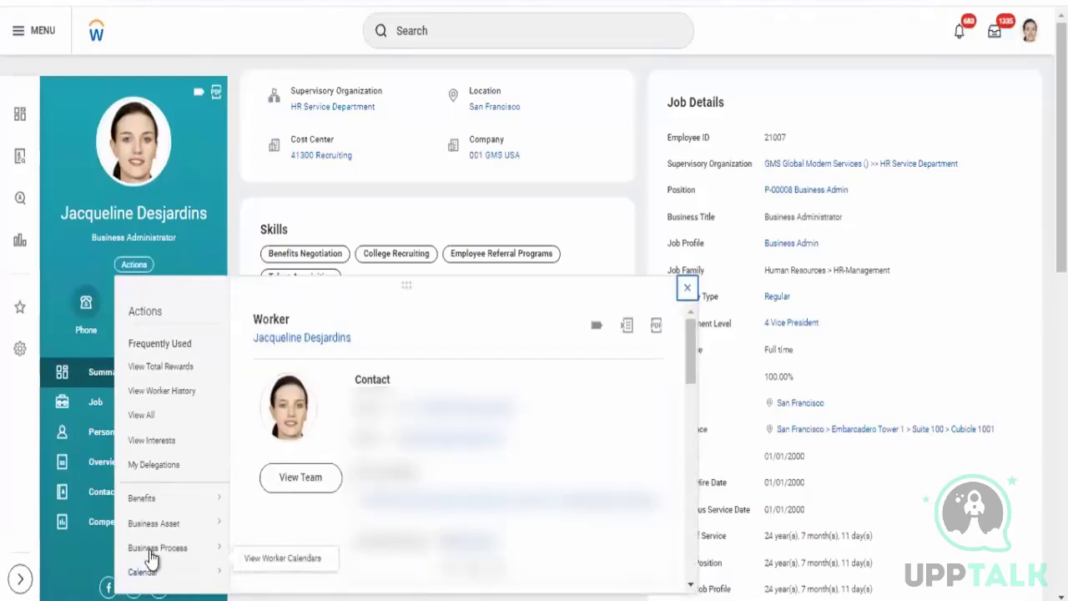
{"action": "mouse_move", "coordinate": [147, 551]}
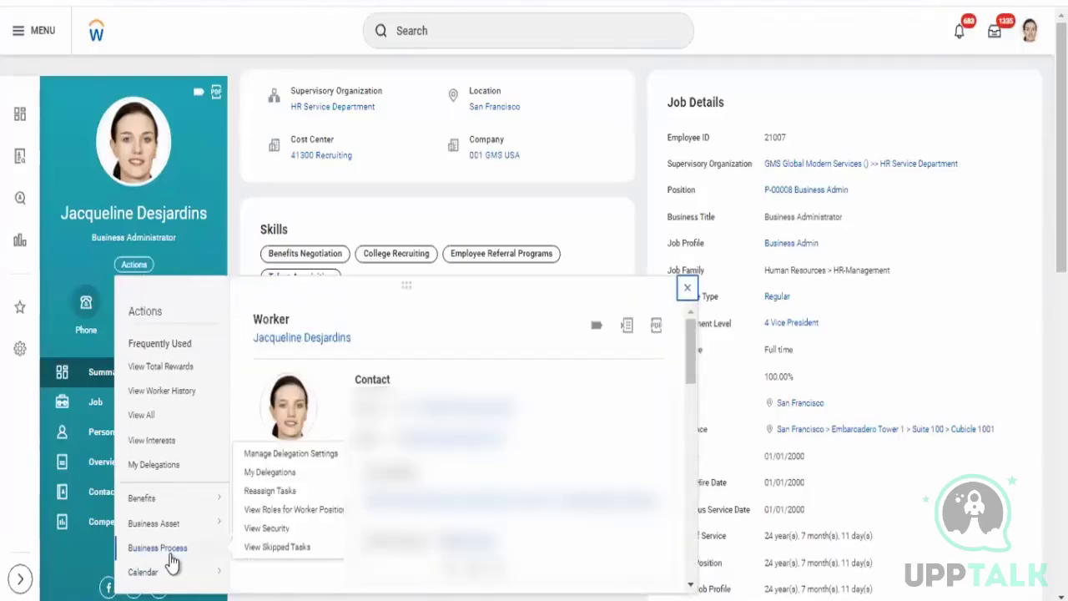
{"action": "left_click", "coordinate": [284, 454]}
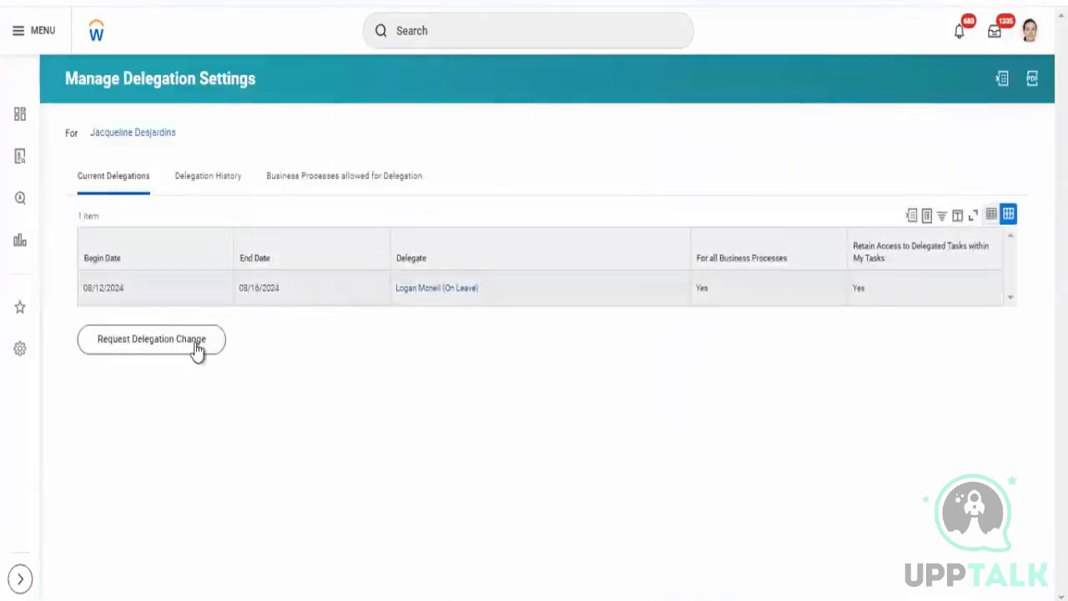
Step: Try to request a delegation change and inspect the business process actions available for the pending stopped-delegation event
{"action": "left_click", "coordinate": [197, 346]}
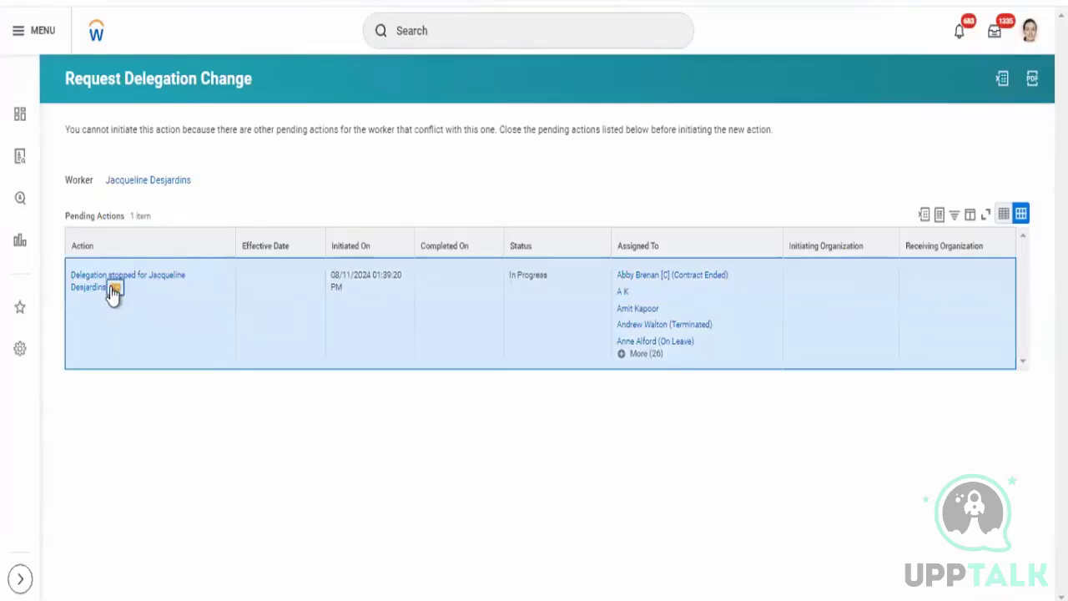
{"action": "left_click", "coordinate": [114, 287]}
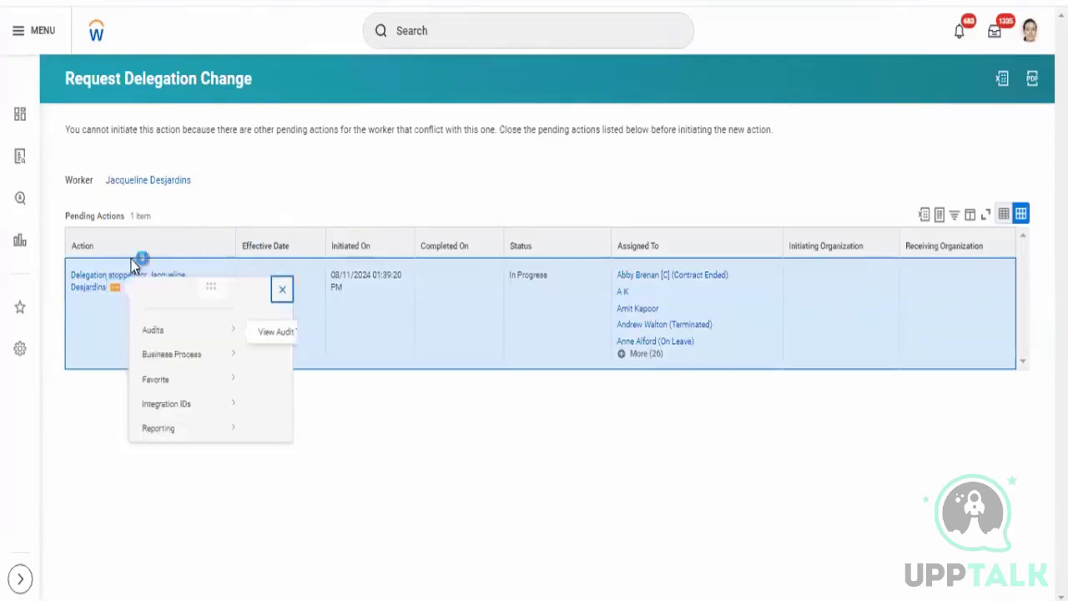
{"action": "mouse_move", "coordinate": [183, 370]}
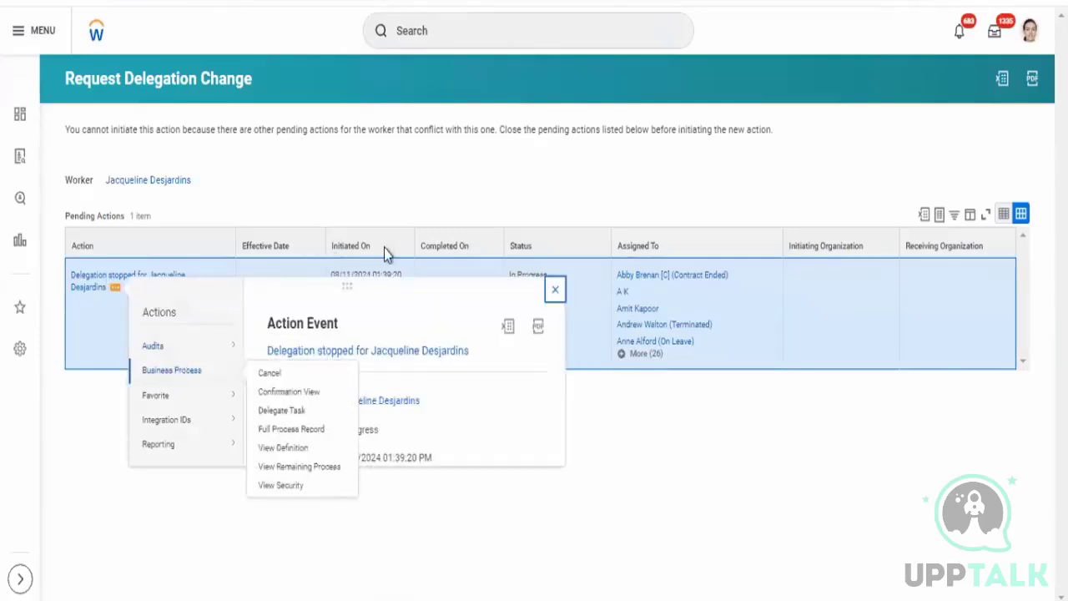
{"action": "left_click", "coordinate": [397, 187]}
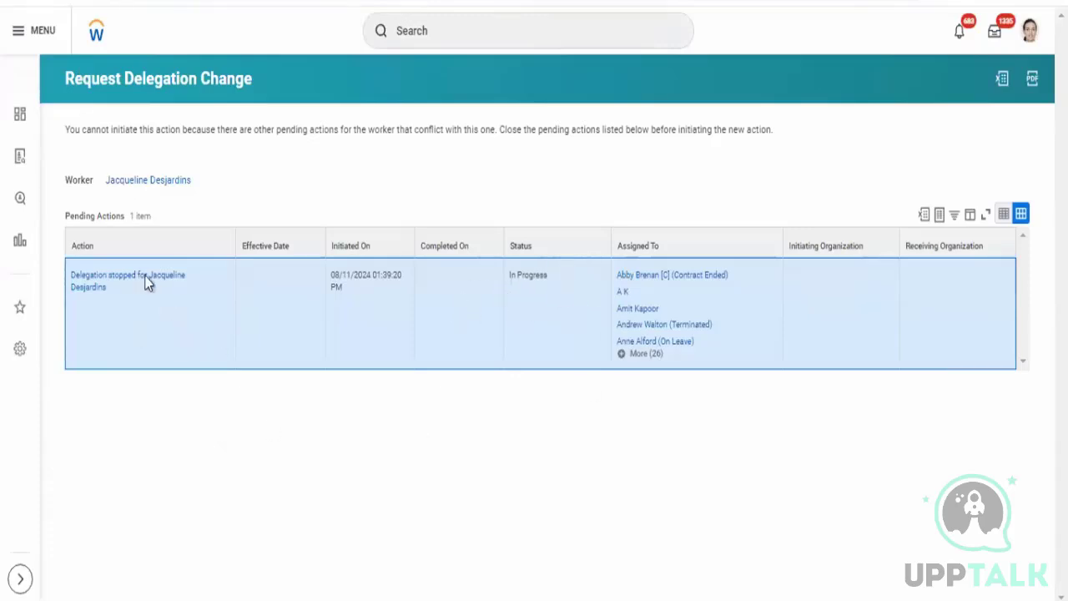
Step: Open My Delegations through the business process actions on the worker's profile and start Manage Delegations
{"action": "left_click", "coordinate": [123, 281]}
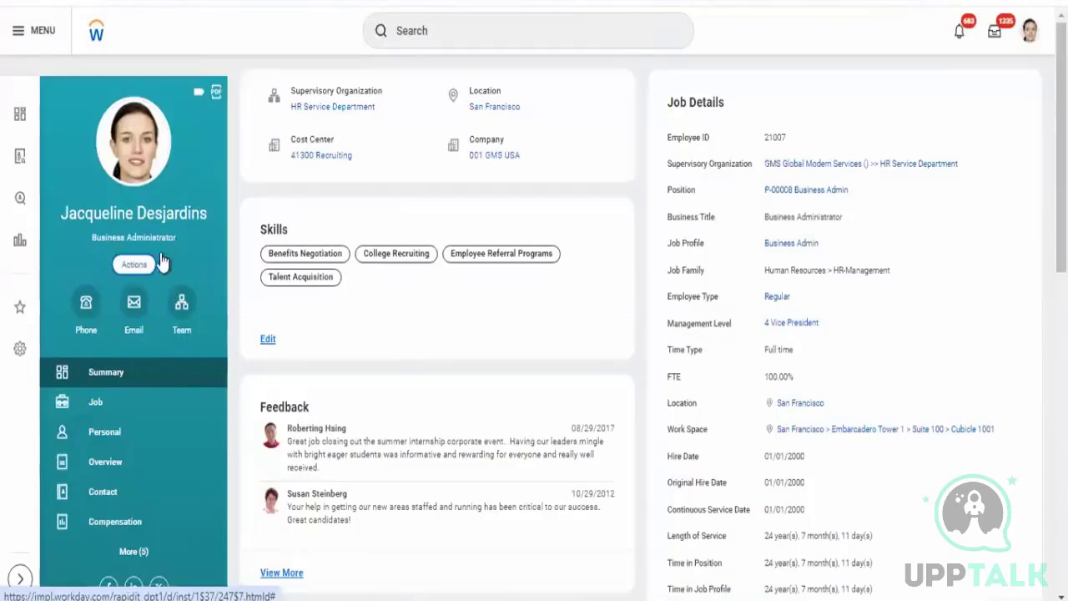
{"action": "left_click", "coordinate": [121, 267]}
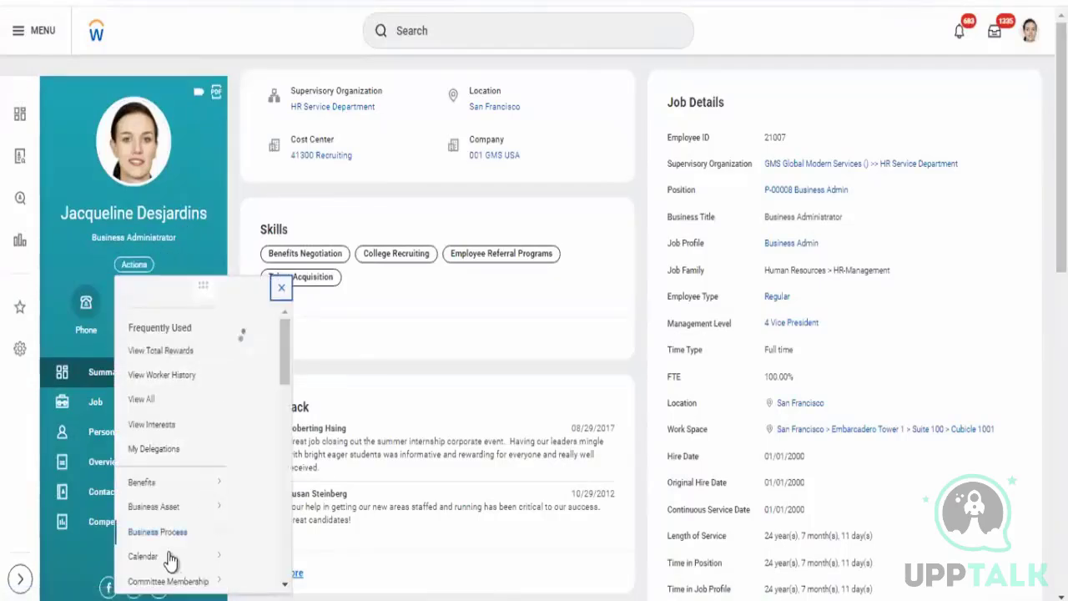
{"action": "mouse_move", "coordinate": [163, 550]}
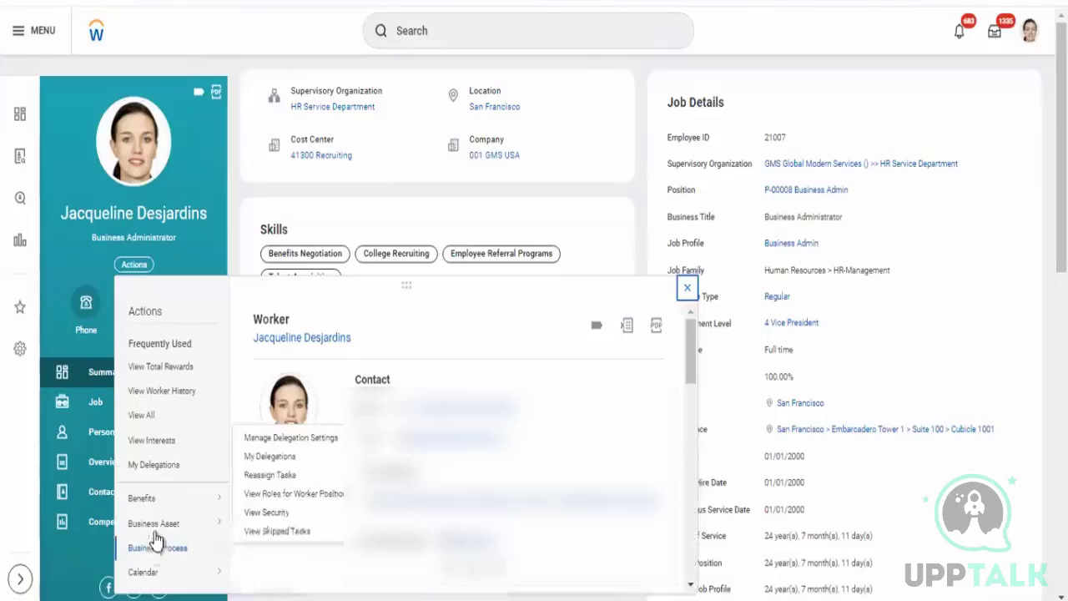
{"action": "left_click", "coordinate": [270, 472]}
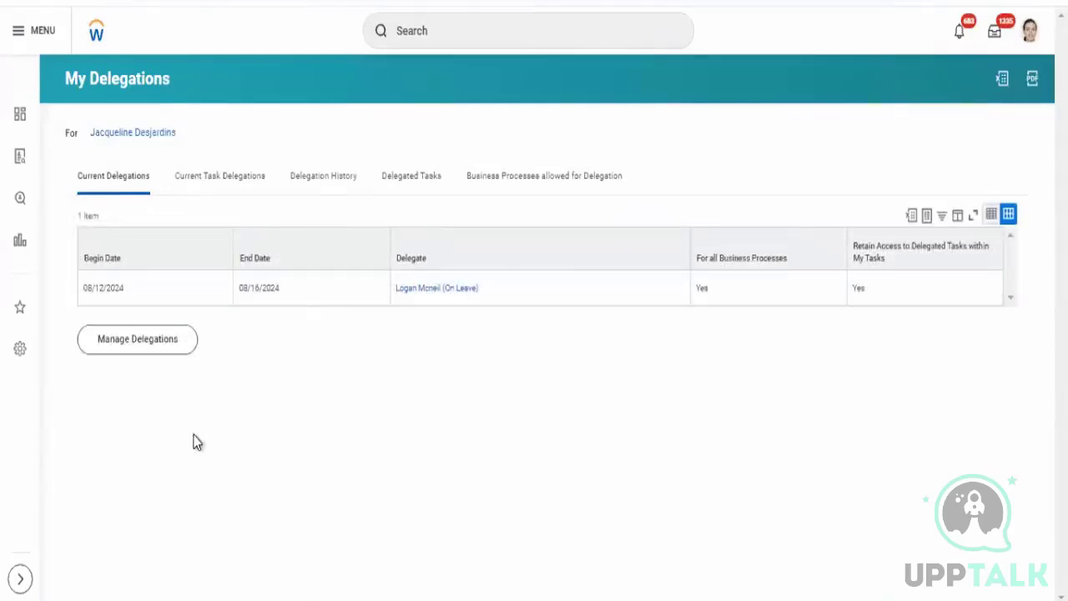
{"action": "left_click", "coordinate": [119, 346]}
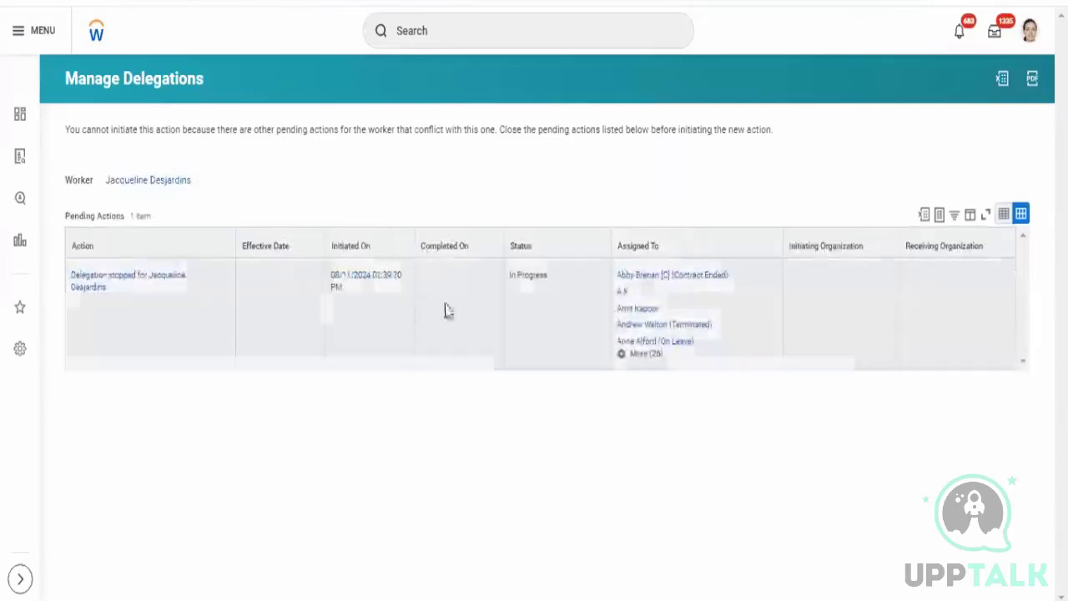
Step: Cancel the pending stopped-delegation business process and submit the cancellation with the comment "test"
{"action": "left_click", "coordinate": [115, 292]}
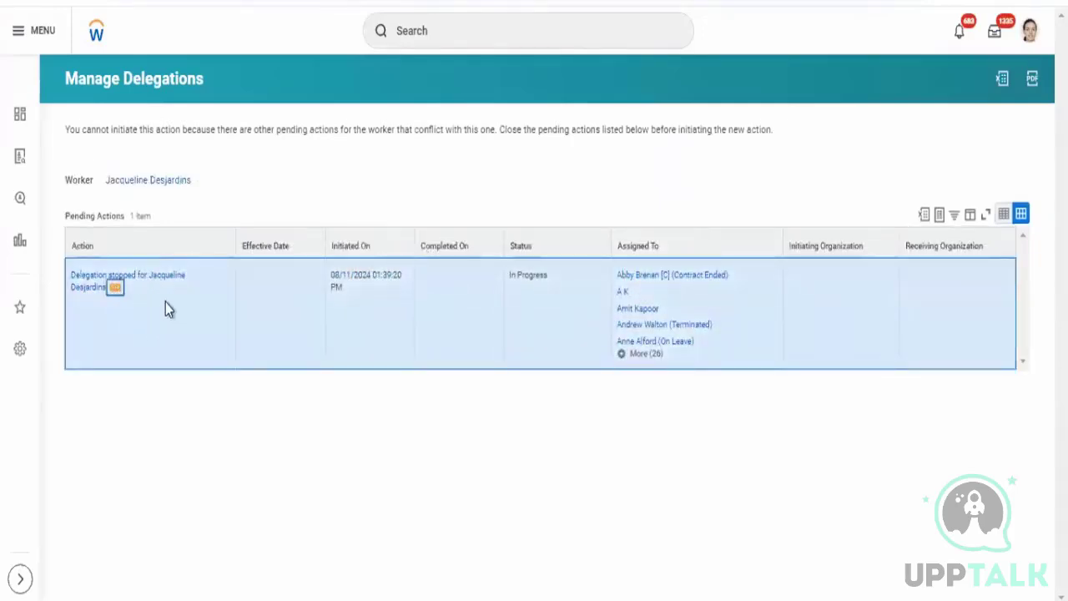
{"action": "left_click", "coordinate": [114, 289]}
{"action": "mouse_move", "coordinate": [210, 378]}
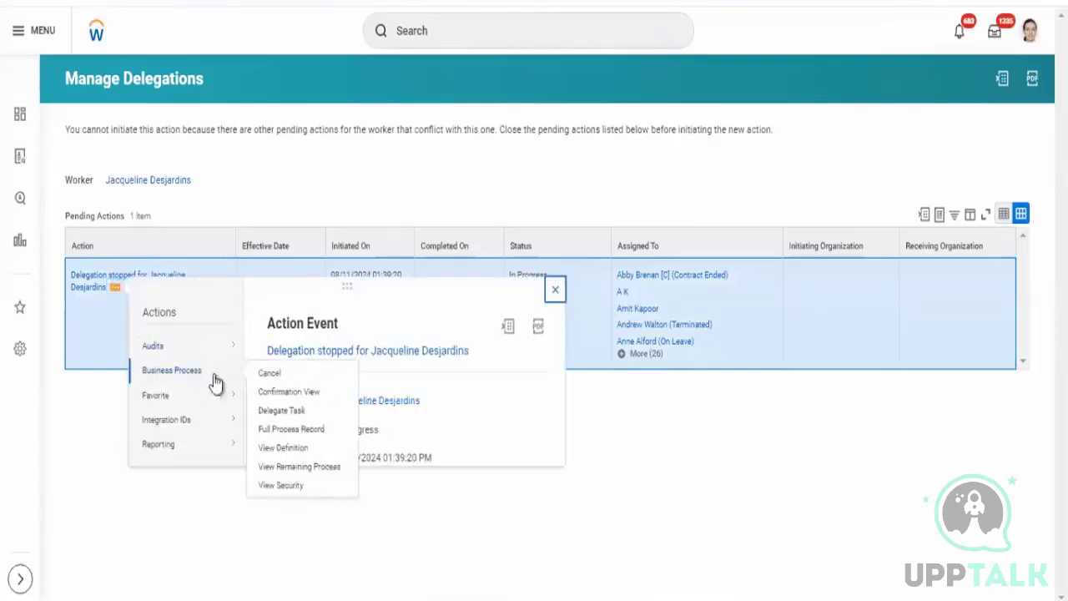
{"action": "left_click", "coordinate": [268, 374]}
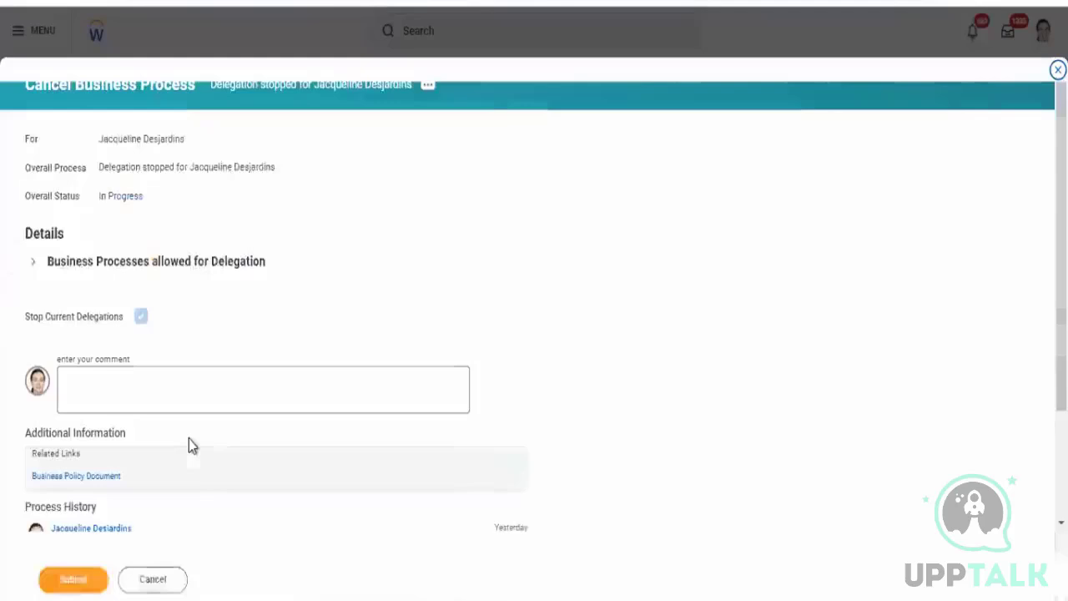
{"action": "left_click", "coordinate": [115, 383]}
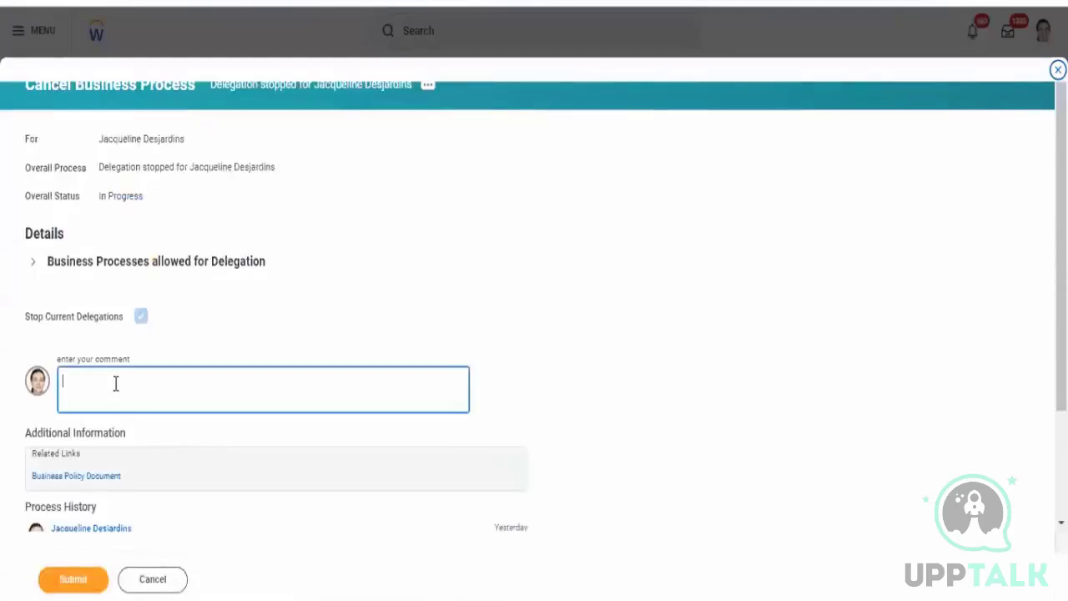
{"action": "type", "text": "test"}
{"action": "left_click", "coordinate": [89, 575]}
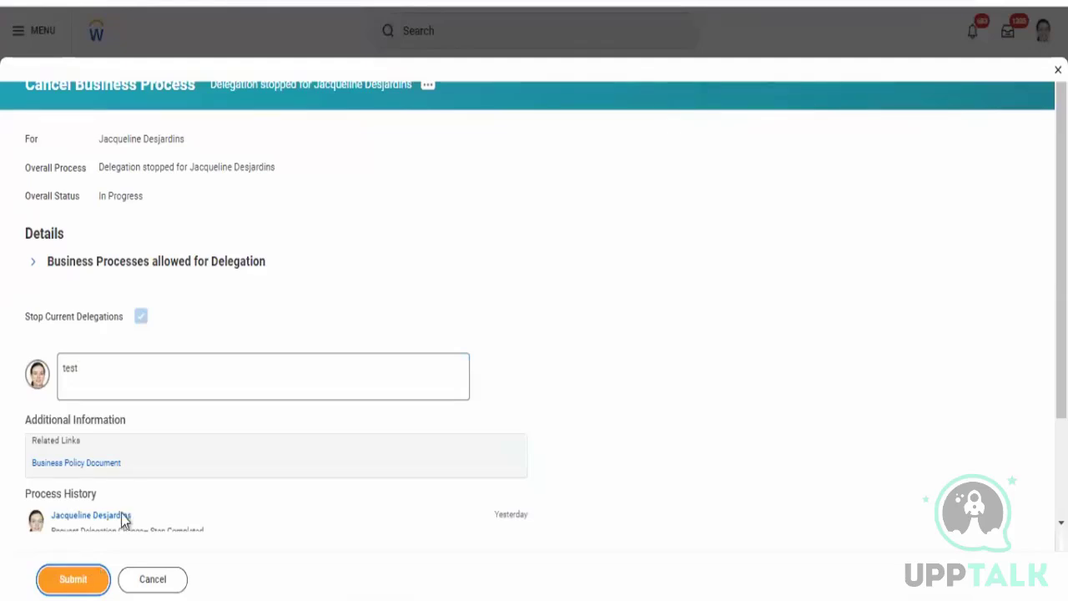
{"action": "left_click", "coordinate": [86, 576]}
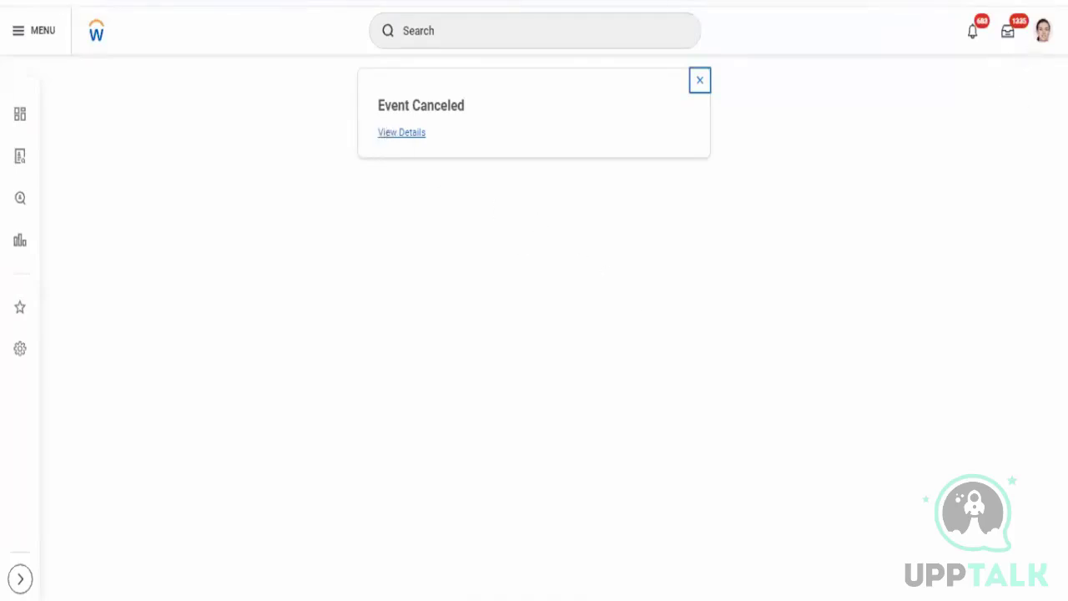
Step: Open Manage Delegation Settings from the signed-in worker's own profile and start a Request Delegation Change
{"action": "left_click", "coordinate": [1043, 30]}
{"action": "left_click", "coordinate": [948, 179]}
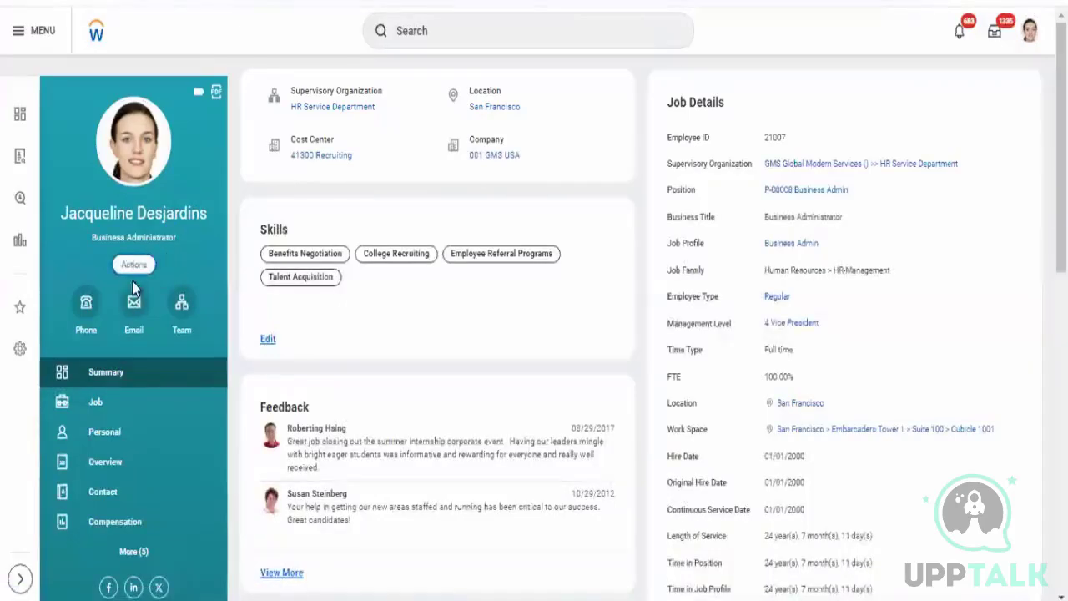
{"action": "left_click", "coordinate": [136, 269]}
{"action": "mouse_move", "coordinate": [167, 543]}
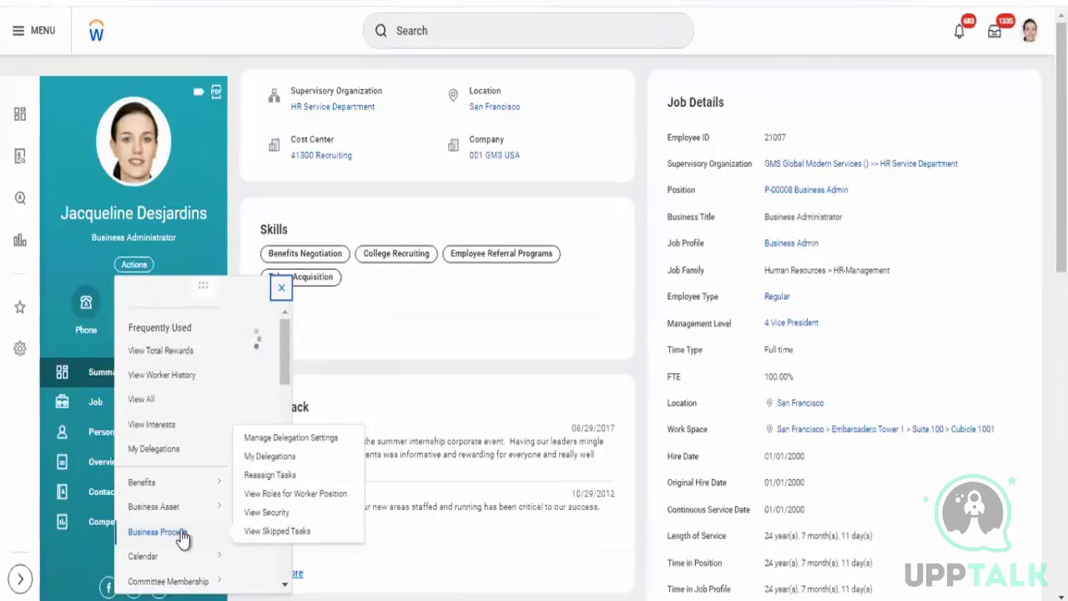
{"action": "left_click", "coordinate": [289, 439]}
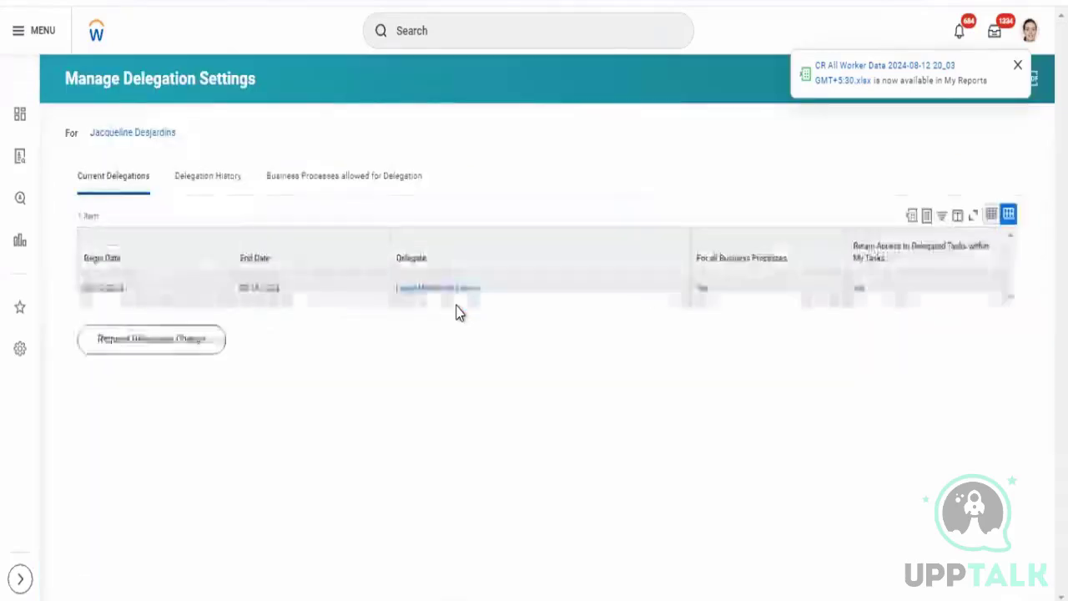
{"action": "left_click", "coordinate": [149, 345]}
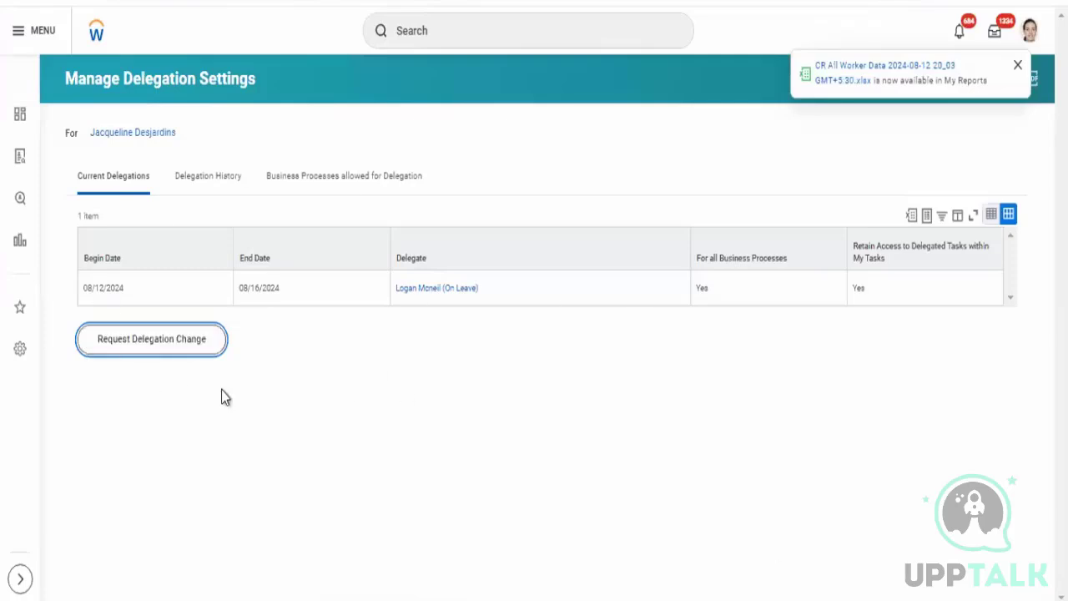
{"action": "left_click", "coordinate": [173, 346]}
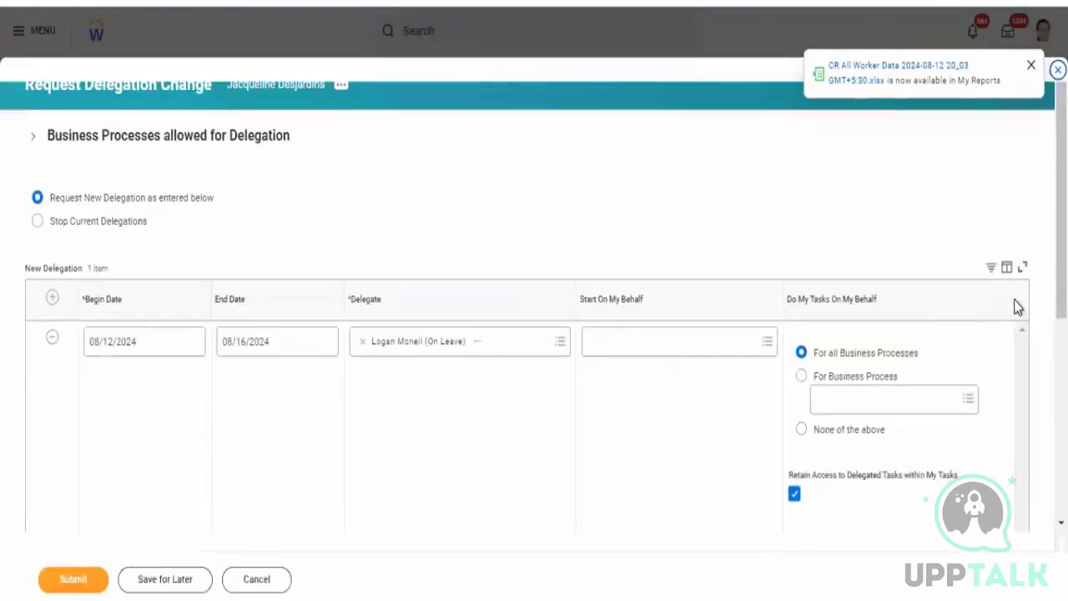
Step: Compare the For all Business Processes and For Business Process task delegation options, and discard the delegation change request
{"action": "scroll", "coordinate": [1029, 262], "scroll_direction": "down", "scroll_amount": 2}
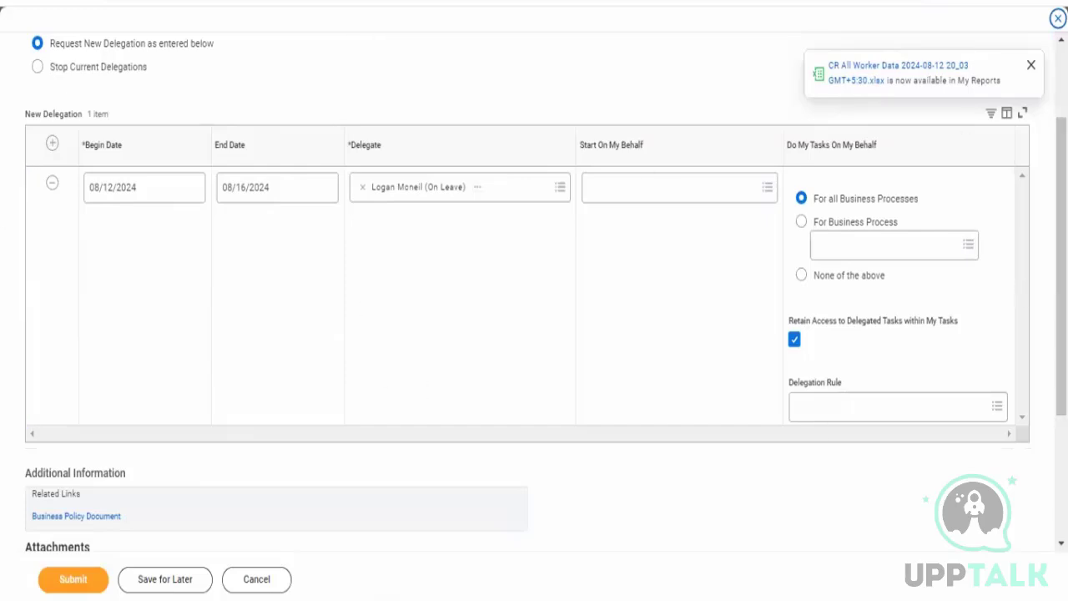
{"action": "scroll", "coordinate": [386, 377], "scroll_direction": "up", "scroll_amount": 1}
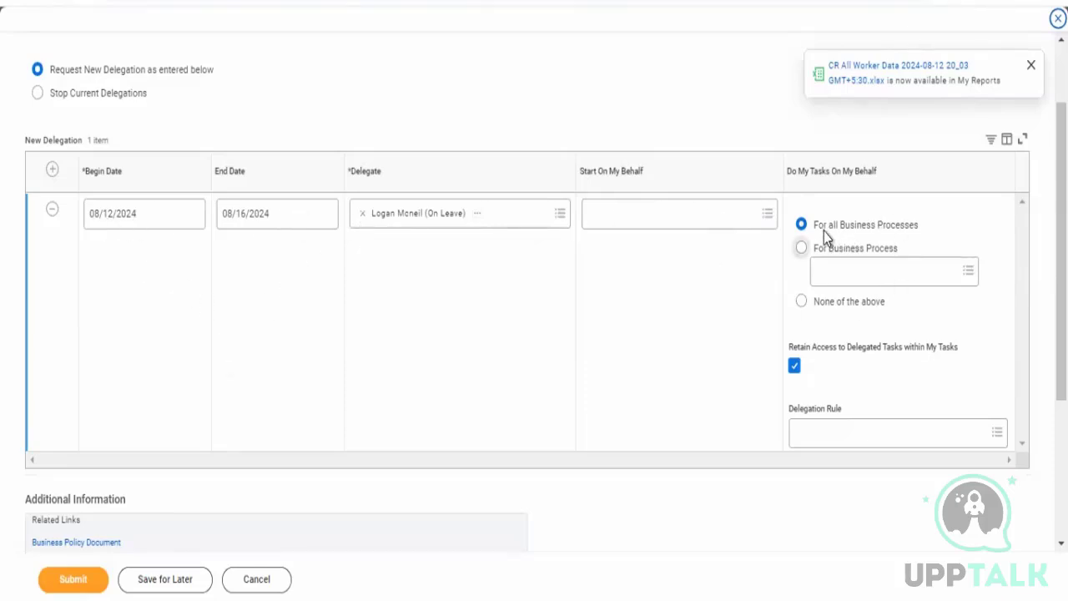
{"action": "left_click_drag", "start_coordinate": [819, 225], "coordinate": [944, 216]}
{"action": "left_click", "coordinate": [401, 371]}
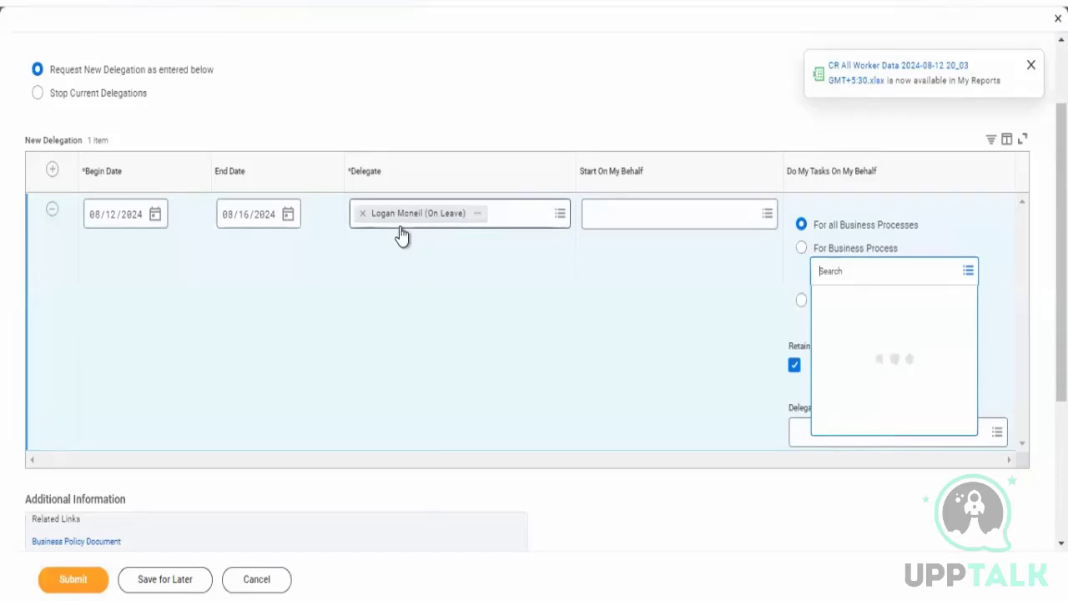
{"action": "left_click", "coordinate": [877, 267]}
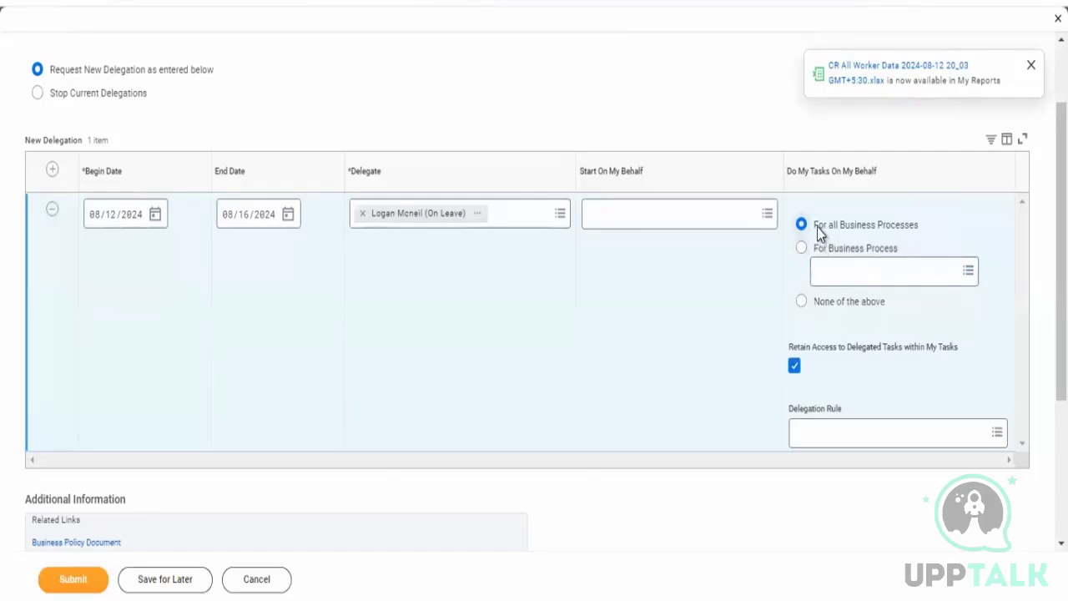
{"action": "left_click_drag", "start_coordinate": [817, 227], "coordinate": [903, 233]}
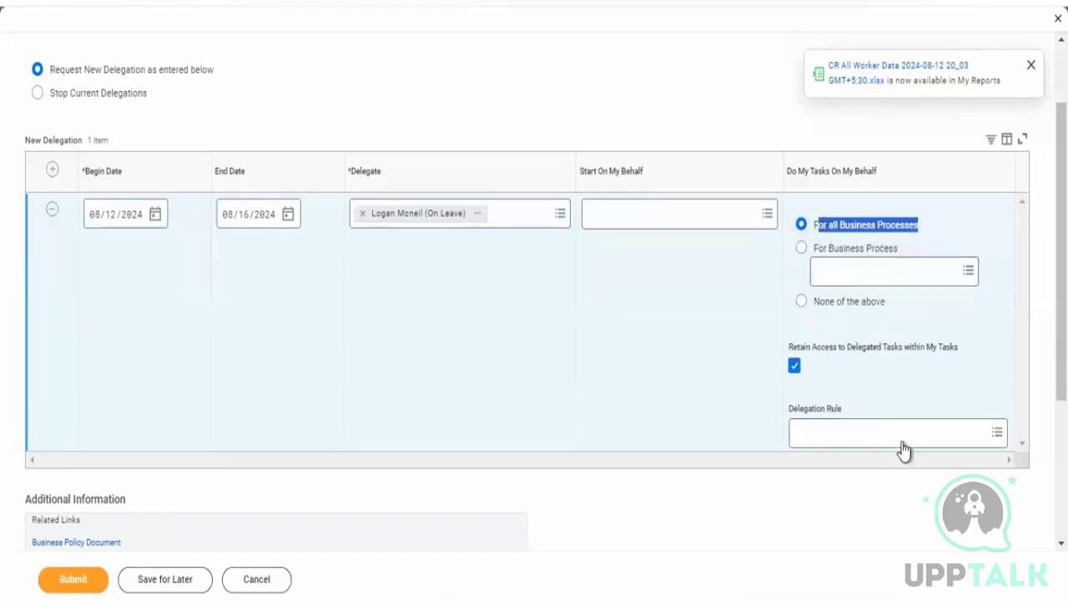
{"action": "left_click", "coordinate": [858, 251]}
{"action": "left_click", "coordinate": [849, 272]}
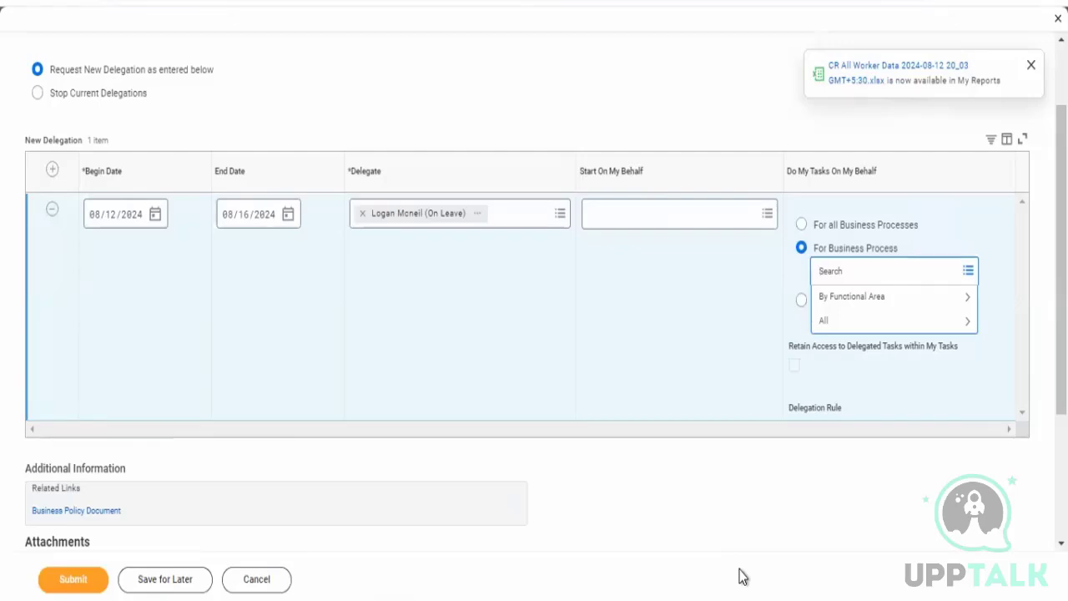
{"action": "left_click", "coordinate": [257, 579]}
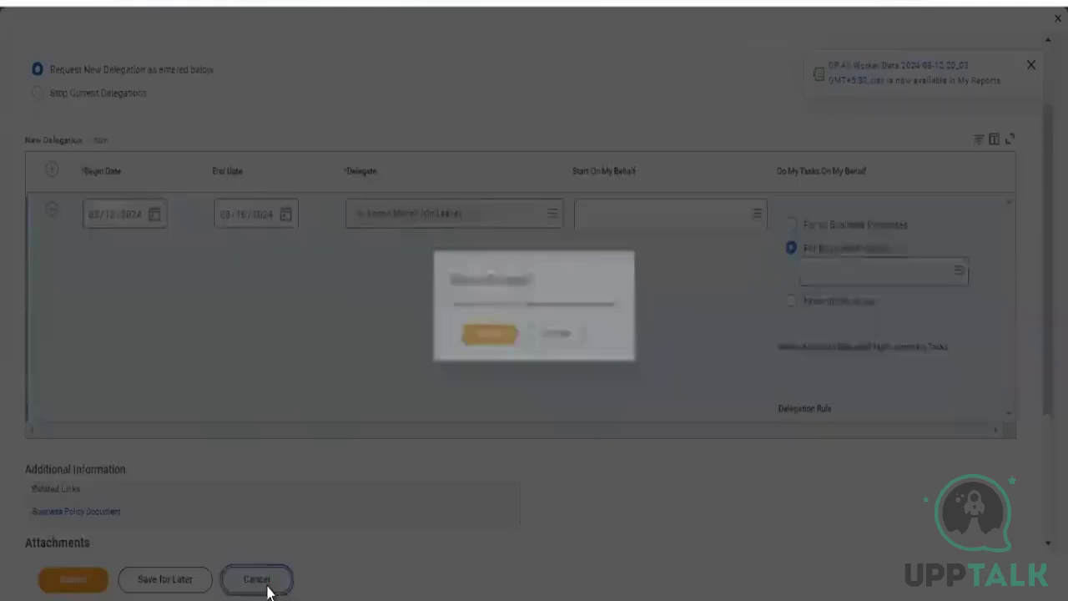
{"action": "left_click", "coordinate": [488, 341]}
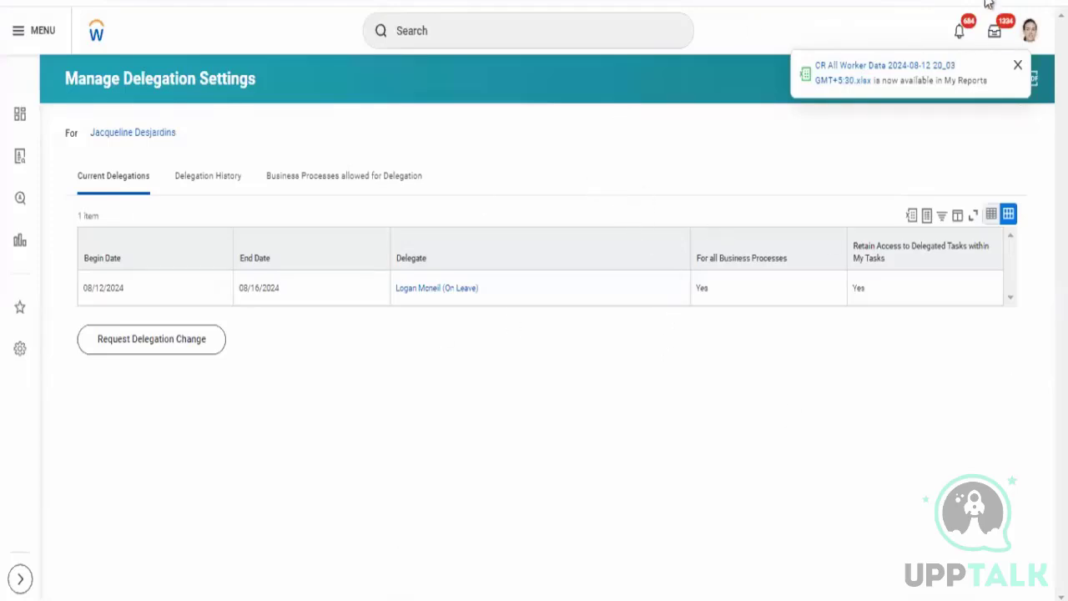
Step: Dismiss the report notification, view the signed-in worker's history, and open the in-progress Title Change event
{"action": "left_click", "coordinate": [1019, 67]}
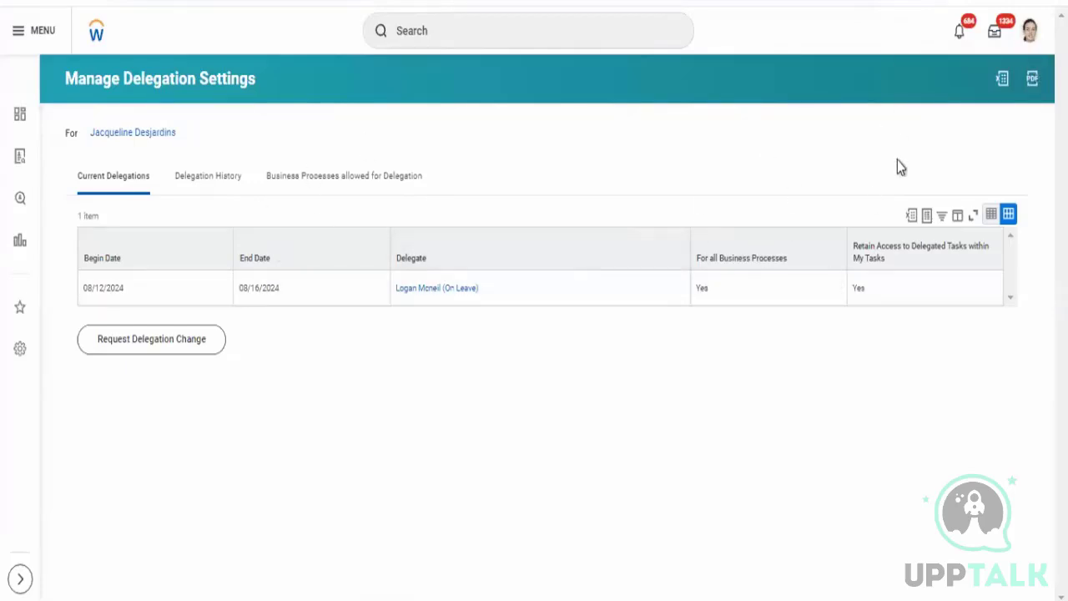
{"action": "left_click", "coordinate": [1029, 31]}
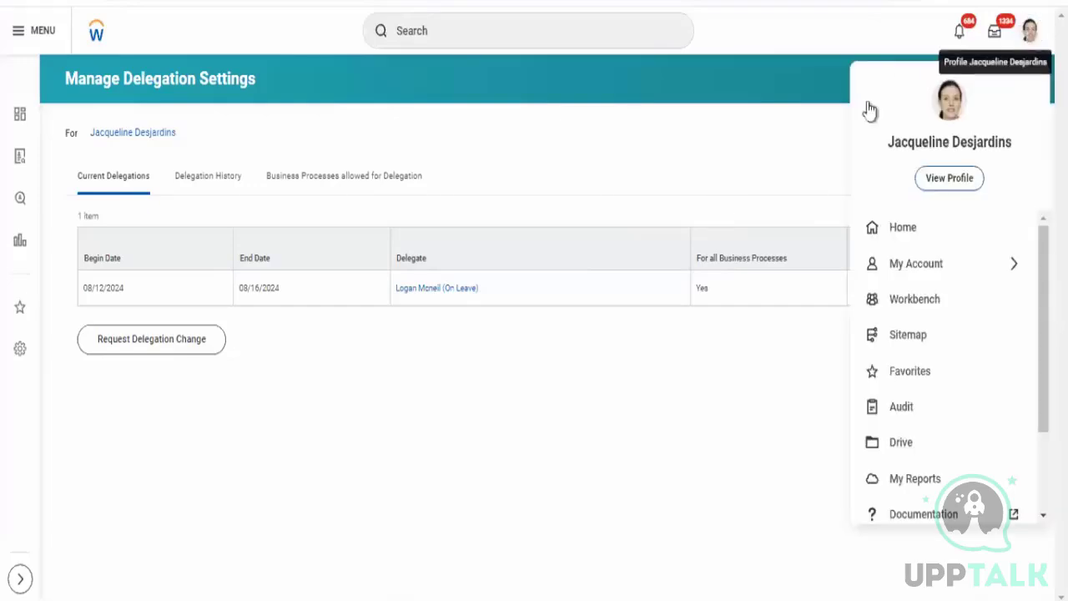
{"action": "left_click", "coordinate": [947, 182]}
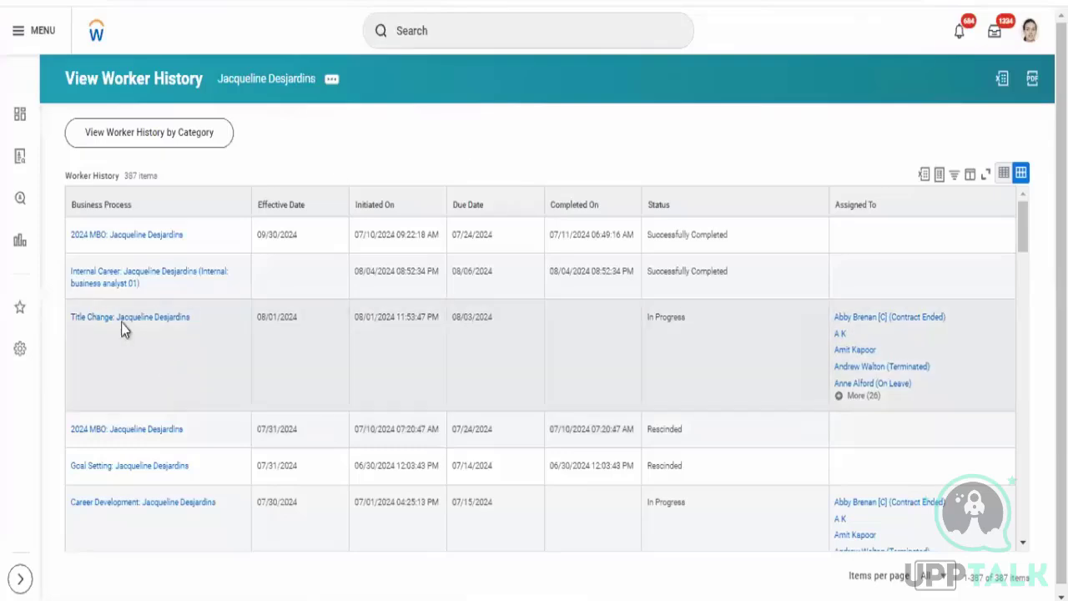
{"action": "left_click", "coordinate": [123, 324]}
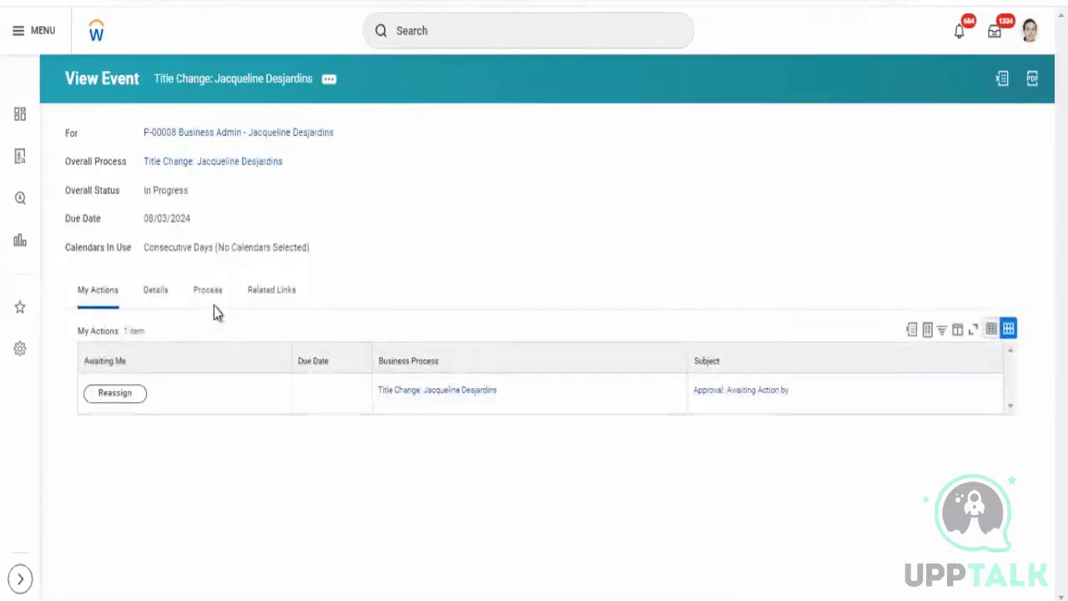
Step: Examine the Title Change event's process history, its Approval by HR Partner step, and the actions awaiting the signed-in worker
{"action": "left_click", "coordinate": [213, 302]}
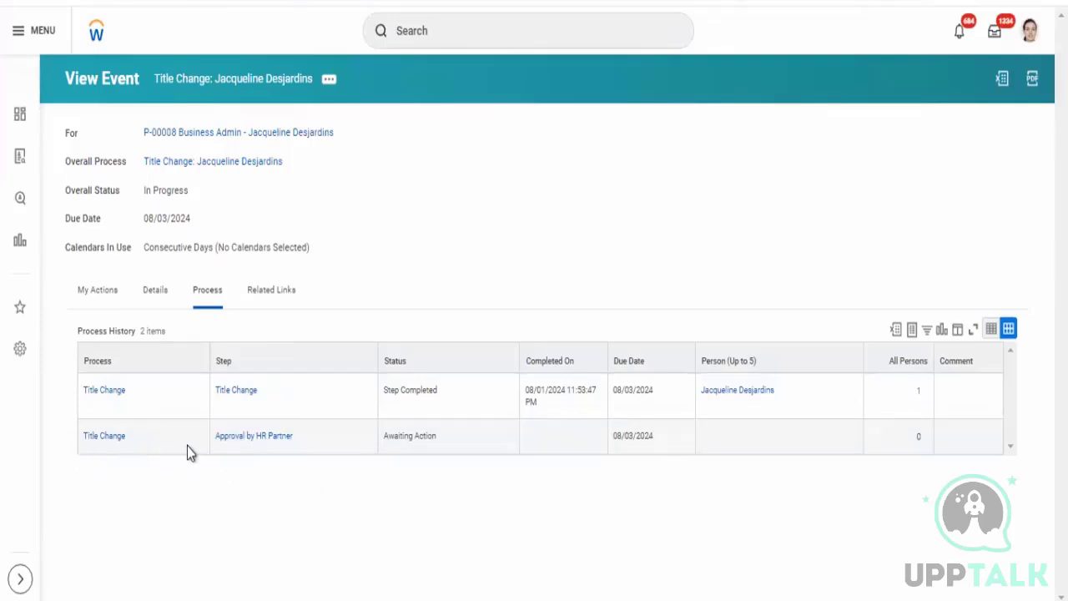
{"action": "left_click_drag", "start_coordinate": [187, 447], "coordinate": [258, 469]}
{"action": "left_click", "coordinate": [255, 468]}
{"action": "left_click_drag", "start_coordinate": [219, 436], "coordinate": [328, 444]}
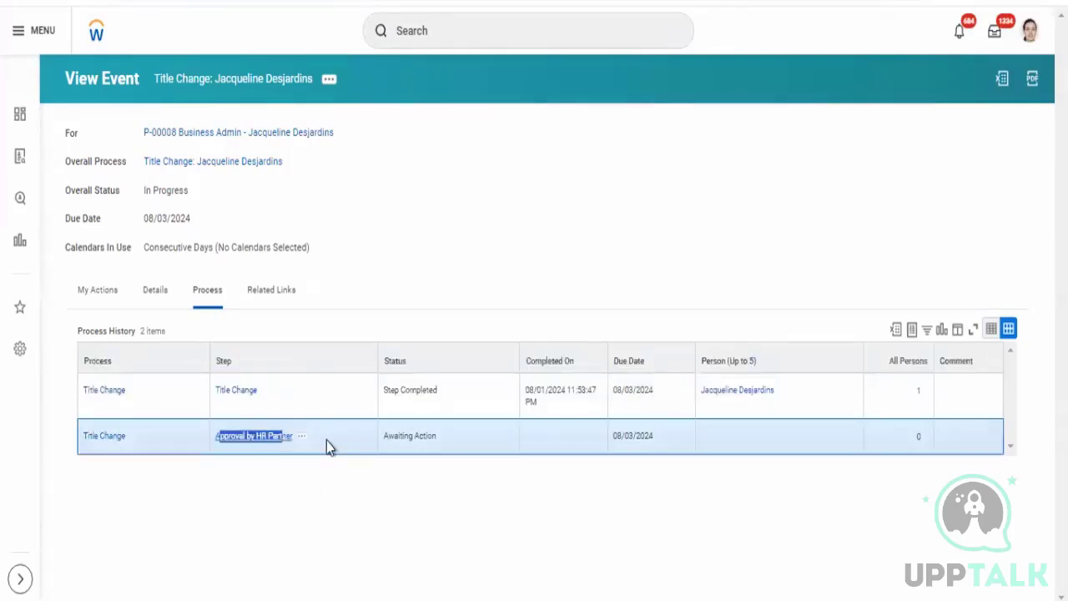
{"action": "left_click", "coordinate": [661, 430]}
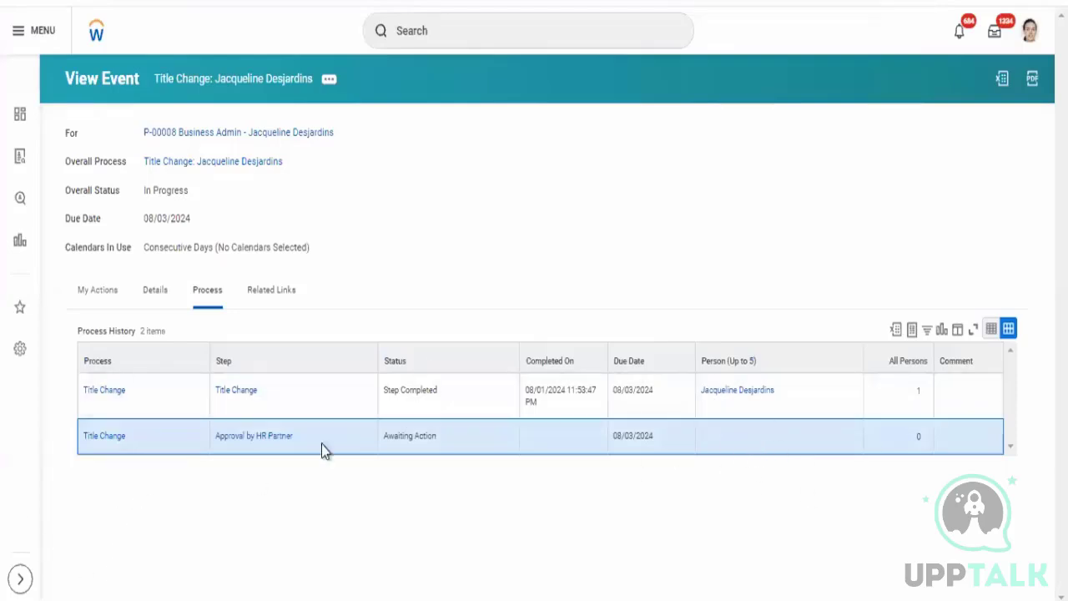
{"action": "left_click", "coordinate": [90, 292]}
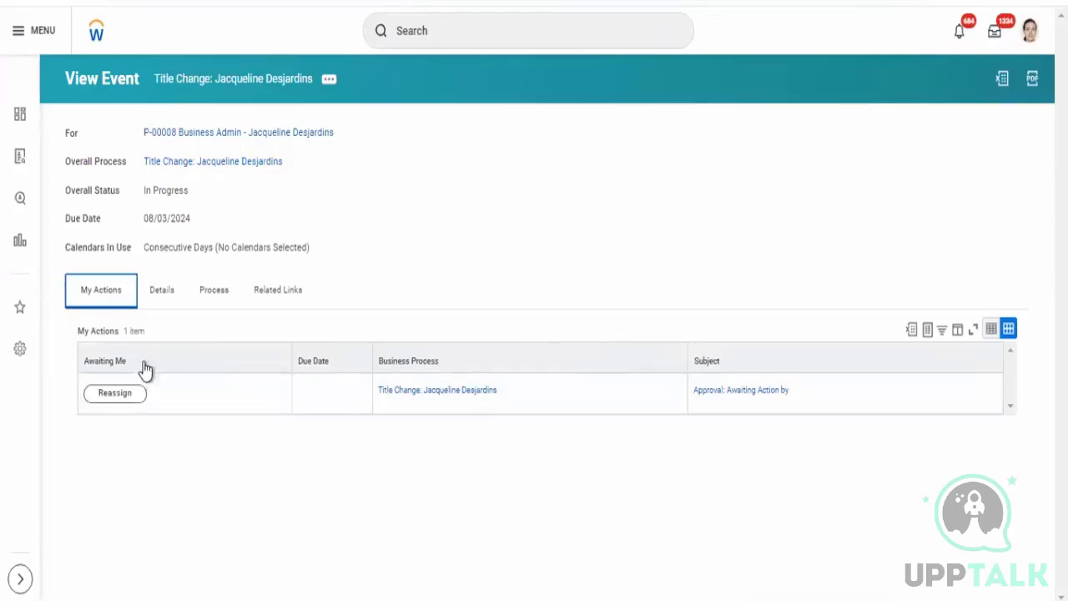
{"action": "left_click", "coordinate": [210, 298]}
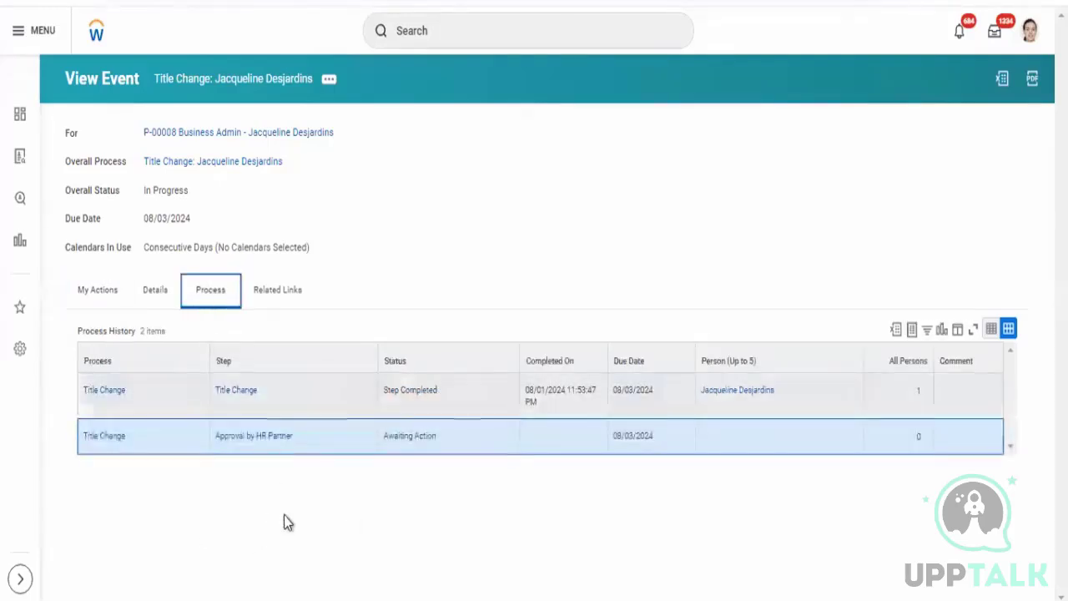